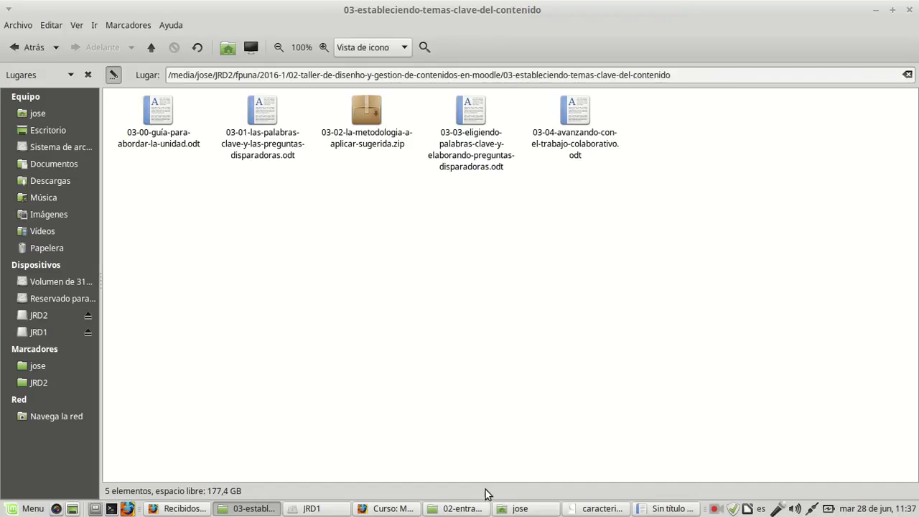
# Switch to Firefox and review the numbered topics of the Moodle para administradores course.
pyautogui.click(381, 510)
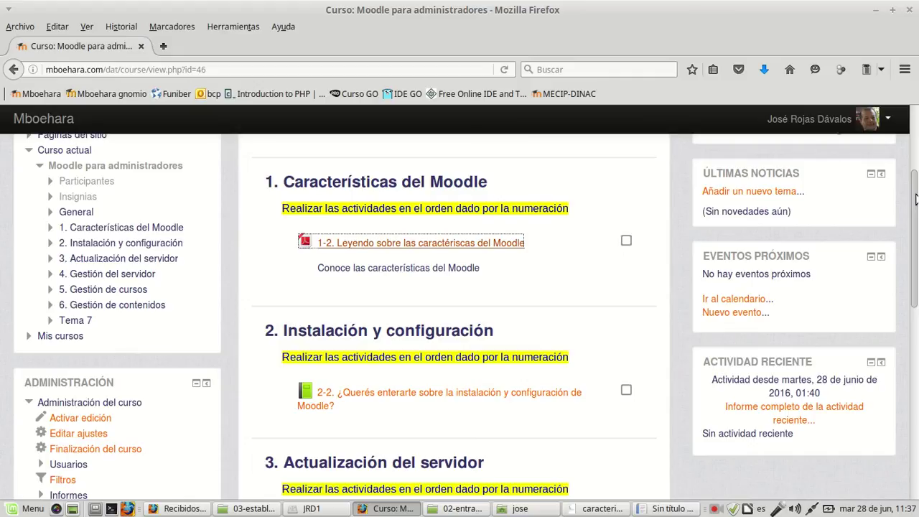
pyautogui.moveTo(916, 199)
pyautogui.mouseDown()
pyautogui.moveTo(913, 348)
pyautogui.moveTo(916, 151)
pyautogui.moveTo(916, 409)
pyautogui.moveTo(917, 192)
pyautogui.mouseUp()
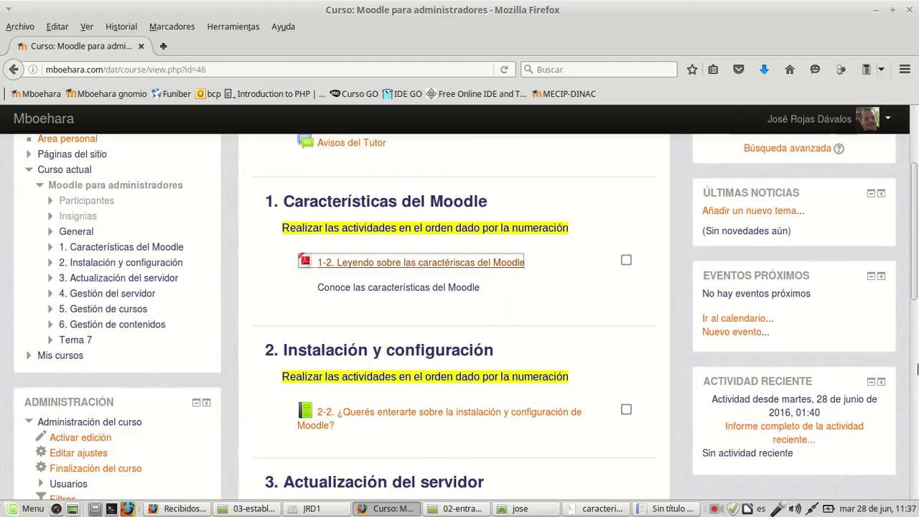
pyautogui.scroll(-3, 917, 277)
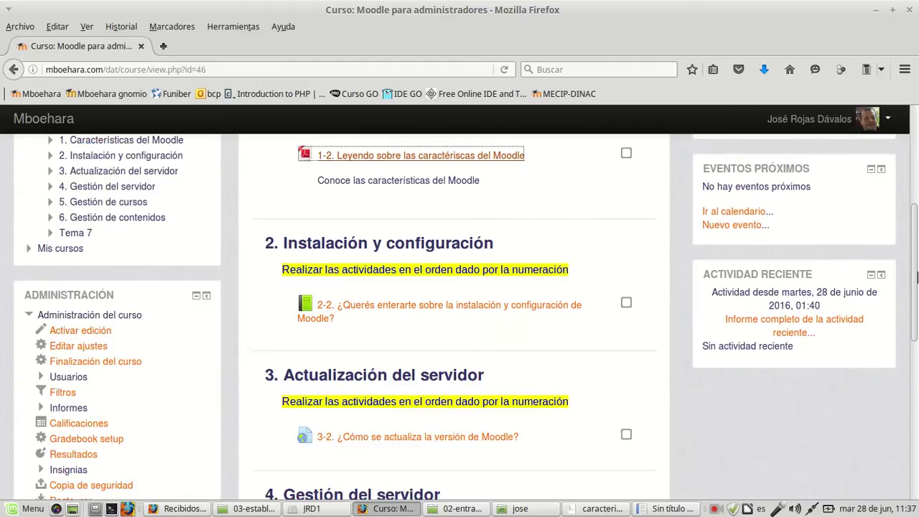
pyautogui.moveTo(918, 279); pyautogui.dragTo(917, 234)
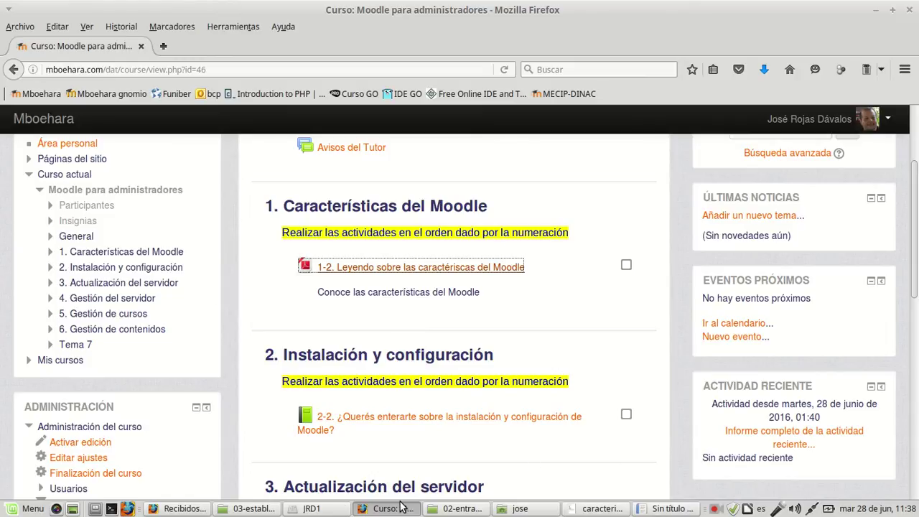
# Switch to the blank Sin título 1 document in LibreOffice Writer.
pyautogui.click(251, 508)
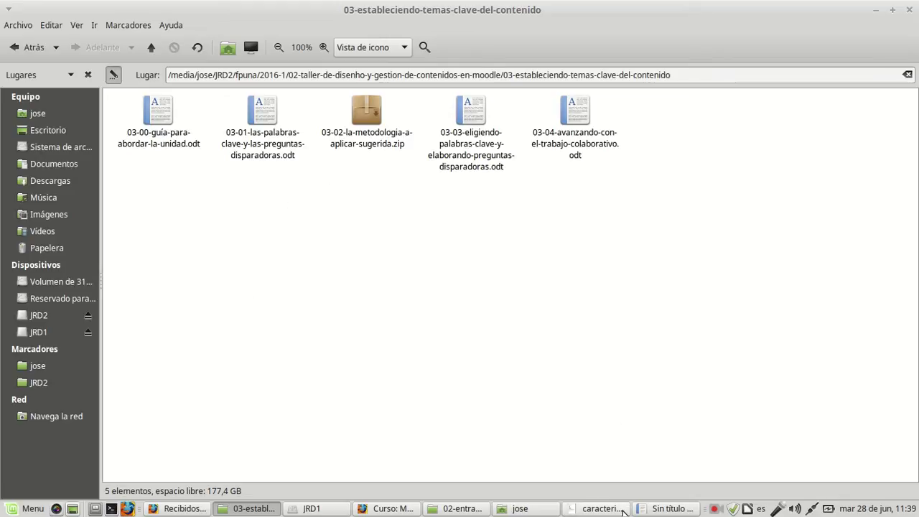
pyautogui.click(654, 510)
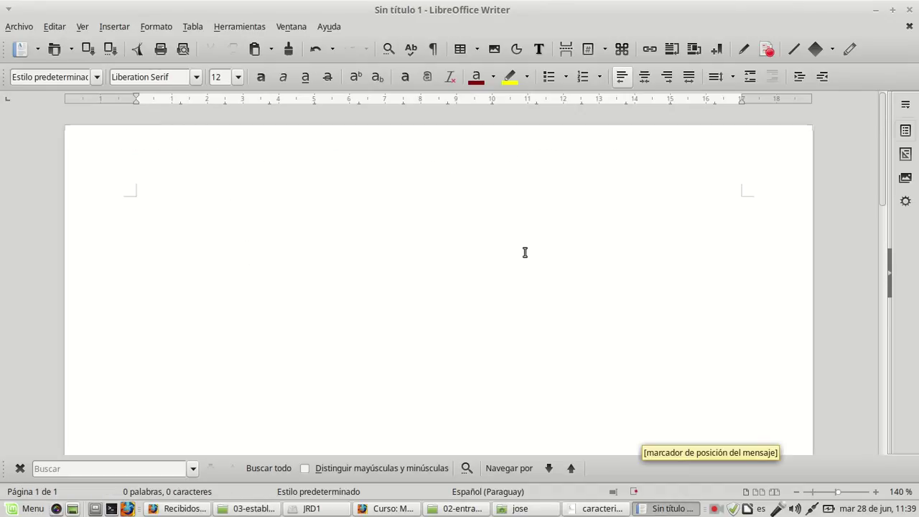
pyautogui.write('Pregunta')
pyautogui.press('BackSpace')
pyautogui.press('BackSpace')
pyautogui.press('BackSpace')
pyautogui.press('BackSpace')
pyautogui.press('BackSpace')
pyautogui.press('BackSpace')
pyautogui.press('BackSpace')
pyautogui.press('BackSpace')
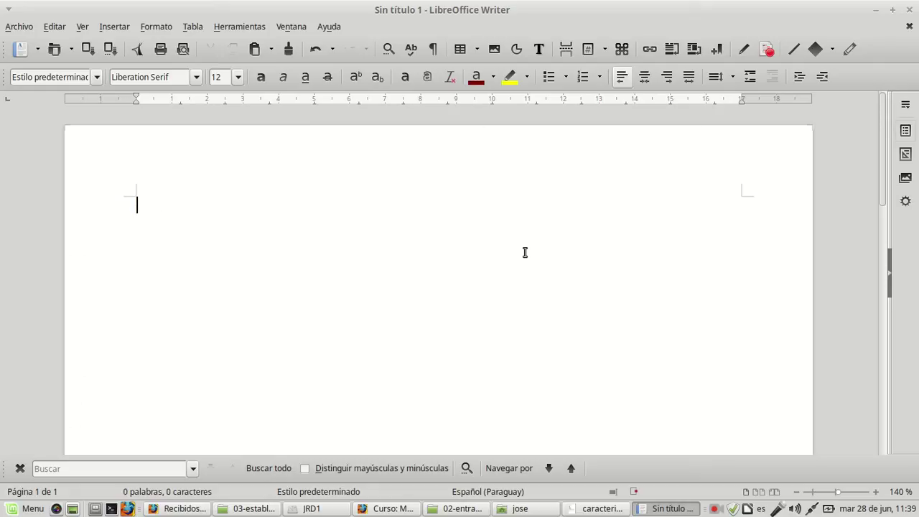
# Write the heading "Palabras clave" and, seven lines below it, the heading "Preguntas dispadoras".
pyautogui.write('Palabras clave')
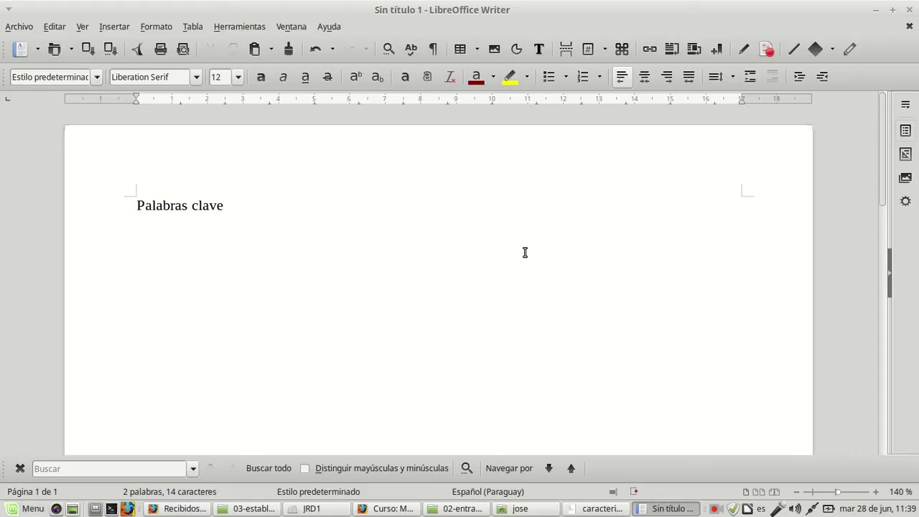
pyautogui.press('Return')
pyautogui.press('Return')
pyautogui.press('Return')
pyautogui.press('Return')
pyautogui.press('Return')
pyautogui.press('Return')
pyautogui.press('Return')
pyautogui.write('Pre')
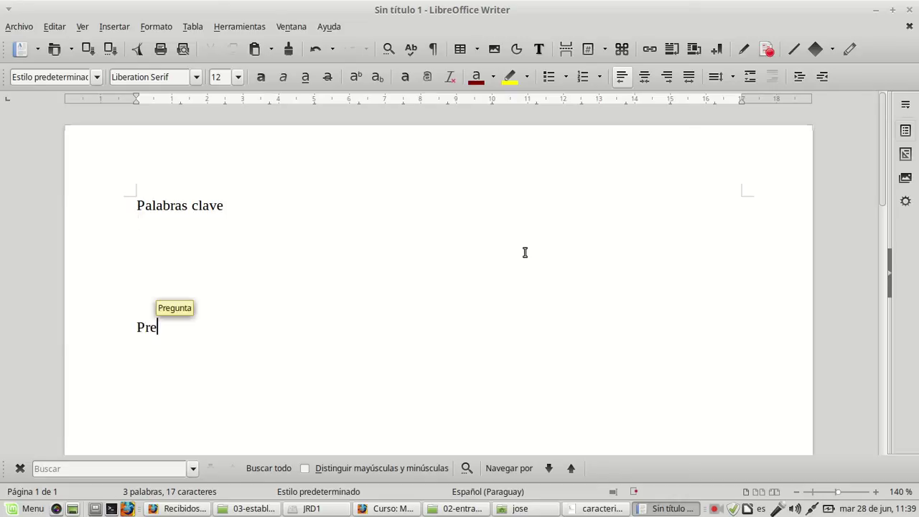
pyautogui.write('gunta')
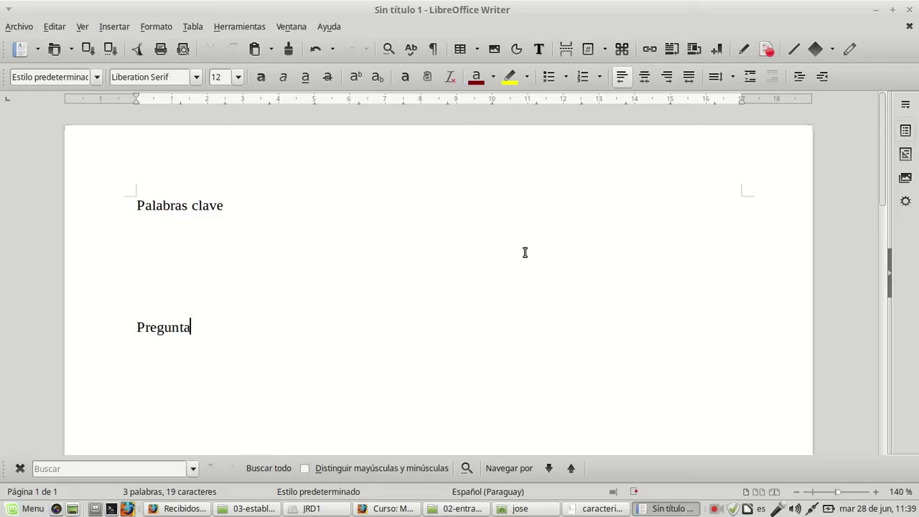
pyautogui.write('s dispa')
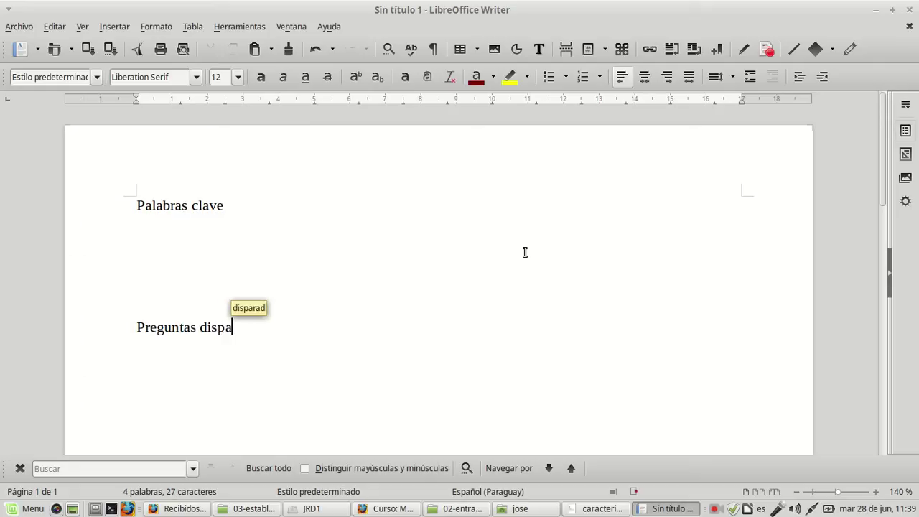
pyautogui.write('doras')
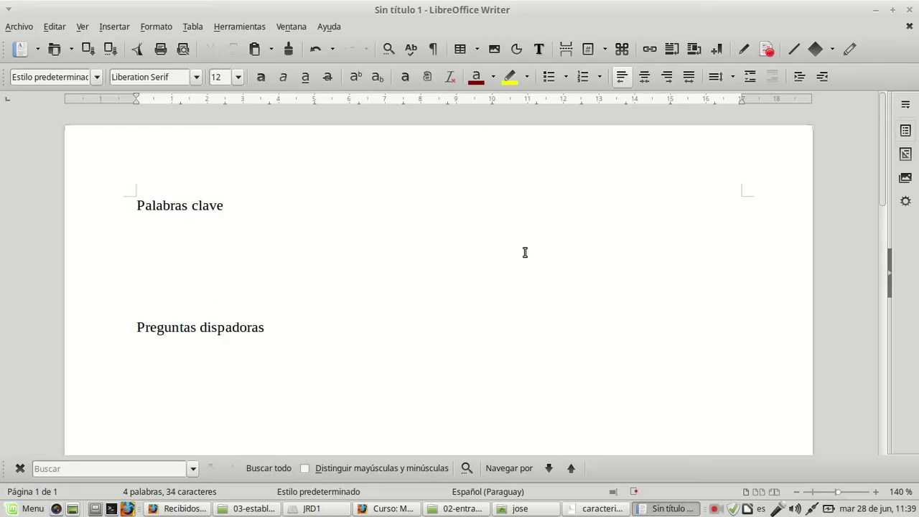
# Make the heading "Palabras clave" bold.
pyautogui.press('Up')
pyautogui.press('Up')
pyautogui.press('Up')
pyautogui.press('Up')
pyautogui.press('Up')
pyautogui.press('Up')
pyautogui.press('Up')
pyautogui.hotkey('shift', 'Right')
pyautogui.hotkey('shift', 'Right')
pyautogui.hotkey('shift', 'Right')
pyautogui.hotkey('shift', 'Right')
pyautogui.hotkey('shift', 'Right')
pyautogui.hotkey('shift', 'Right')
pyautogui.hotkey('shift', 'Right')
pyautogui.hotkey('shift', 'Right')
pyautogui.hotkey('shift', 'Right')
pyautogui.hotkey('shift', 'Right')
pyautogui.hotkey('shift', 'Right')
pyautogui.hotkey('shift', 'Right')
pyautogui.hotkey('shift', 'Right')
pyautogui.hotkey('shift', 'Right')
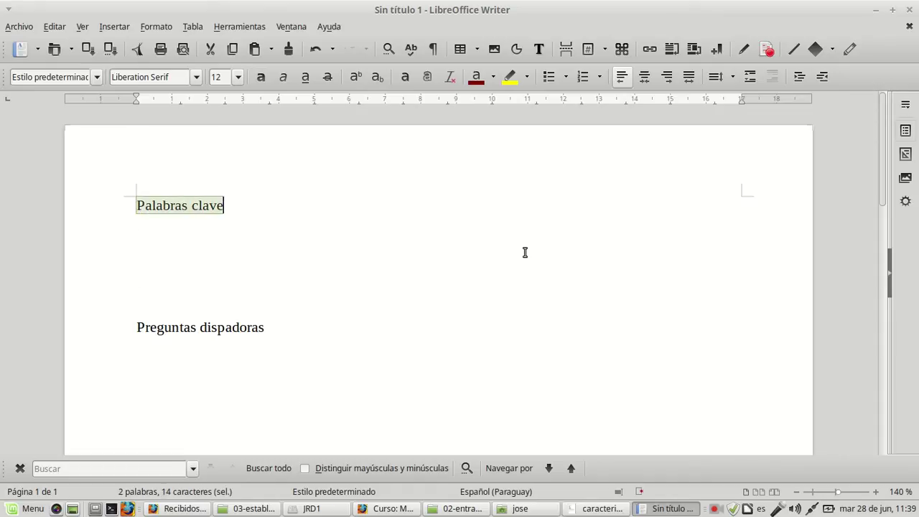
pyautogui.hotkey('ctrl', 'b')
# Correct the spelling of the second word in the lower heading to "disparadoras".
pyautogui.press('Down')
pyautogui.press('Down')
pyautogui.press('Down')
pyautogui.press('Down')
pyautogui.press('Down')
pyautogui.press('Down')
pyautogui.press('Down')
pyautogui.press('Down')
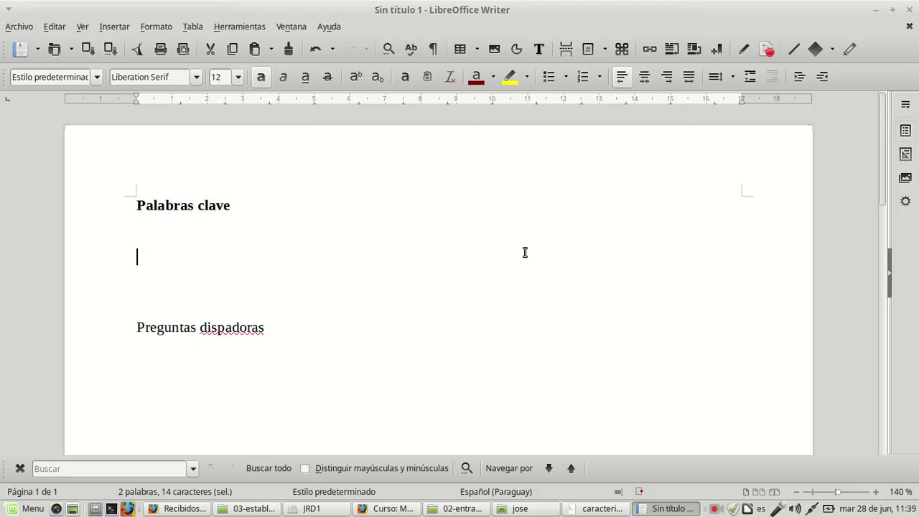
pyautogui.press('Up')
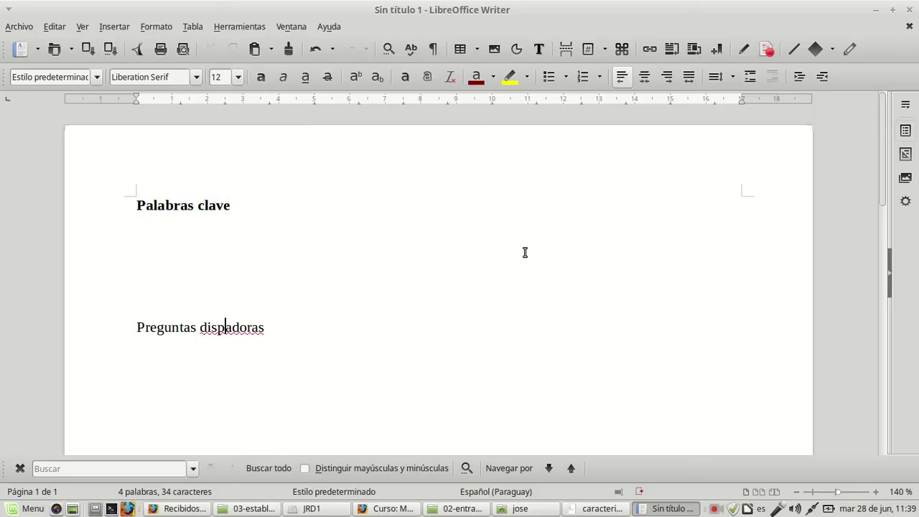
pyautogui.press('Right')
pyautogui.press('Right')
pyautogui.press('Left')
pyautogui.write('ra')
# Make the heading "Preguntas disparadoras" bold.
pyautogui.press('Left')
pyautogui.press('Left')
pyautogui.press('Left')
pyautogui.press('Left')
pyautogui.press('Left')
pyautogui.press('Left')
pyautogui.press('Left')
pyautogui.press('Left')
pyautogui.press('Left')
pyautogui.press('Left')
pyautogui.press('Left')
pyautogui.press('Left')
pyautogui.press('Left')
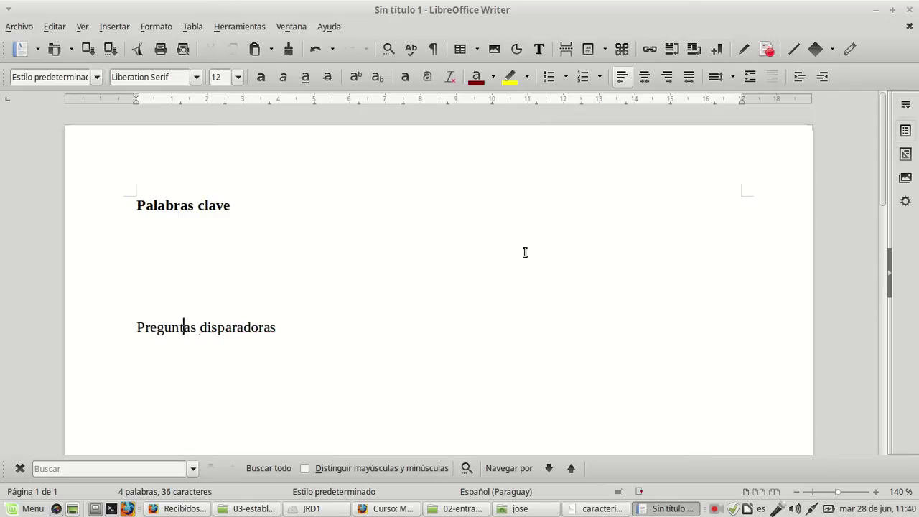
pyautogui.press('Left')
pyautogui.press('Left')
pyautogui.press('Left')
pyautogui.press('Left')
pyautogui.hotkey('shift', 'Right')
pyautogui.hotkey('shift', 'Right')
pyautogui.hotkey('shift', 'Right')
pyautogui.hotkey('shift', 'Right')
pyautogui.hotkey('shift', 'Right')
pyautogui.hotkey('shift', 'Right')
pyautogui.hotkey('shift', 'Right')
pyautogui.hotkey('shift', 'Right')
pyautogui.hotkey('shift', 'Right')
pyautogui.hotkey('shift', 'Right')
pyautogui.hotkey('shift', 'Right')
pyautogui.hotkey('shift', 'Right')
pyautogui.hotkey('shift', 'Right')
pyautogui.hotkey('shift', 'Right')
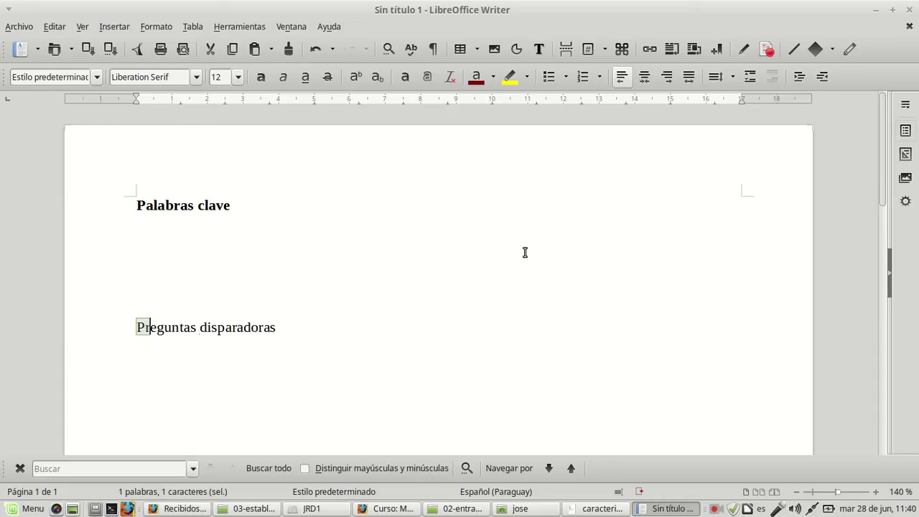
pyautogui.hotkey('shift', 'Right')
pyautogui.hotkey('shift', 'Right')
pyautogui.hotkey('shift', 'Right')
pyautogui.hotkey('shift', 'Right')
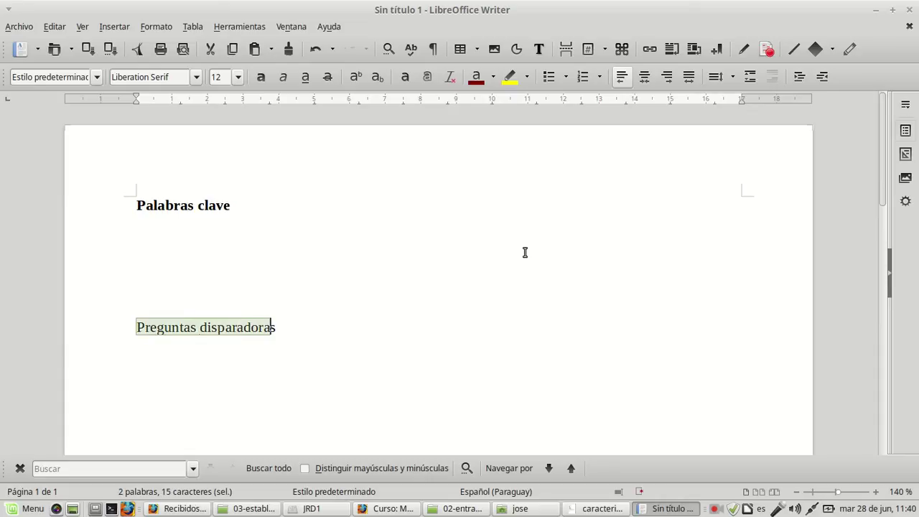
pyautogui.hotkey('shift', 'Right')
pyautogui.hotkey('ctrl', 'b')
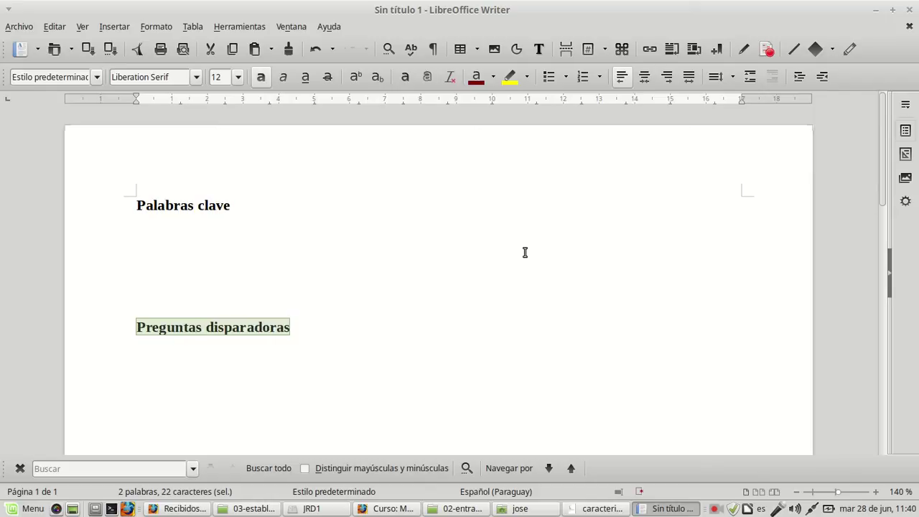
# Add one more empty line between the "Palabras clave" and "Preguntas disparadoras" headings.
pyautogui.press('Up')
pyautogui.press('Up')
pyautogui.press('Up')
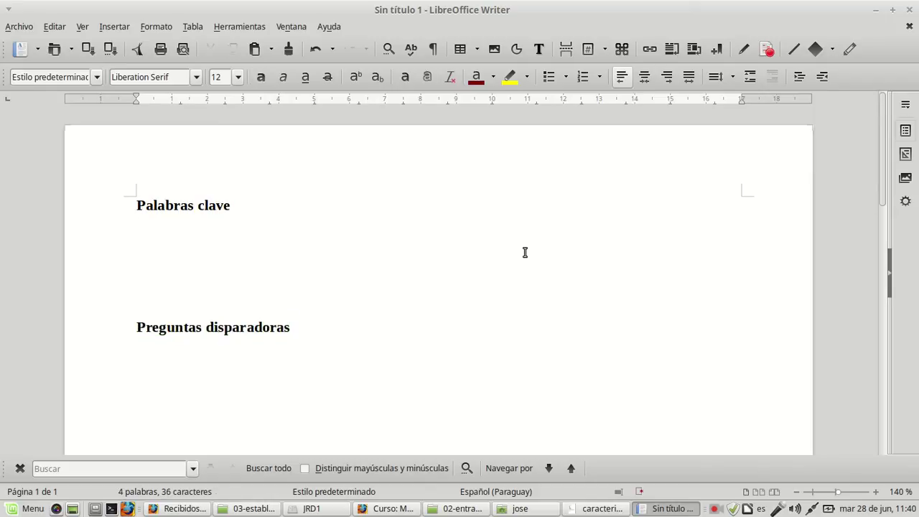
pyautogui.press('Return')
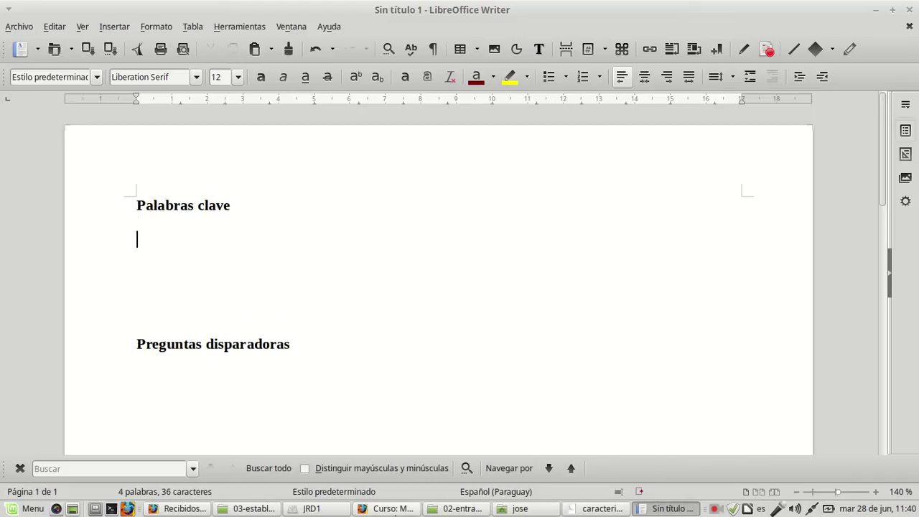
# Switch to the course page in Firefox and follow the link "1-2. Leyendo sobre las caractériscas del Moodle".
pyautogui.click(393, 508)
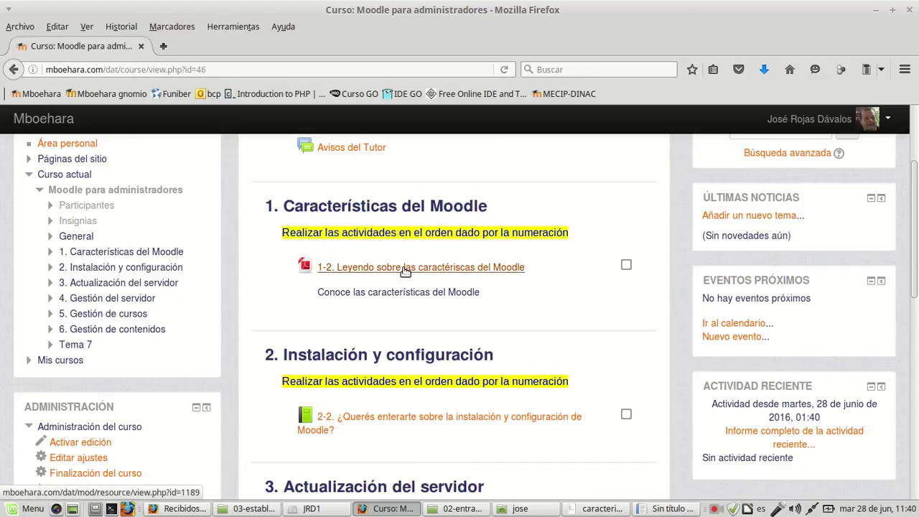
pyautogui.click(450, 275)
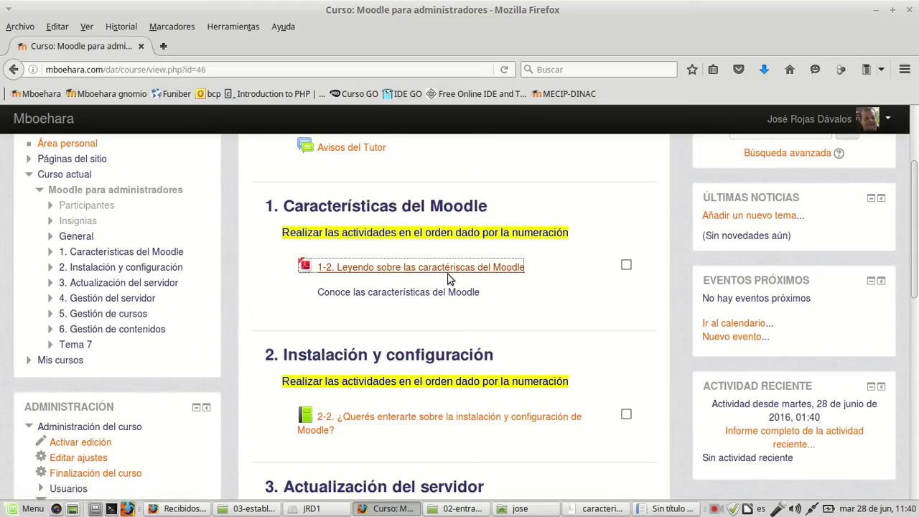
pyautogui.click(513, 270)
# Switch to caracteriscas.pdf and examine the topic list under "Acerca de Moodle" for possible keywords.
pyautogui.click(603, 508)
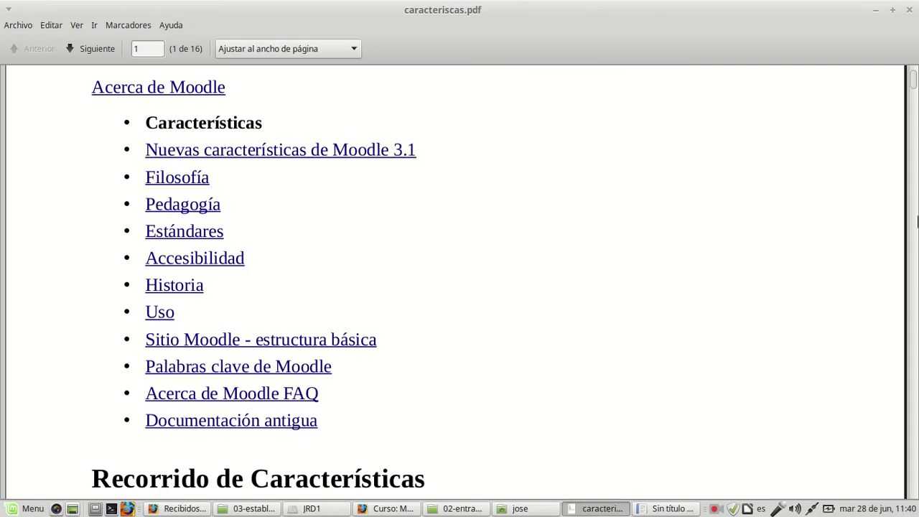
pyautogui.scroll(3, 914, 85)
pyautogui.scroll(-4, 773, 211)
pyautogui.scroll(1, 773, 211)
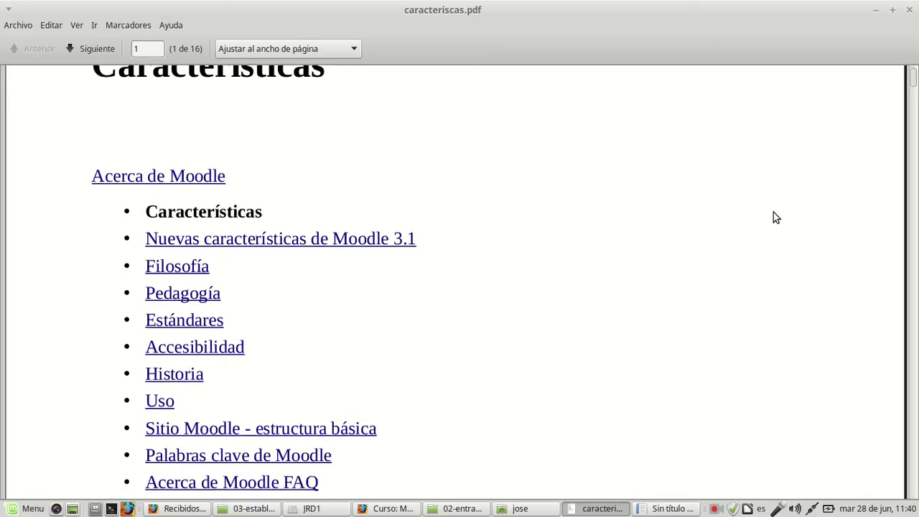
pyautogui.scroll(1, 773, 212)
pyautogui.scroll(-3, 773, 212)
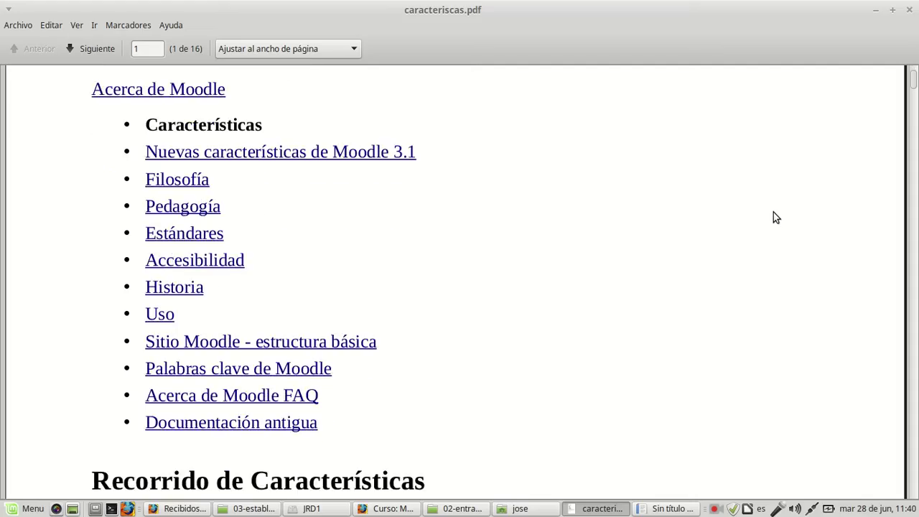
pyautogui.scroll(1, 773, 212)
pyautogui.scroll(-1, 774, 212)
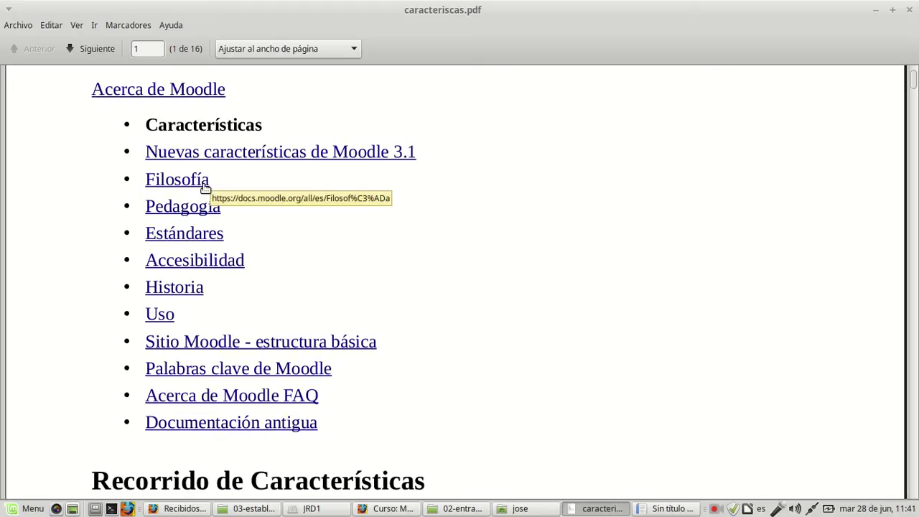
pyautogui.scroll(1, 206, 185)
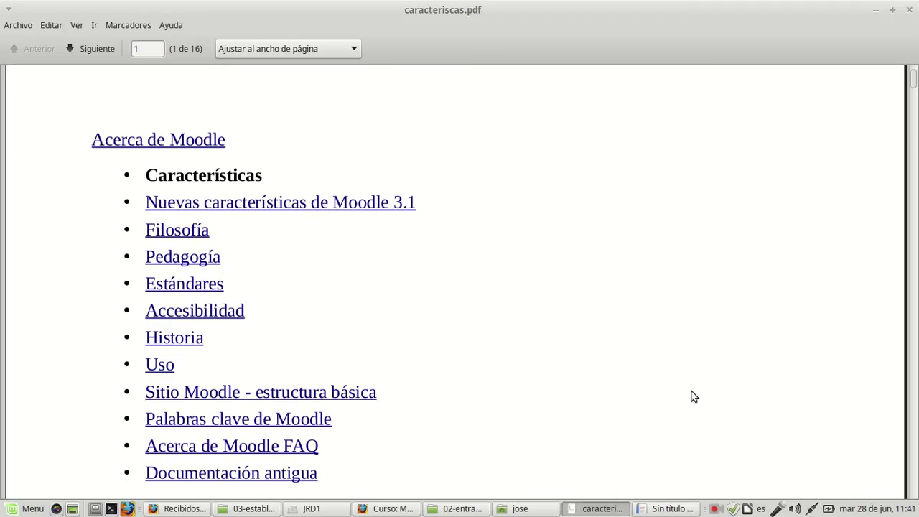
pyautogui.click(596, 508)
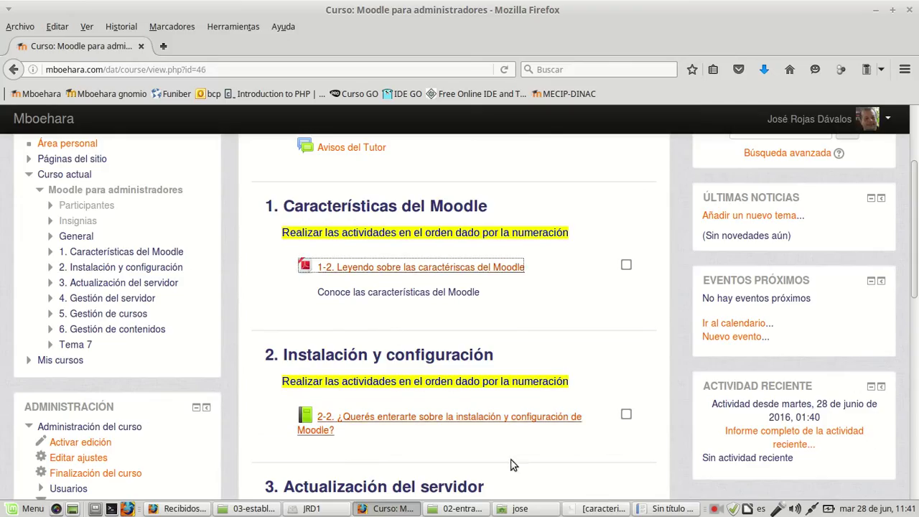
# Return to the LibreOffice Writer document and start a check-mark bulleted list under the "Palabras clave" heading.
pyautogui.click(673, 508)
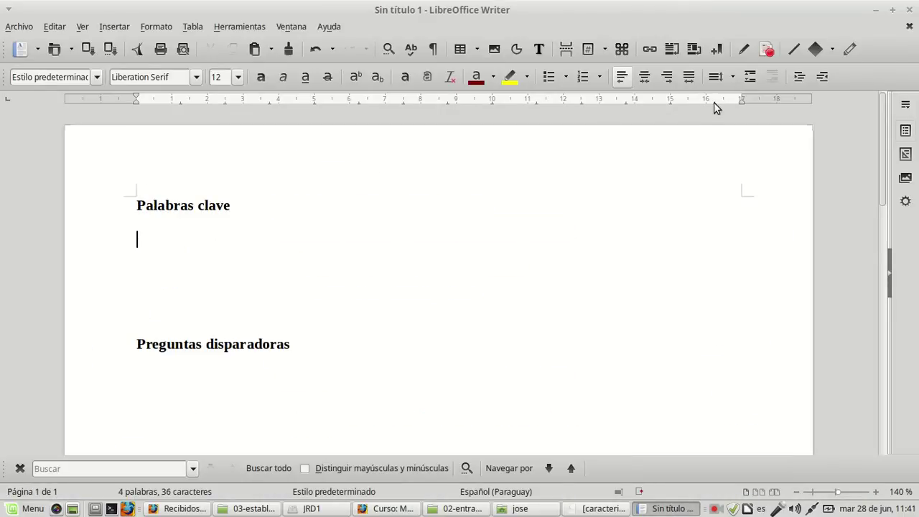
pyautogui.click(567, 77)
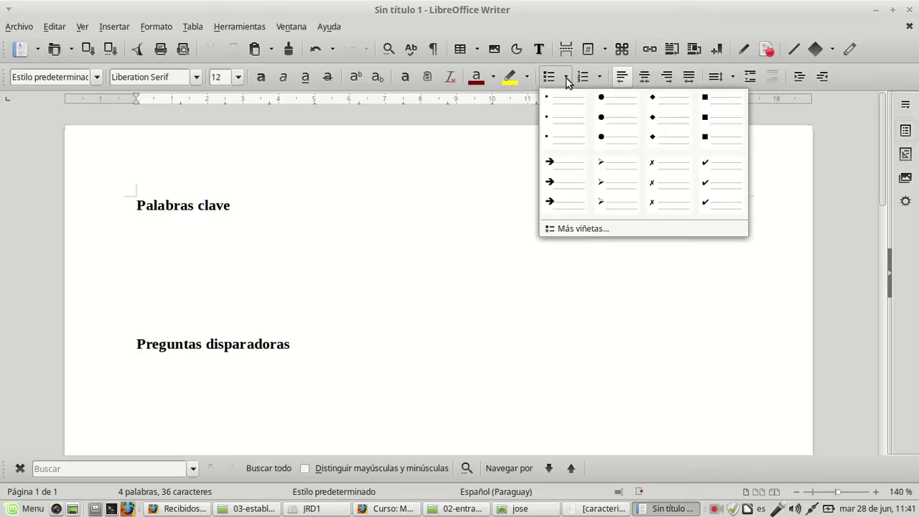
pyautogui.click(701, 168)
# Enter "Filosofía" as the first keyword in the bulleted list and start a new bullet.
pyautogui.write('fils')
pyautogui.press('BackSpace')
pyautogui.press('BackSpace')
pyautogui.press('BackSpace')
pyautogui.press('BackSpace')
pyautogui.write('Fu')
pyautogui.press('BackSpace')
pyautogui.write('ip')
pyautogui.press('BackSpace')
pyautogui.write('losf')
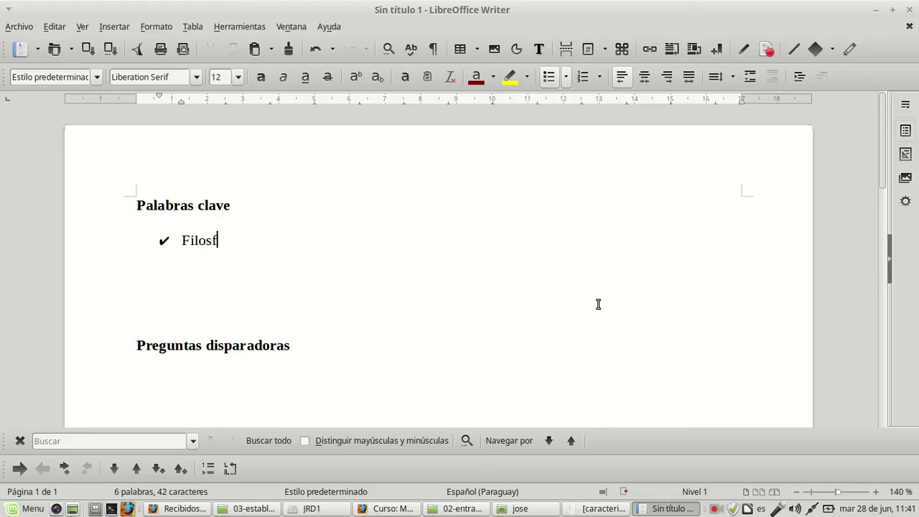
pyautogui.write('o')
pyautogui.press('BackSpace')
pyautogui.press('BackSpace')
pyautogui.write('ofía')
pyautogui.press('BackSpace')
pyautogui.press('BackSpace')
pyautogui.write('ía')
pyautogui.press('Return')
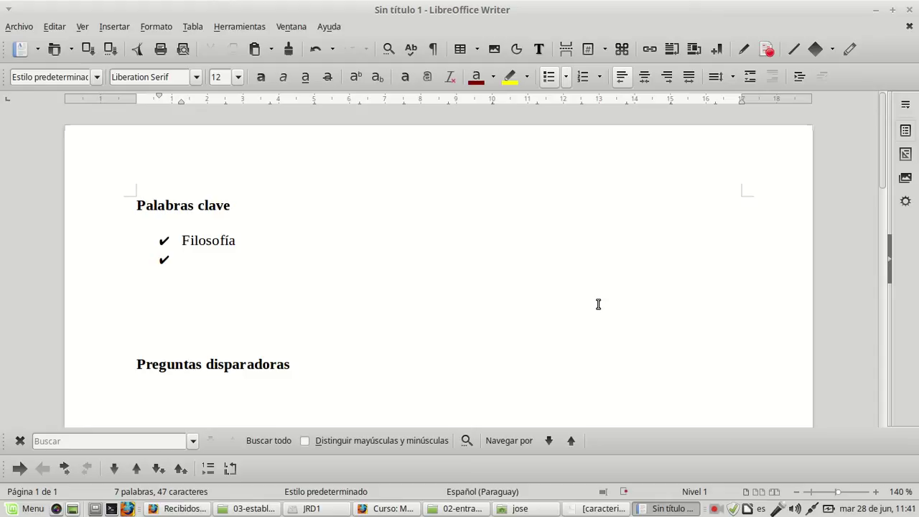
# Enter "Pedagogía" as the second keyword in the list and start another bullet.
pyautogui.write('Pedagod')
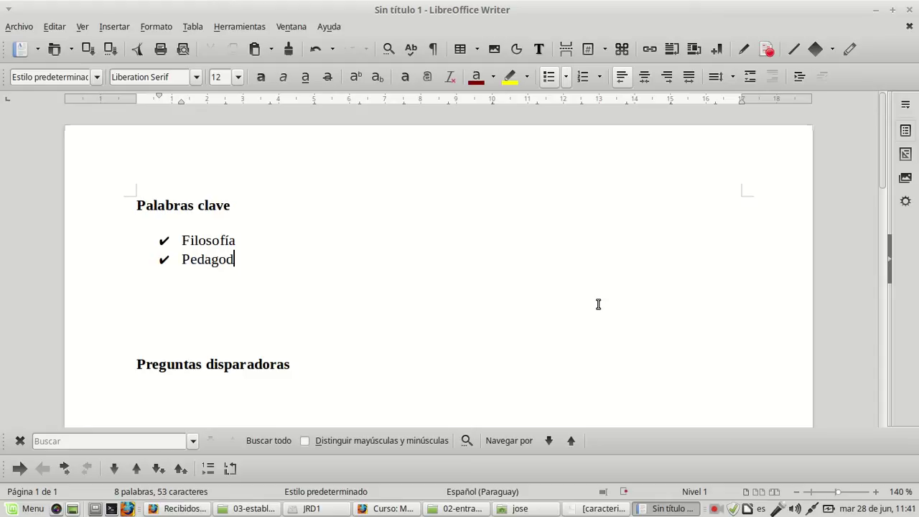
pyautogui.press('BackSpace')
pyautogui.write('gú')
pyautogui.press('BackSpace')
pyautogui.write('ía')
pyautogui.press('Return')
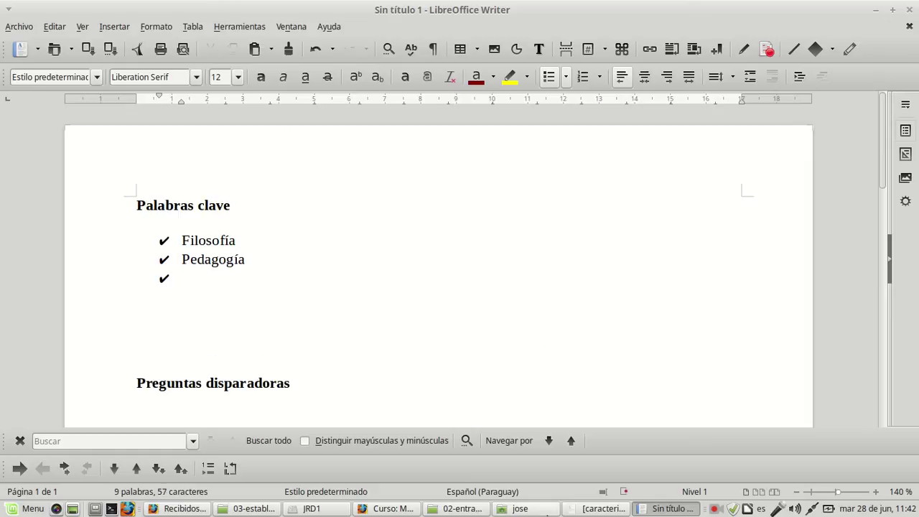
# Check the topic list in caracteriscas.pdf, return to Writer, enter "Estándares" as the third keyword and start a new bullet.
pyautogui.click(617, 508)
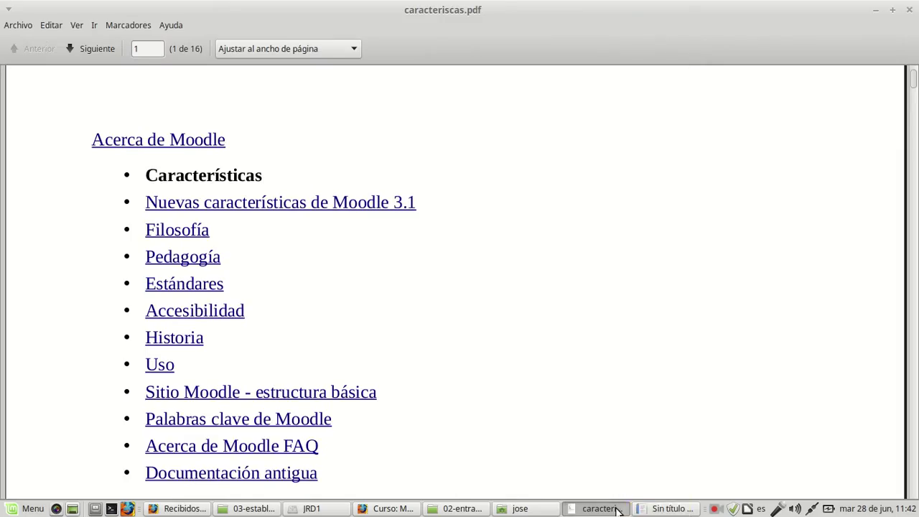
pyautogui.click(617, 509)
pyautogui.write('and+a')
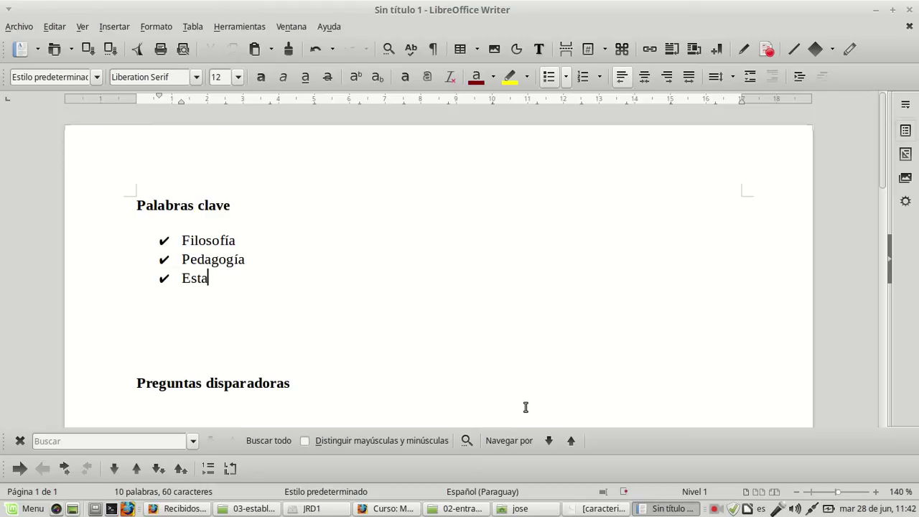
pyautogui.press('BackSpace')
pyautogui.press('BackSpace')
pyautogui.write('áres')
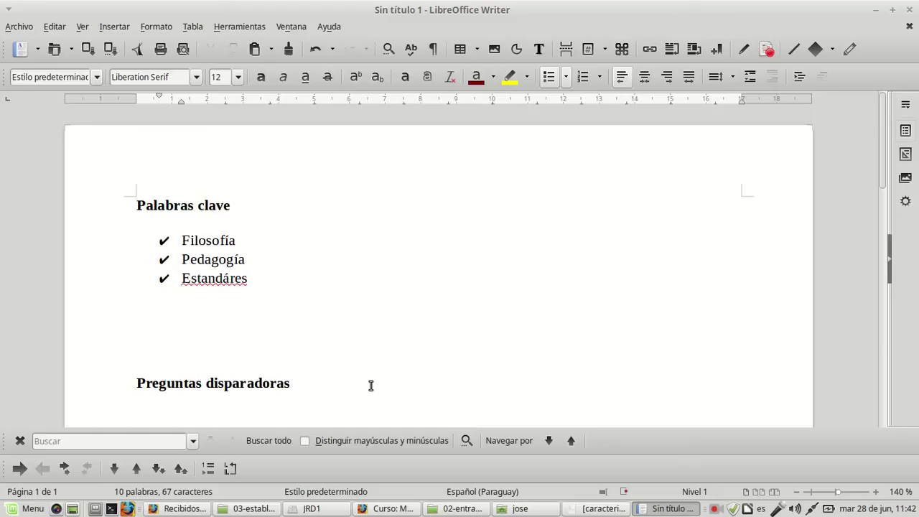
pyautogui.press('BackSpace')
pyautogui.press('BackSpace')
pyautogui.press('BackSpace')
pyautogui.press('BackSpace')
pyautogui.press('BackSpace')
pyautogui.press('BackSpace')
pyautogui.press('BackSpace')
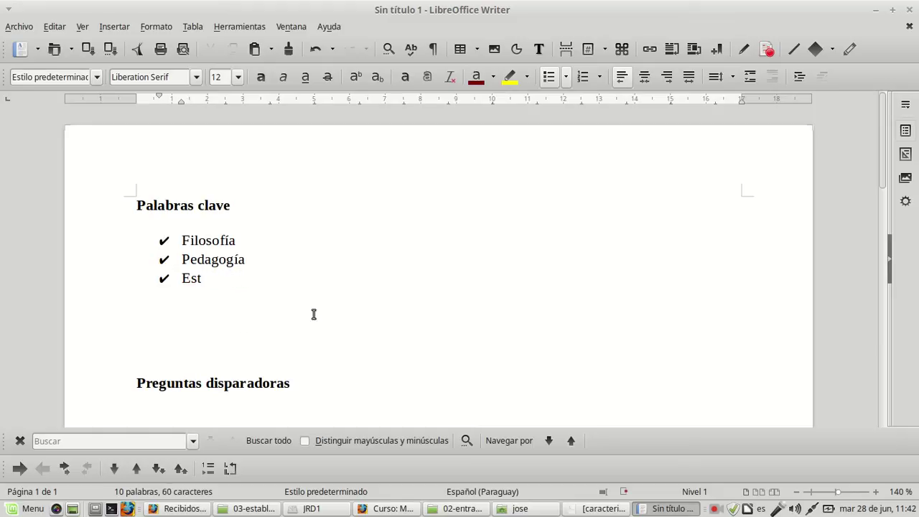
pyautogui.write('ándares')
pyautogui.press('Return')
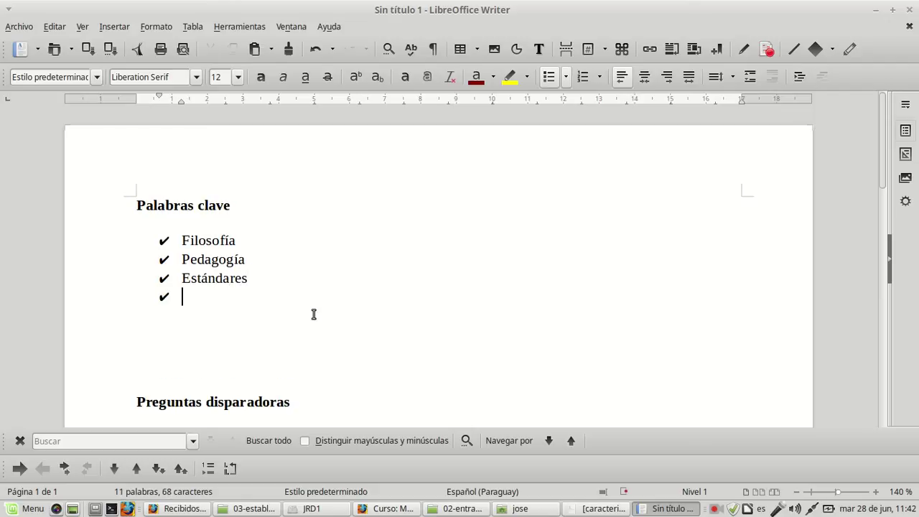
# Consult the PDF topic list again, enter "Accesibilidad" as the fourth keyword in the Writer list and start another bullet.
pyautogui.click(612, 508)
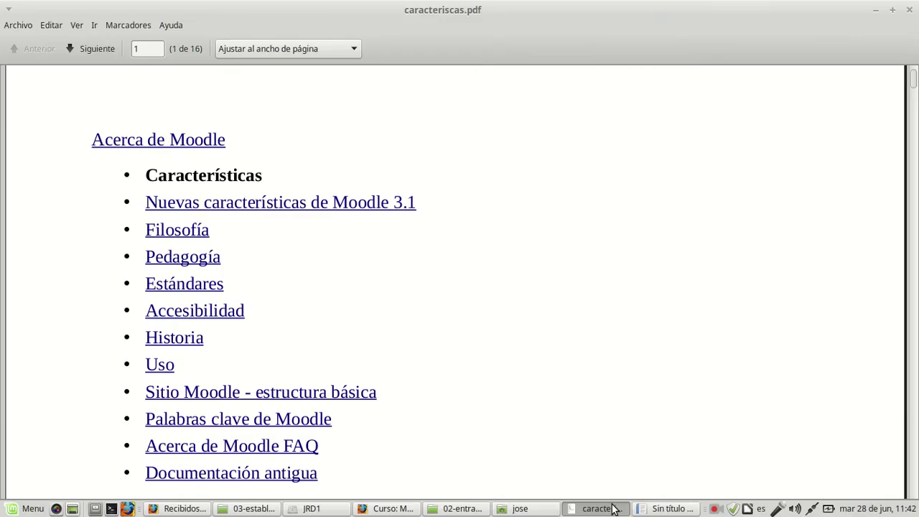
pyautogui.click(612, 509)
pyautogui.click(612, 508)
pyautogui.click(613, 509)
pyautogui.write('Acce')
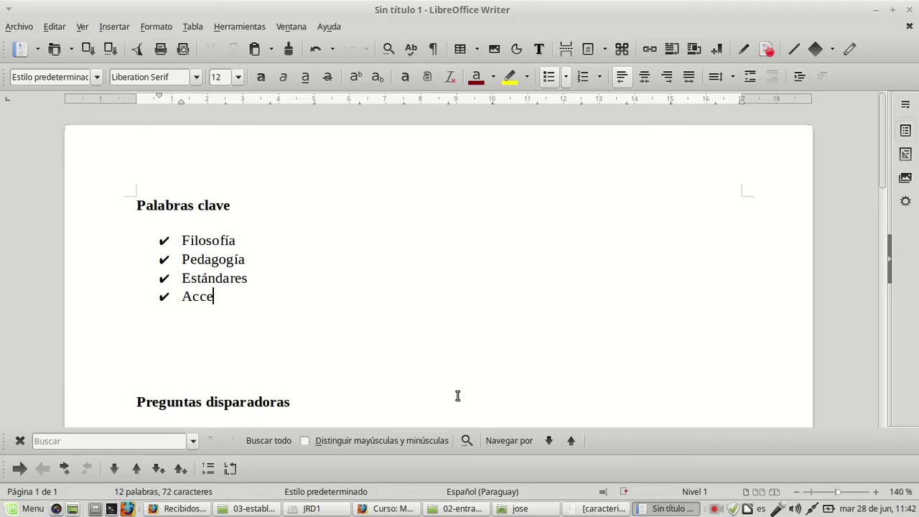
pyautogui.write('so')
pyautogui.press('BackSpace')
pyautogui.write('ibl')
pyautogui.press('BackSpace')
pyautogui.write('ilid')
pyautogui.press('BackSpace')
pyautogui.press('BackSpace')
pyautogui.write('idas')
pyautogui.press('BackSpace')
pyautogui.write('d')
pyautogui.press('Return')
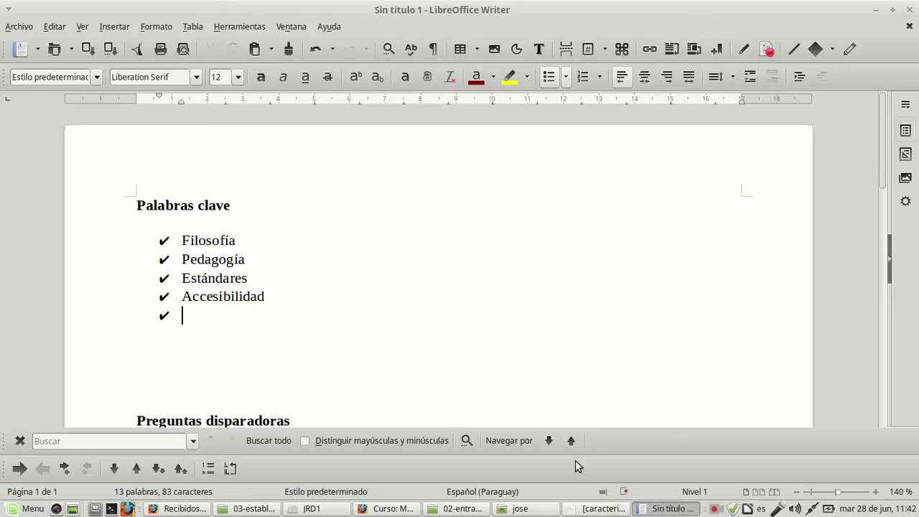
# Look up the topic after Accesibilidad in the PDF, add "Historia" to the Writer keyword list and start a new bullet.
pyautogui.click(622, 508)
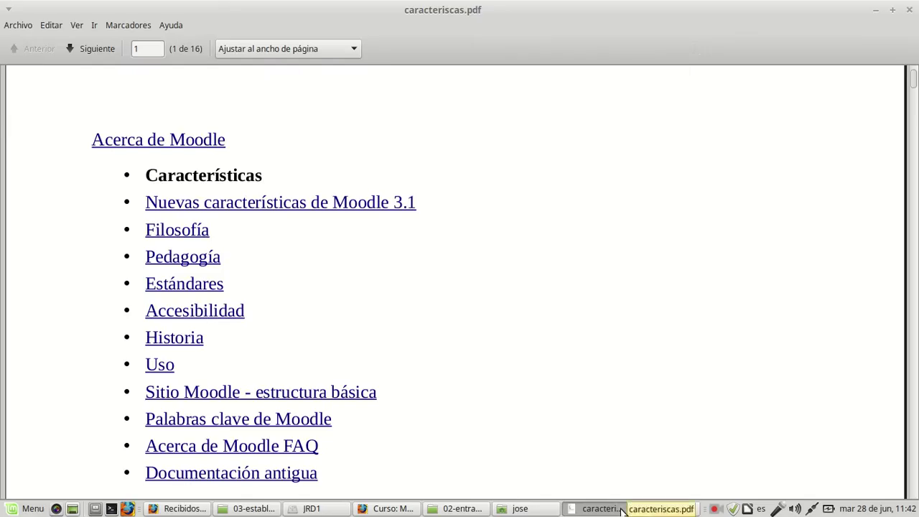
pyautogui.click(622, 509)
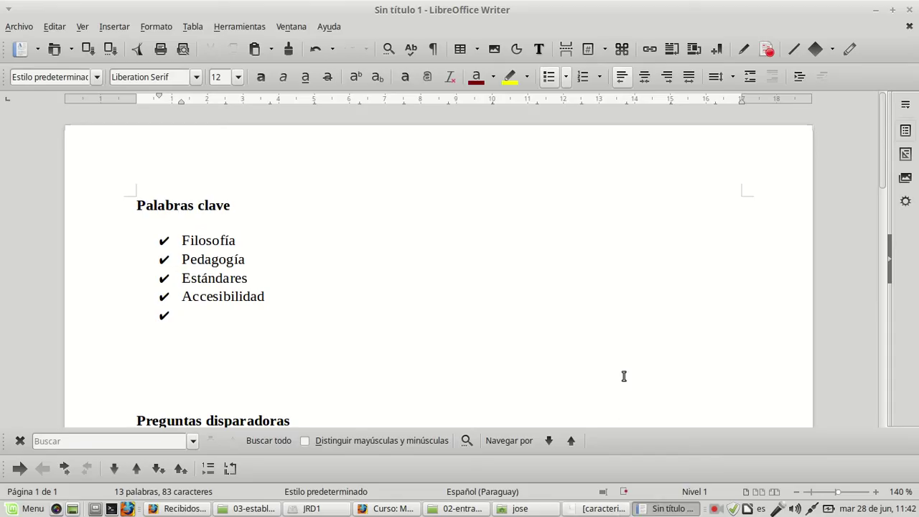
pyautogui.write('Historia')
pyautogui.press('Return')
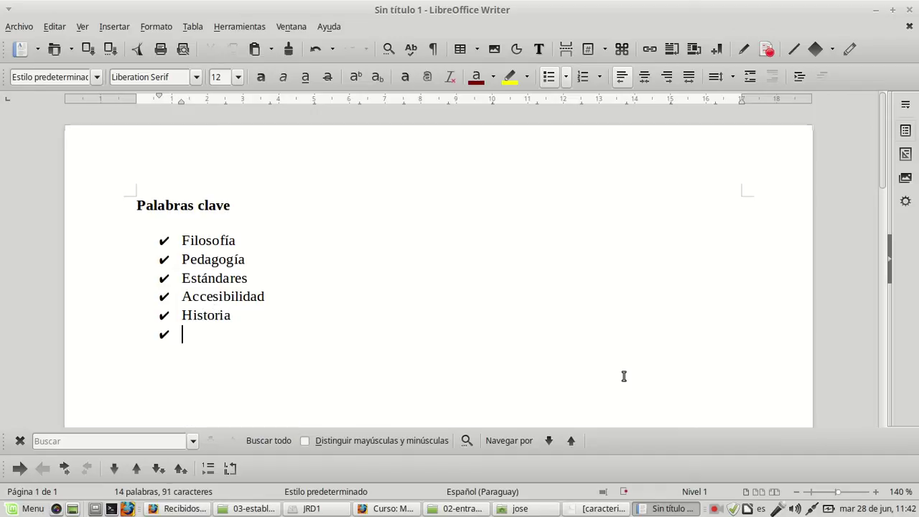
# Check the PDF for the topic following Historia, return to Writer, enter "Uso" as a keyword and start a new bullet.
pyautogui.click(647, 512)
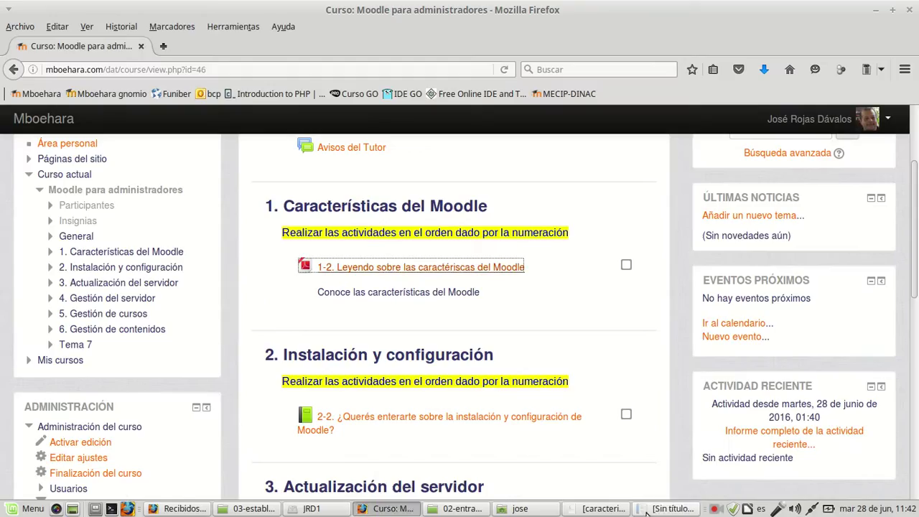
pyautogui.click(595, 509)
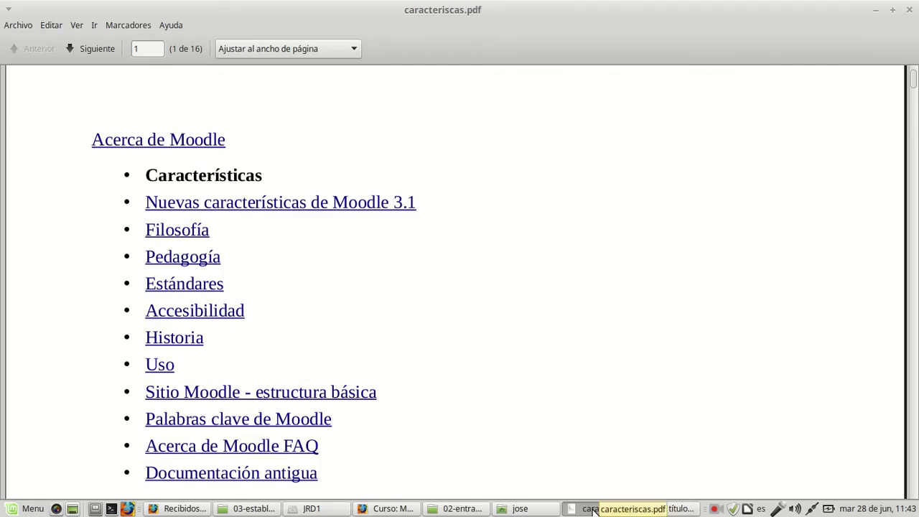
pyautogui.click(595, 509)
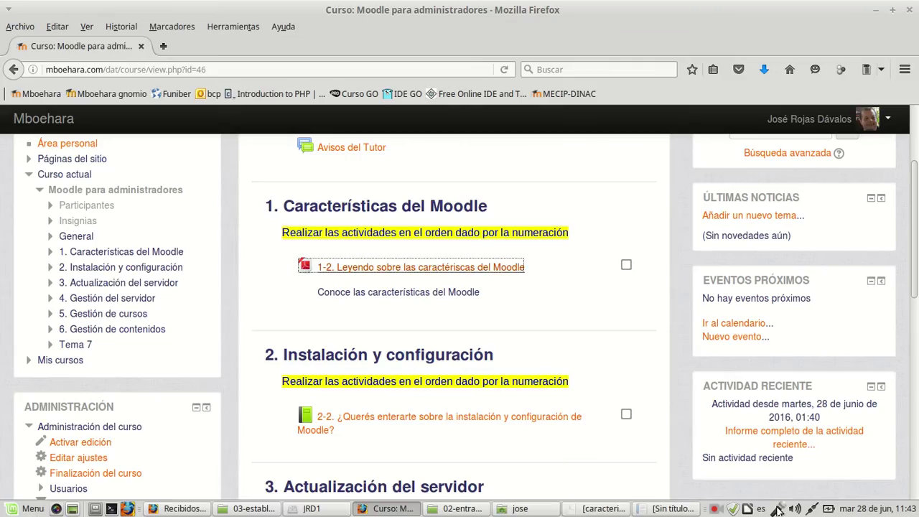
pyautogui.click(672, 509)
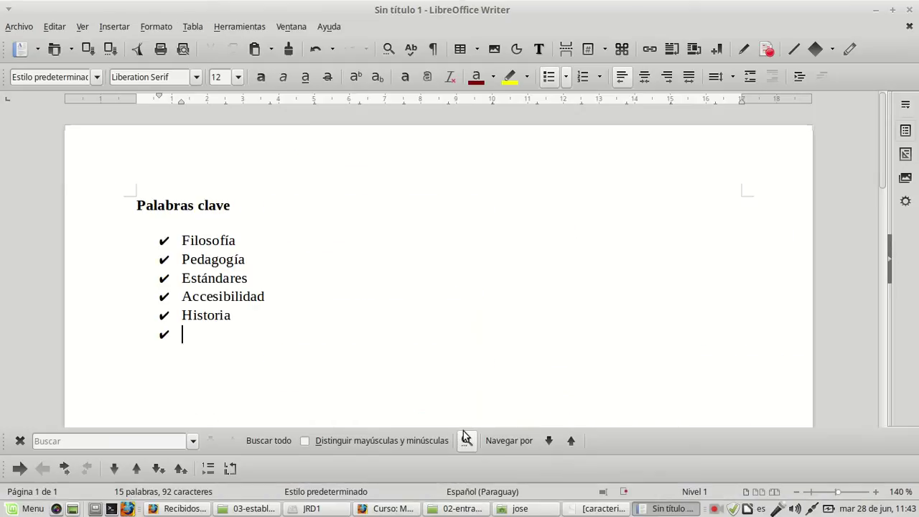
pyautogui.write('Uso')
pyautogui.press('Return')
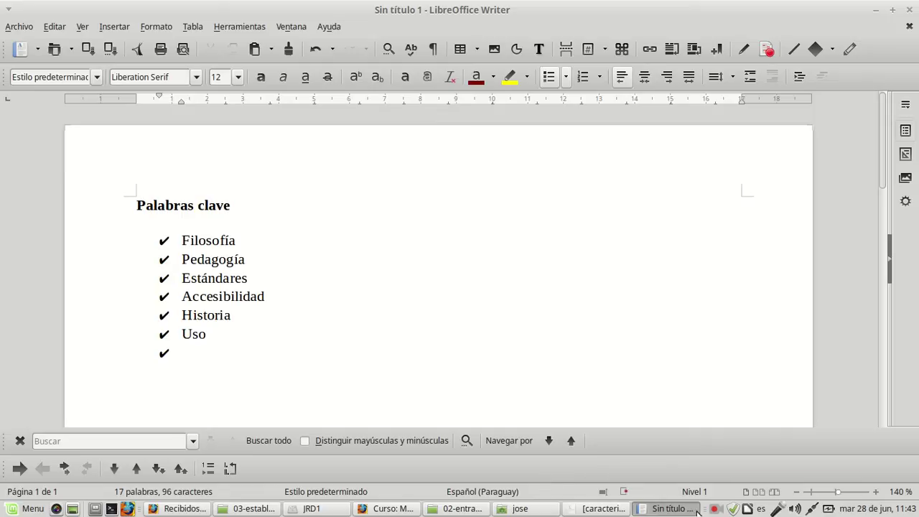
# Consult the PDF topic list and add "Estructura de un aula virtual" to the Writer keyword list, followed by a new bullet.
pyautogui.click(593, 511)
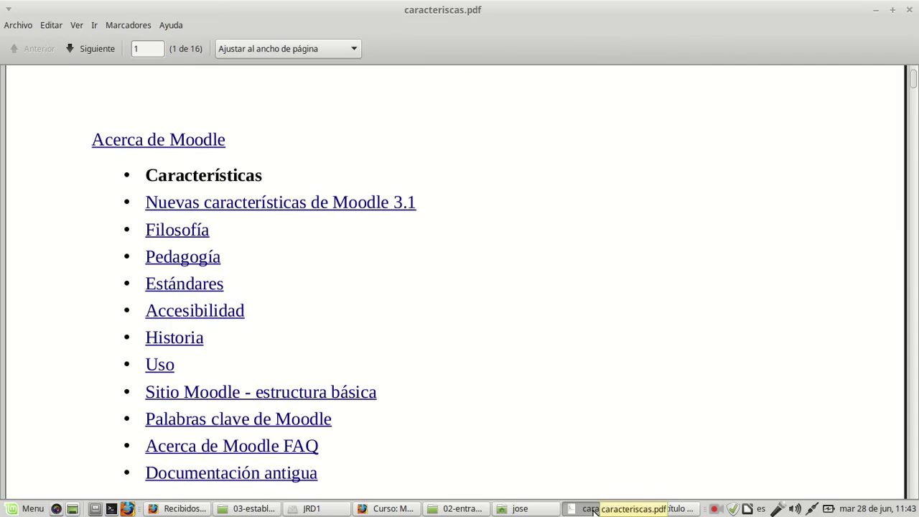
pyautogui.click(594, 511)
pyautogui.write('Estrucy')
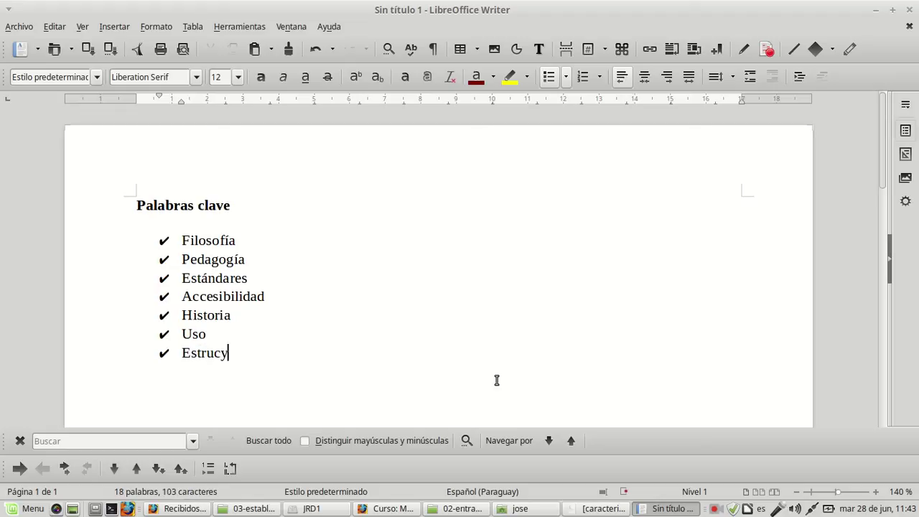
pyautogui.press('BackSpace')
pyautogui.write('tura de un au')
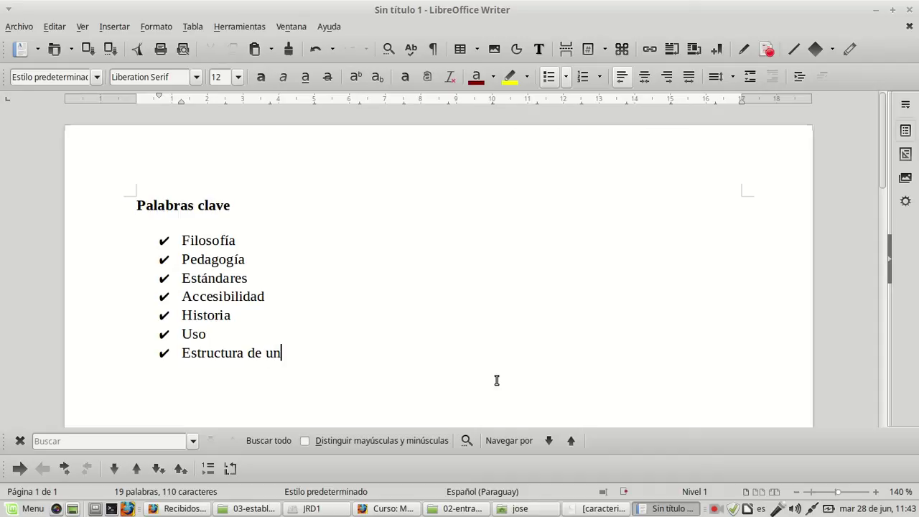
pyautogui.write('la o')
pyautogui.write('irtual')
pyautogui.press('Return')
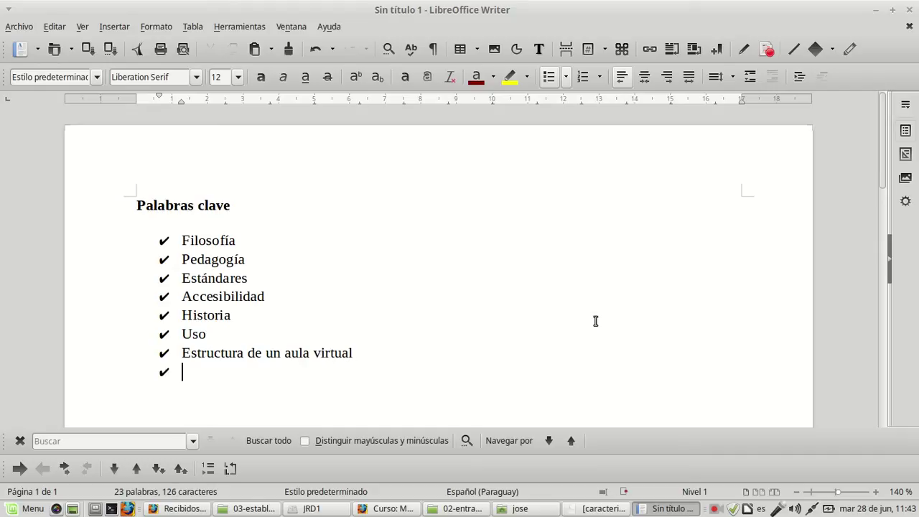
# Check the PDF again, return to Writer, enter "Conceptos clave sobre un aula virtual" as the eighth keyword and start a new bullet.
pyautogui.click(650, 508)
pyautogui.click(598, 511)
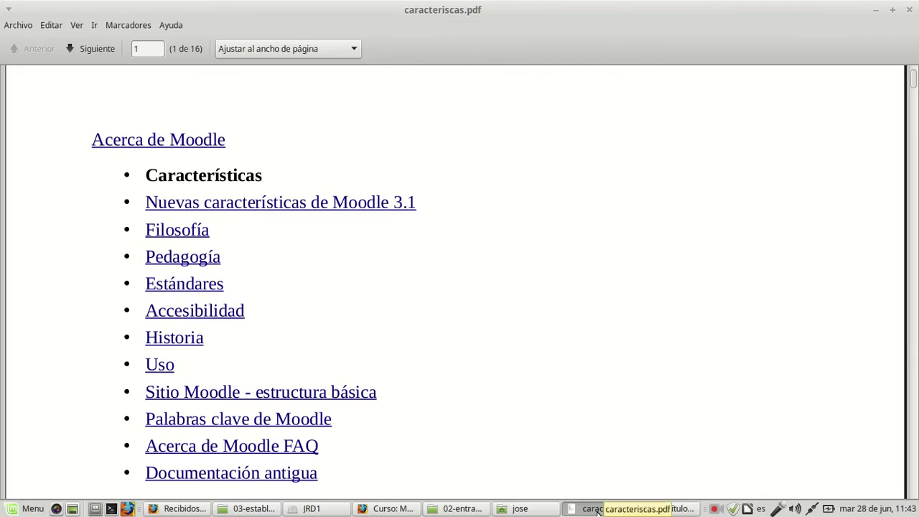
pyautogui.click(598, 511)
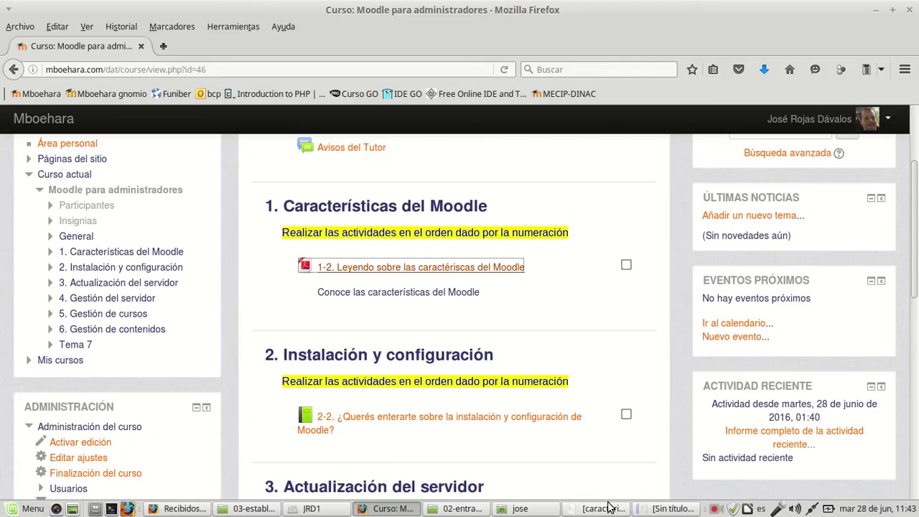
pyautogui.click(648, 511)
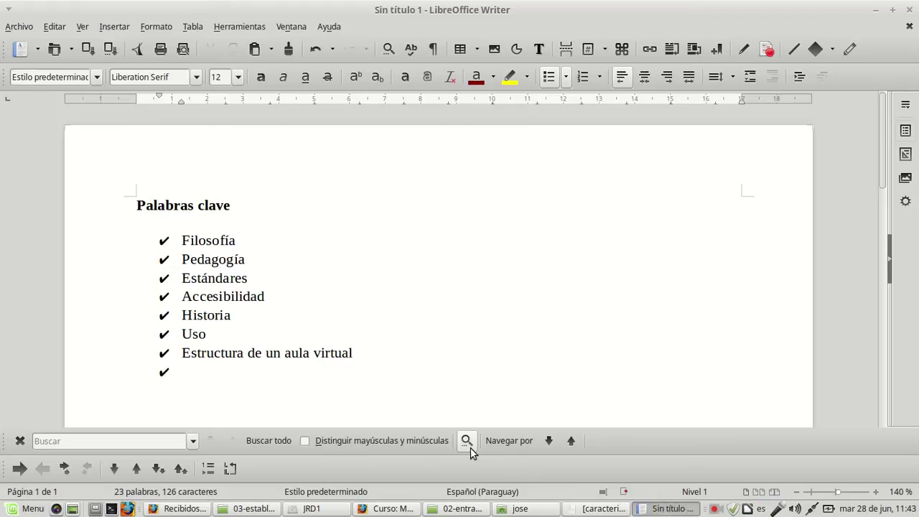
pyautogui.write('Conceptos clave de u')
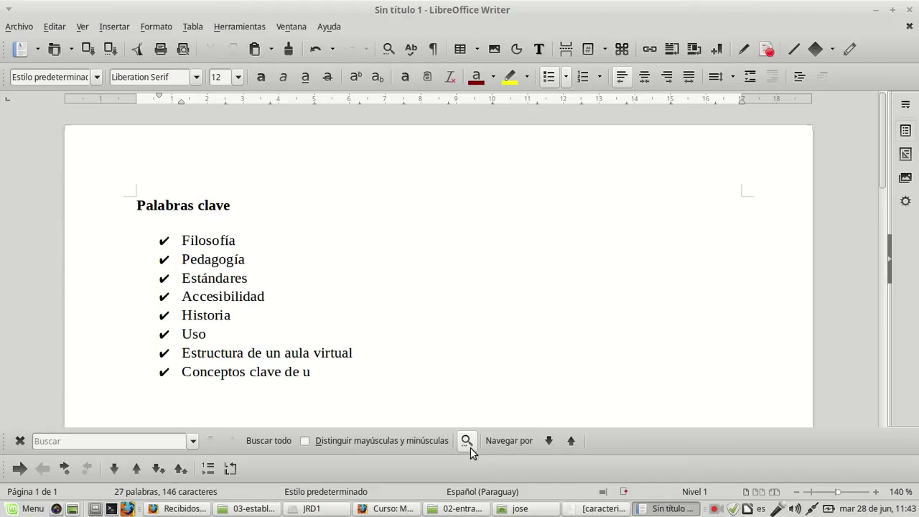
pyautogui.press('BackSpace')
pyautogui.press('BackSpace')
pyautogui.press('BackSpace')
pyautogui.press('BackSpace')
pyautogui.write('sobre un aula virtuañ')
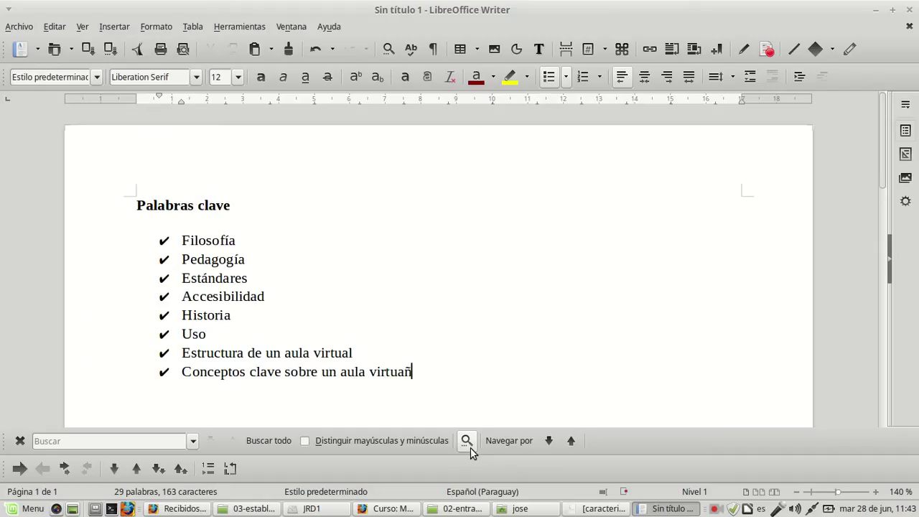
pyautogui.press('BackSpace')
pyautogui.write('l')
pyautogui.press('Return')
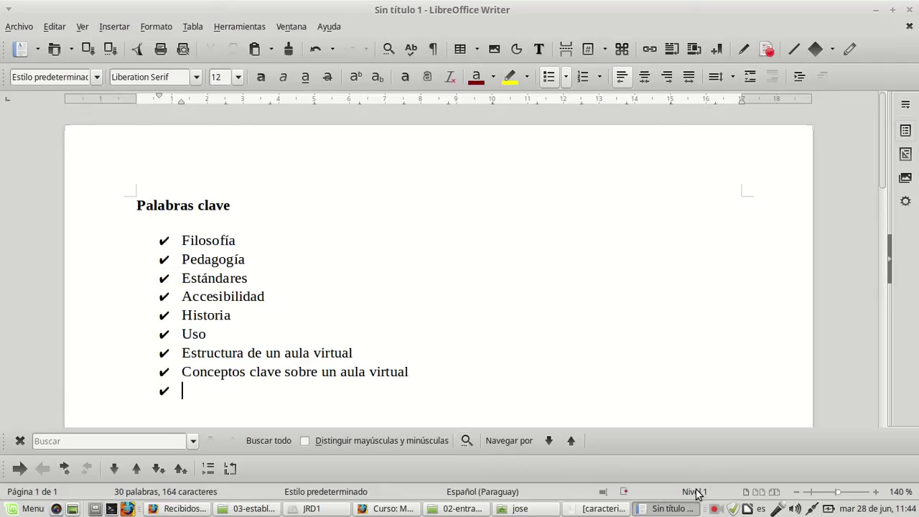
# Review the remaining PDF topics, then end the Writer keyword list and delete the blank lines before the "Preguntas disparadoras" heading.
pyautogui.click(605, 508)
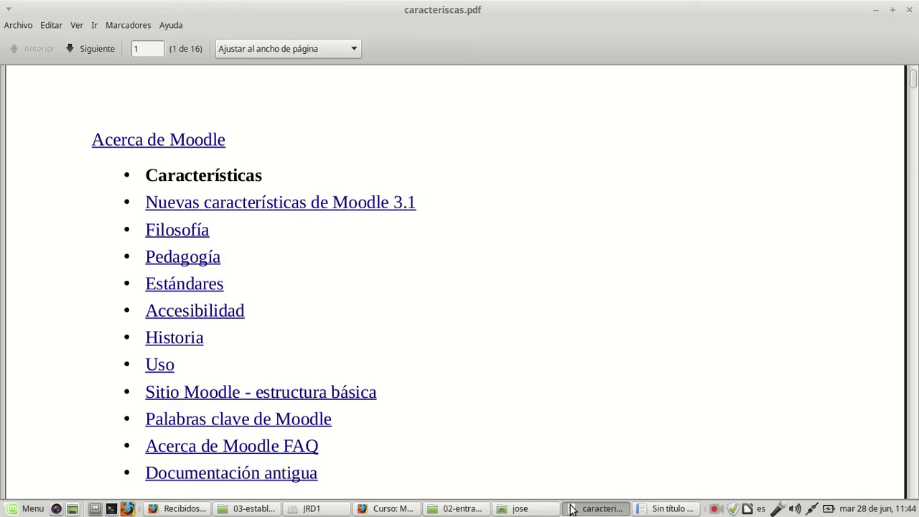
pyautogui.click(650, 508)
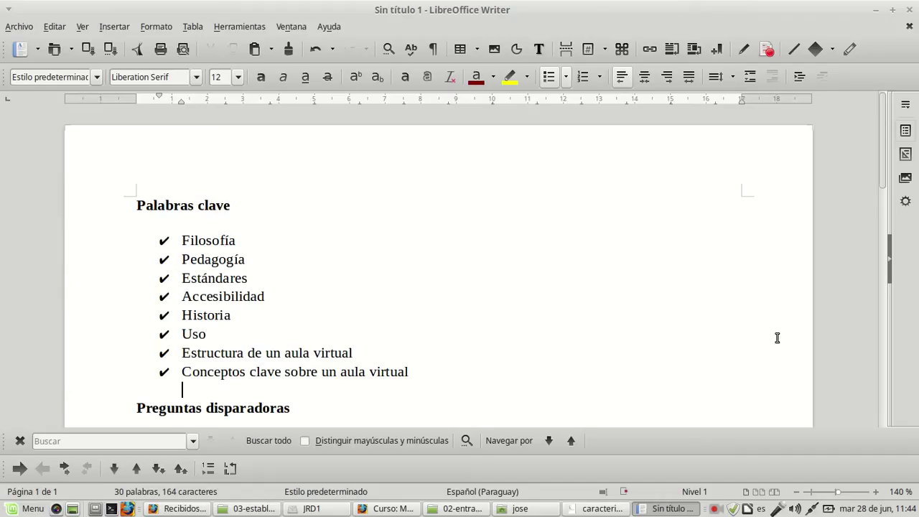
pyautogui.press('Down')
pyautogui.press('Down')
pyautogui.press('Up')
pyautogui.press('Up')
pyautogui.press('Up')
pyautogui.press('Up')
pyautogui.press('Up')
pyautogui.press('Up')
pyautogui.press('Up')
pyautogui.press('Up')
pyautogui.press('Up')
pyautogui.press('Up')
pyautogui.press('Down')
pyautogui.press('Down')
pyautogui.press('Down')
pyautogui.press('Down')
pyautogui.press('Down')
pyautogui.press('Down')
pyautogui.press('Down')
pyautogui.press('Down')
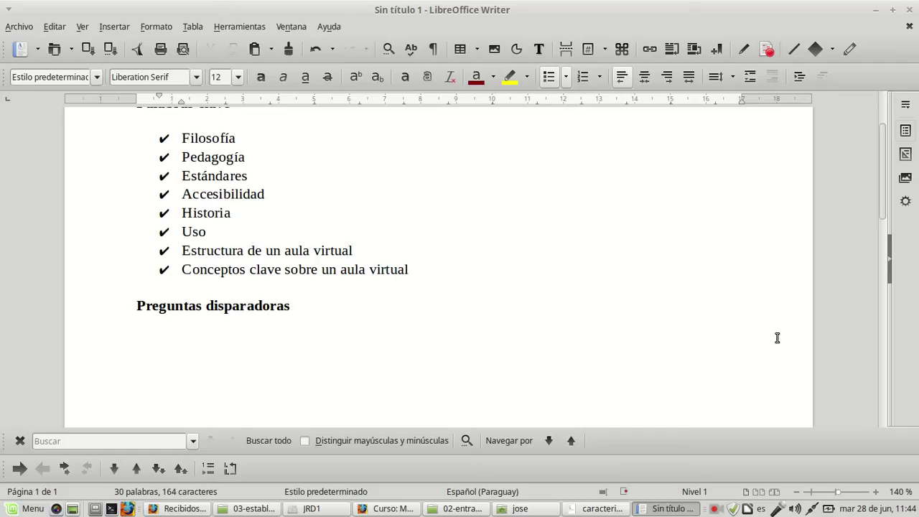
pyautogui.press('Delete')
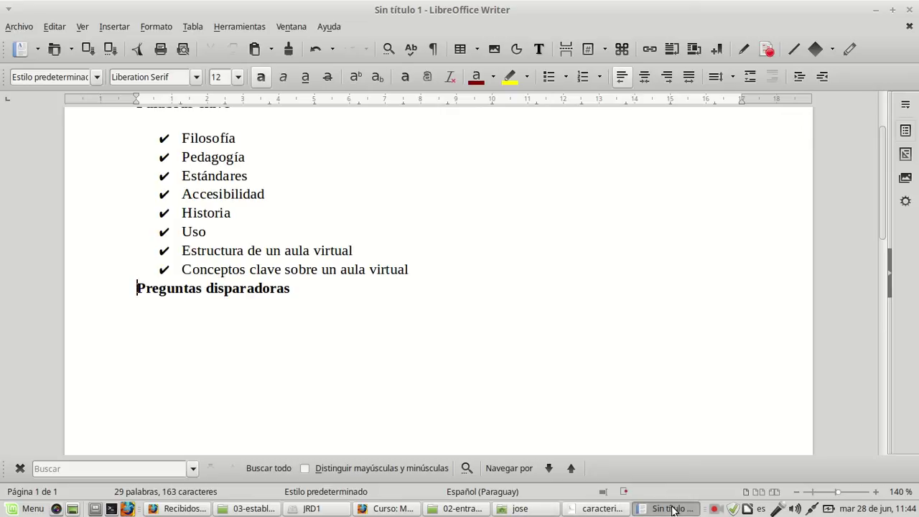
# Open the Filosofía link from caracteriscas.pdf, examine the MoodleDocs page's introduction and contents in Firefox, and return to the PDF.
pyautogui.click(623, 509)
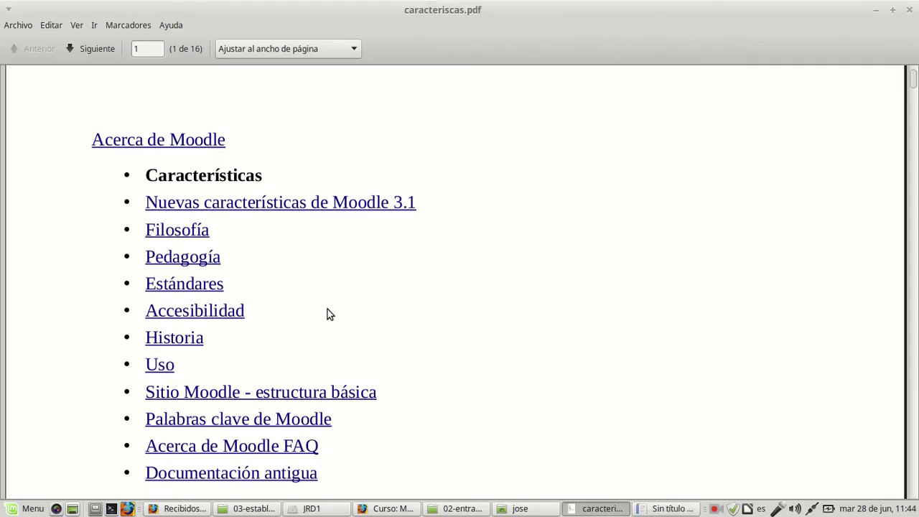
pyautogui.click(191, 233)
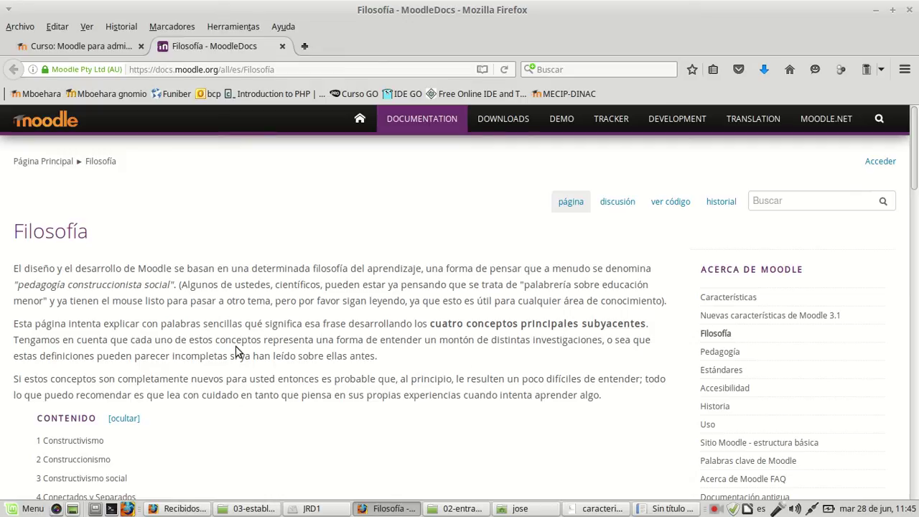
pyautogui.scroll(-2, 237, 352)
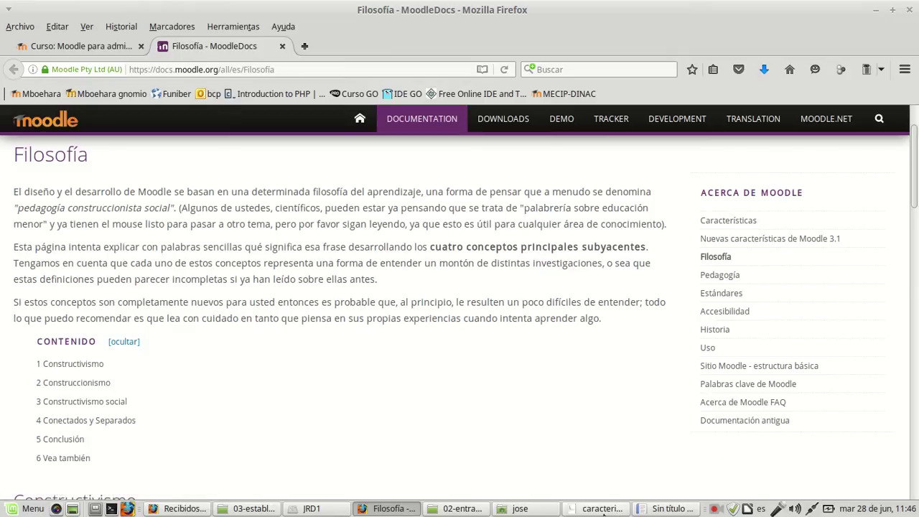
pyautogui.click(604, 510)
pyautogui.click(603, 510)
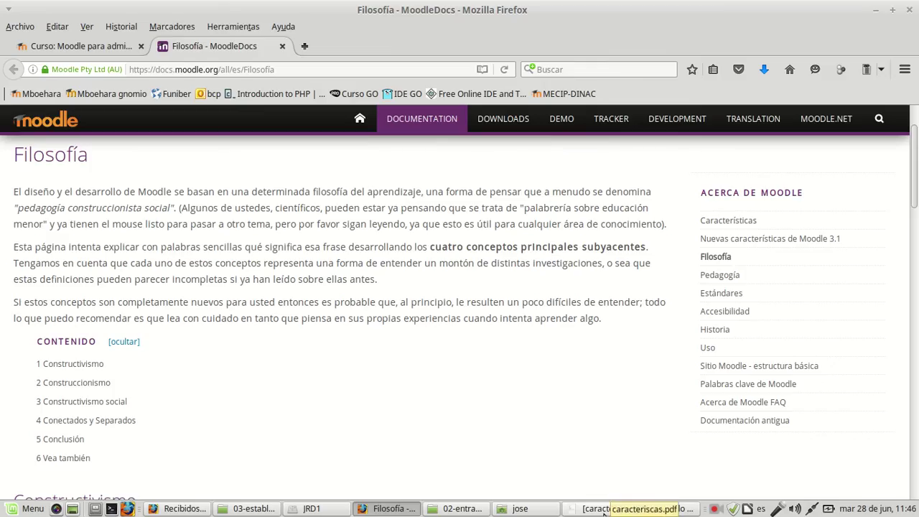
pyautogui.click(603, 509)
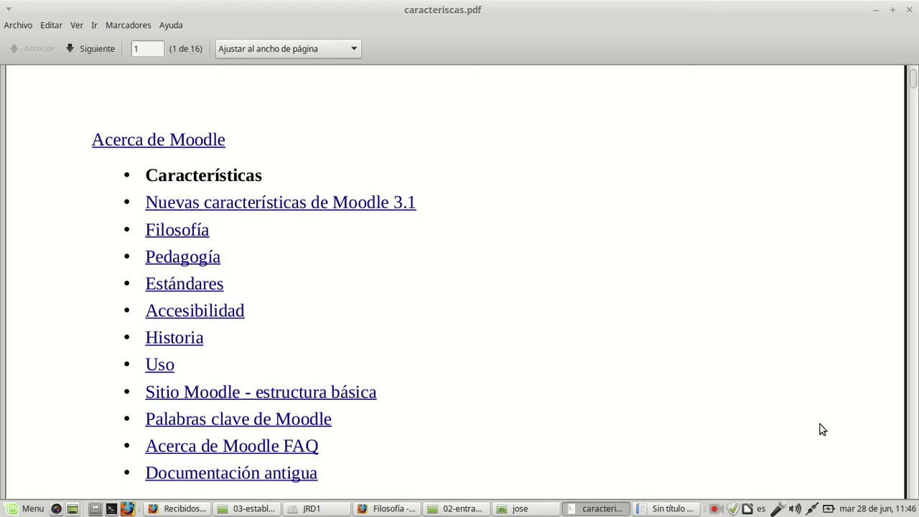
# Switch to Writer, start a numbered list under the "Preguntas disparadoras" heading and begin the first question with "¿Que le sugieren".
pyautogui.click(642, 509)
pyautogui.click(208, 328)
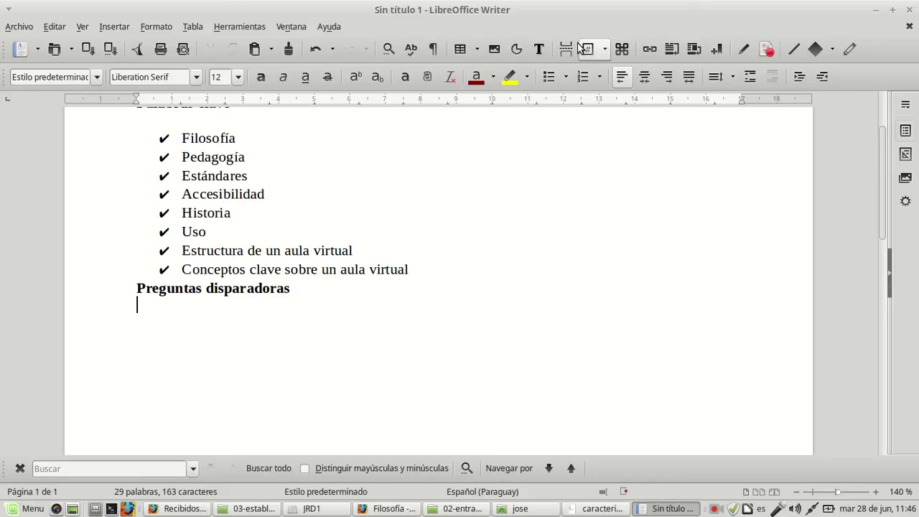
pyautogui.click(582, 78)
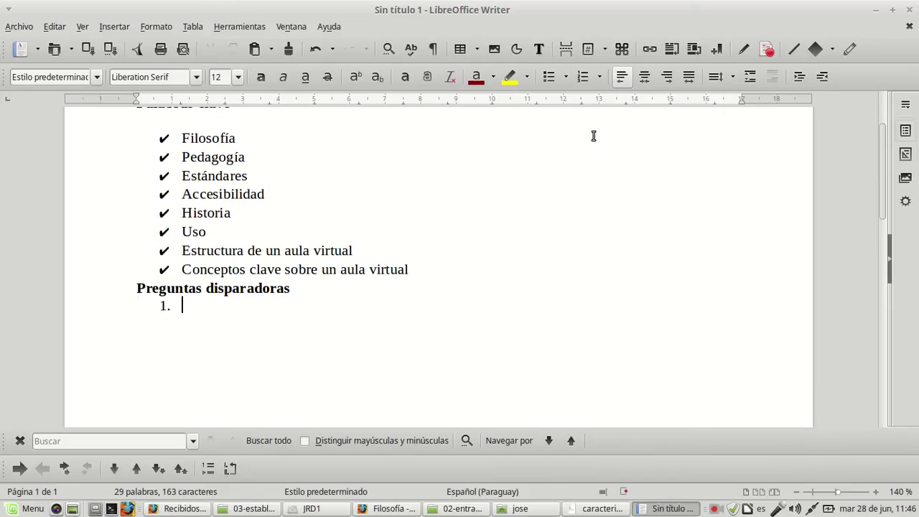
pyautogui.write('Q')
pyautogui.press('BackSpace')
pyautogui.write('¿Que l')
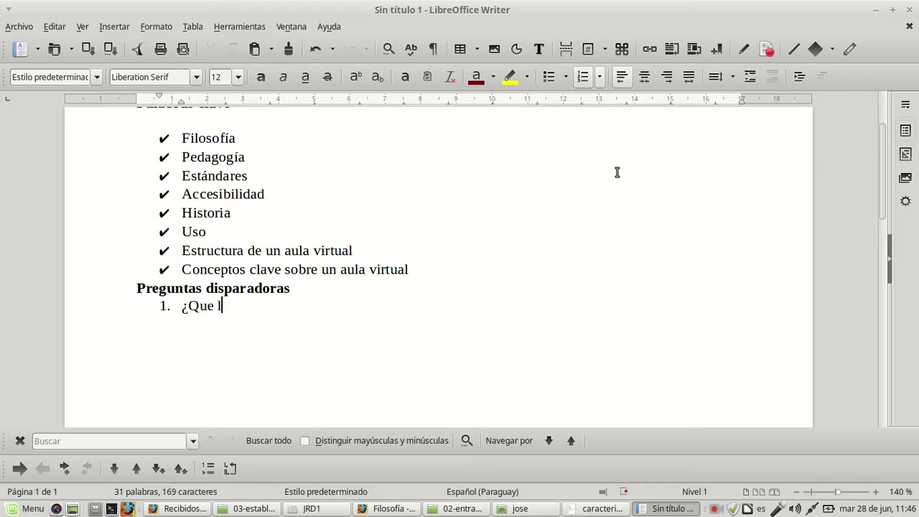
pyautogui.write('e sugue')
pyautogui.press('BackSpace')
pyautogui.press('BackSpace')
pyautogui.write('iere')
pyautogui.press('BackSpace')
pyautogui.write('n')
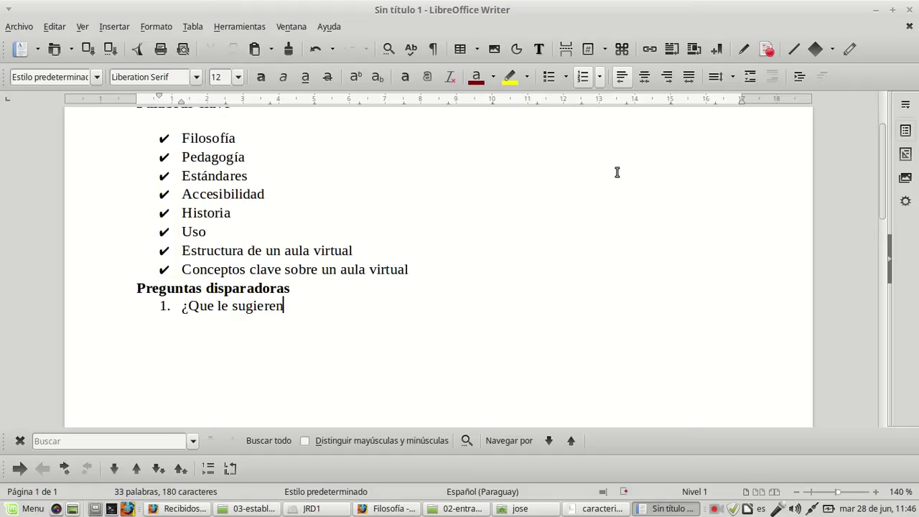
# Continue the first question with "los términos construccionismo", correcting the accent and spelling.
pyautogui.write(' los terminos')
pyautogui.press('BackSpace')
pyautogui.press('BackSpace')
pyautogui.press('BackSpace')
pyautogui.press('BackSpace')
pyautogui.press('BackSpace')
pyautogui.press('BackSpace')
pyautogui.press('BackSpace')
pyautogui.press('BackSpace')
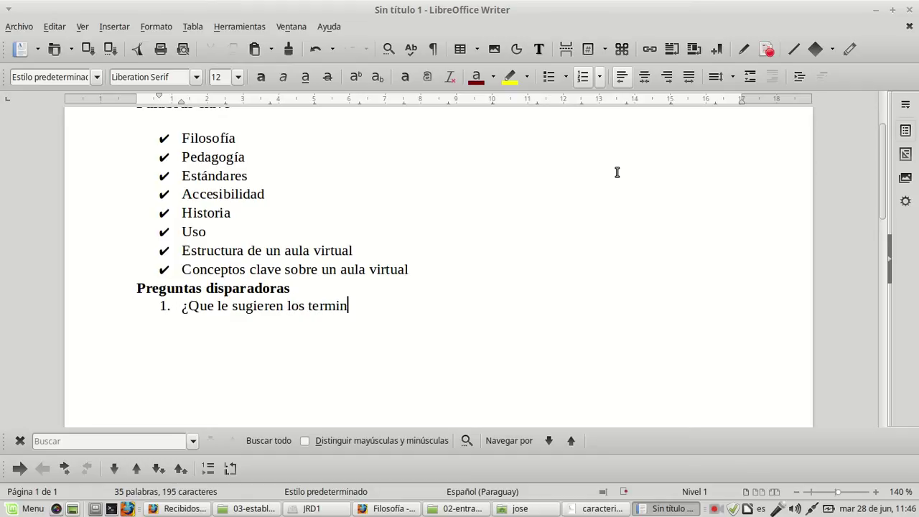
pyautogui.write('érminos const')
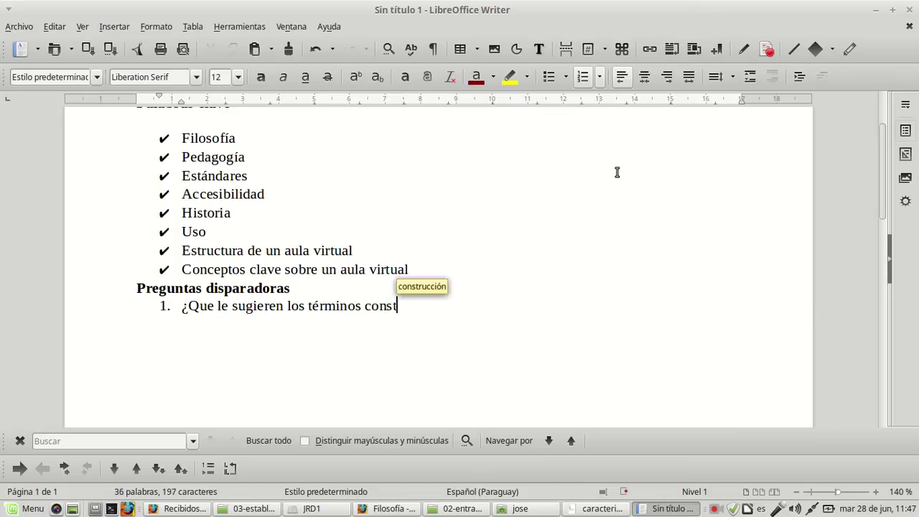
pyautogui.write('rus')
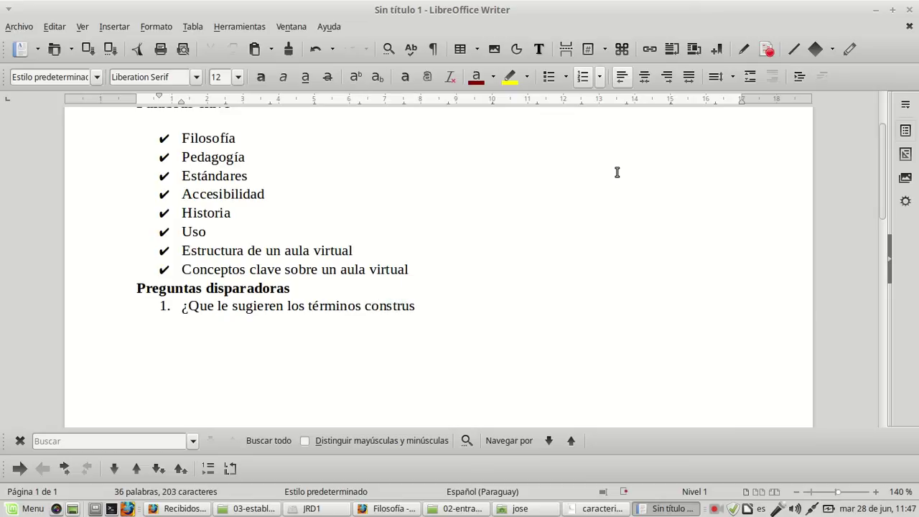
pyautogui.press('BackSpace')
pyautogui.write('ct')
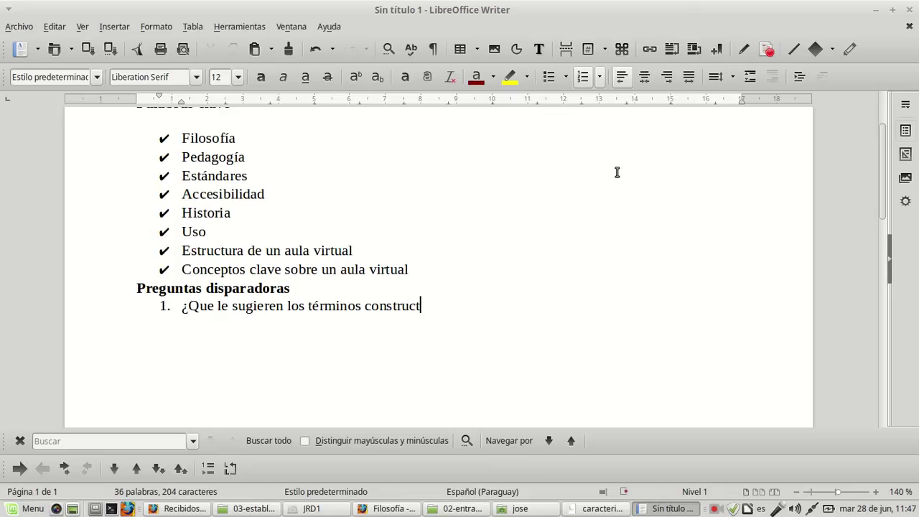
pyautogui.press('BackSpace')
pyautogui.write('cionismo')
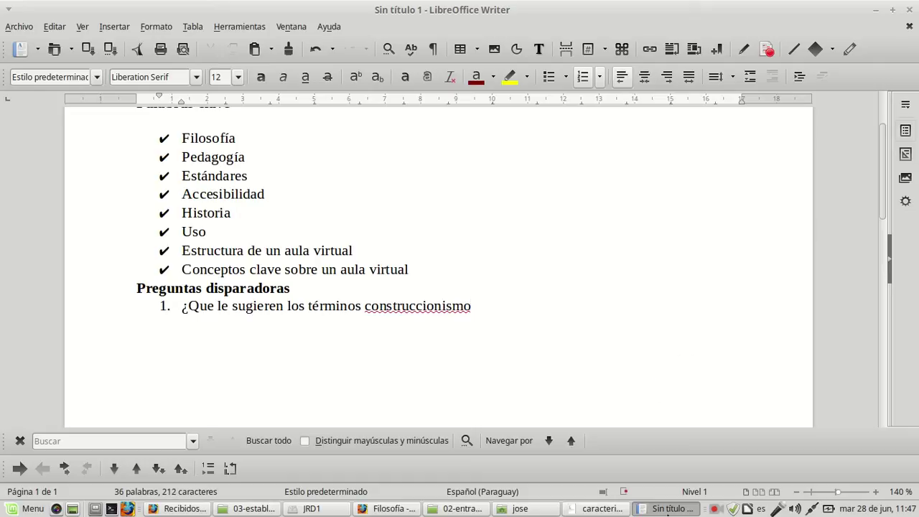
# Consult the contents of the Filosofía MoodleDocs page in Firefox for further terms and return to the Writer question.
pyautogui.click(619, 511)
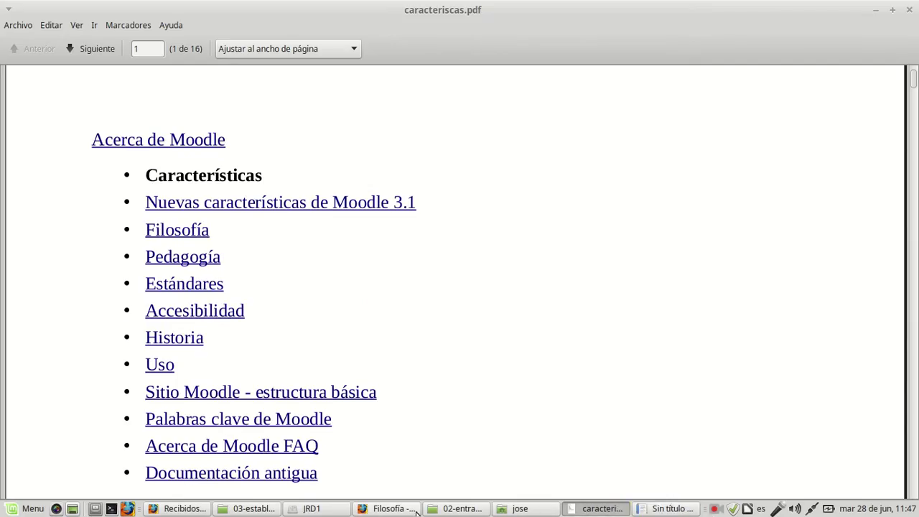
pyautogui.click(394, 510)
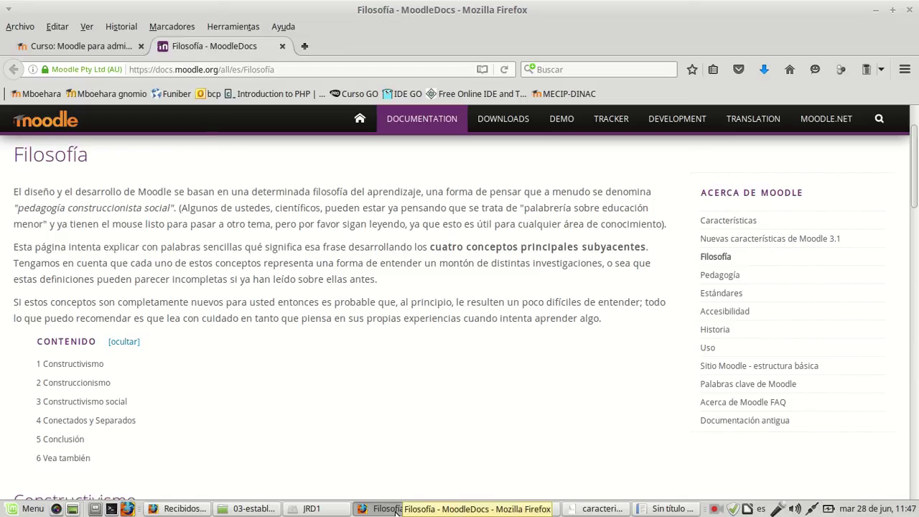
pyautogui.click(395, 509)
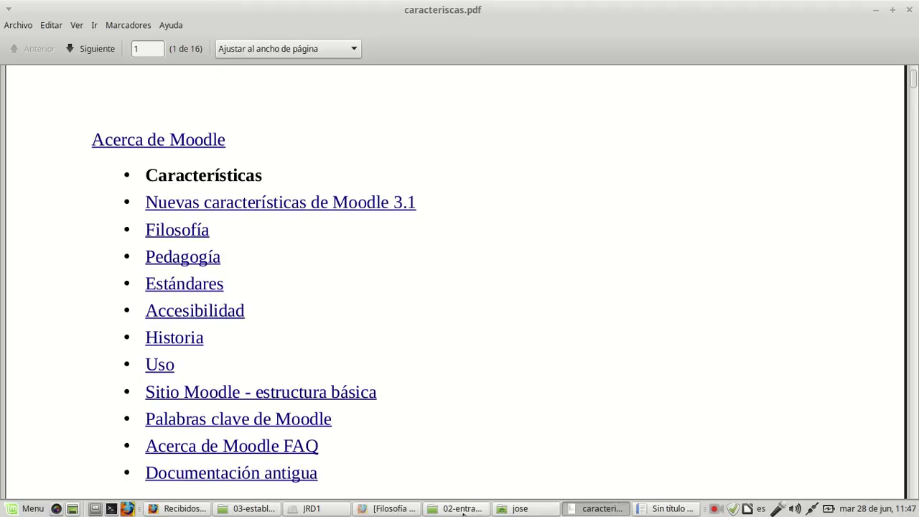
pyautogui.click(598, 508)
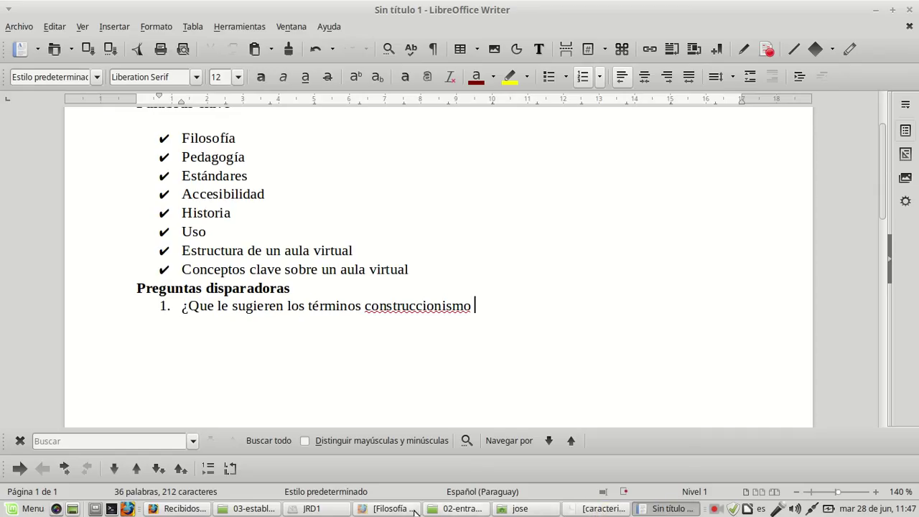
pyautogui.click(372, 509)
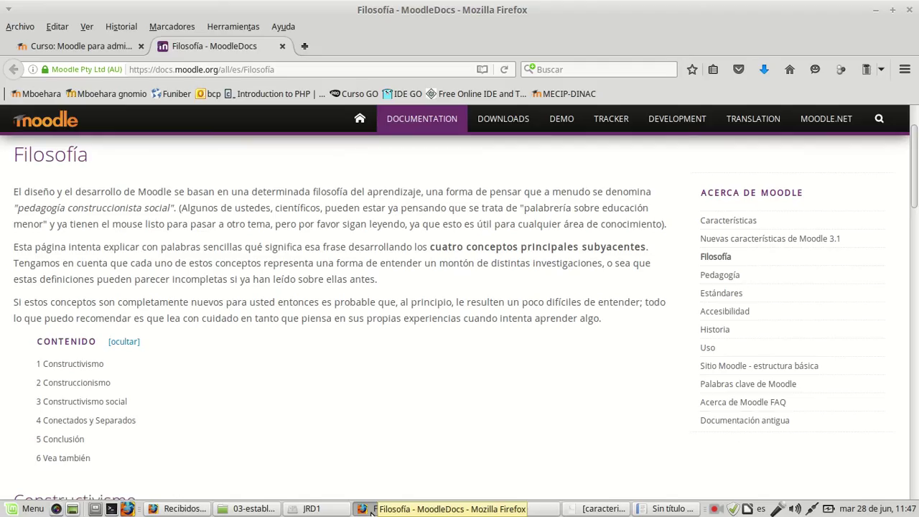
pyautogui.click(653, 508)
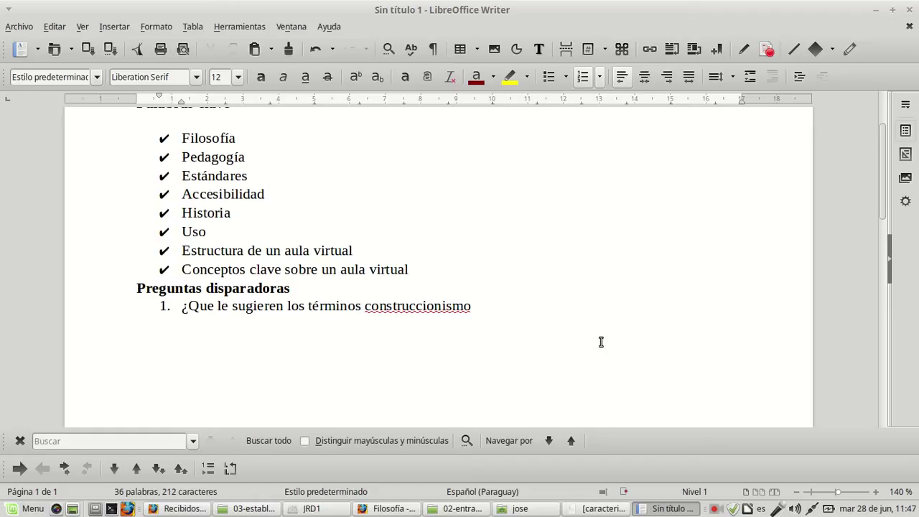
# Add a comma and the second term "costructivismo" after "construccionismo" in the first question.
pyautogui.write(', cost')
pyautogui.write('r')
pyautogui.write('ucti')
pyautogui.write('bv')
pyautogui.press('BackSpace')
pyautogui.press('BackSpace')
pyautogui.write('vismo')
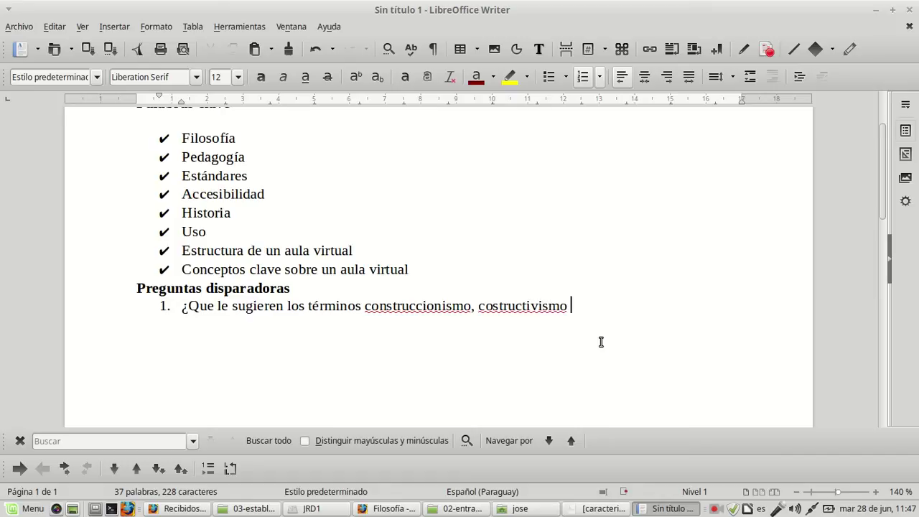
# Correct the second term's spelling to "constructivismo" by inserting the missing "n".
pyautogui.press('Left')
pyautogui.press('Left')
pyautogui.press('Left')
pyautogui.press('Left')
pyautogui.press('Left')
pyautogui.press('Left')
pyautogui.click(606, 314)
pyautogui.press('Left')
pyautogui.press('Left')
pyautogui.press('Left')
pyautogui.press('Left')
pyautogui.press('Left')
pyautogui.press('Left')
pyautogui.press('Left')
pyautogui.press('Left')
pyautogui.press('Left')
pyautogui.press('Left')
pyautogui.press('Left')
pyautogui.press('Left')
pyautogui.press('Left')
pyautogui.write('n')
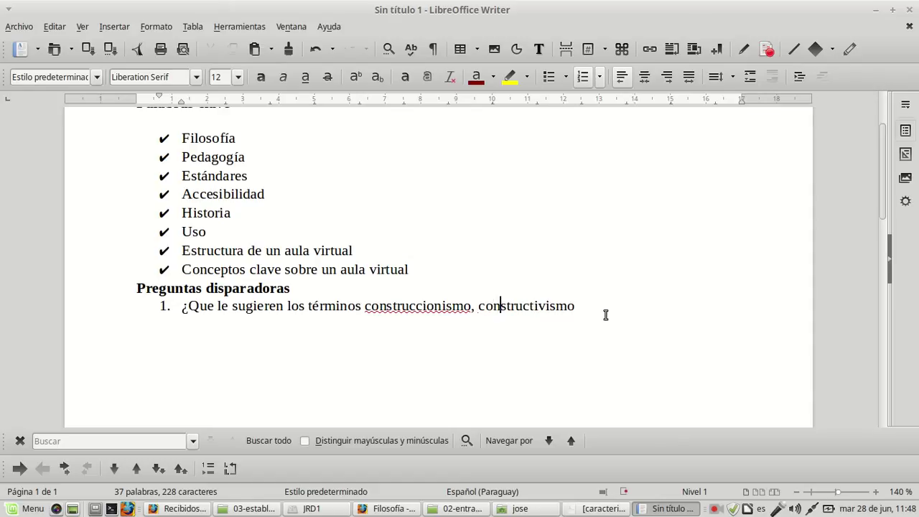
# Copy "constructivismo" and reuse it to complete the first question with "y constructivismo social?".
pyautogui.press('Left')
pyautogui.press('Left')
pyautogui.press('Left')
pyautogui.hotkey('shift', 'Right')
pyautogui.hotkey('shift', 'Right')
pyautogui.hotkey('shift', 'Right')
pyautogui.hotkey('shift', 'Right')
pyautogui.hotkey('shift', 'Right')
pyautogui.hotkey('shift', 'Right')
pyautogui.hotkey('shift', 'Right')
pyautogui.hotkey('shift', 'Right')
pyautogui.hotkey('shift', 'Right')
pyautogui.hotkey('shift', 'Right')
pyautogui.hotkey('shift', 'Right')
pyautogui.hotkey('shift', 'Right')
pyautogui.hotkey('shift', 'Right')
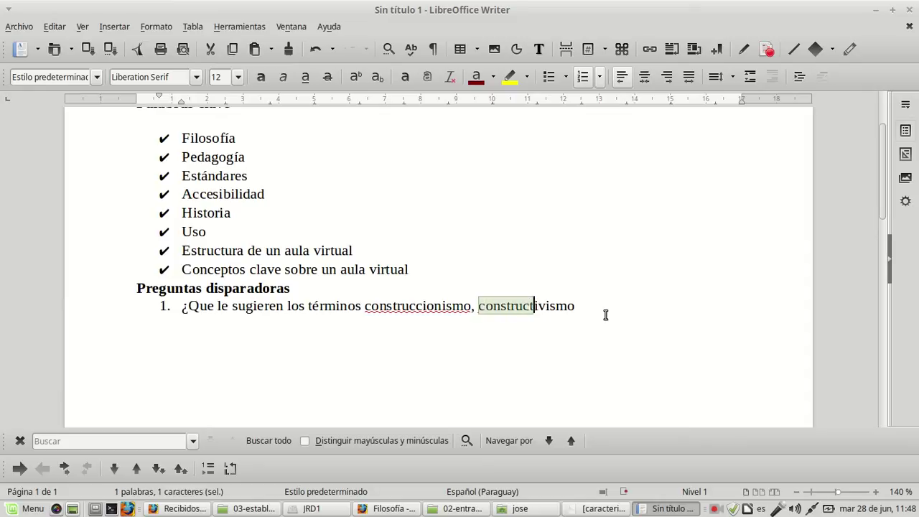
pyautogui.hotkey('shift', 'Right')
pyautogui.hotkey('shift', 'Right')
pyautogui.hotkey('shift', 'Right')
pyautogui.hotkey('ctrl', 'c')
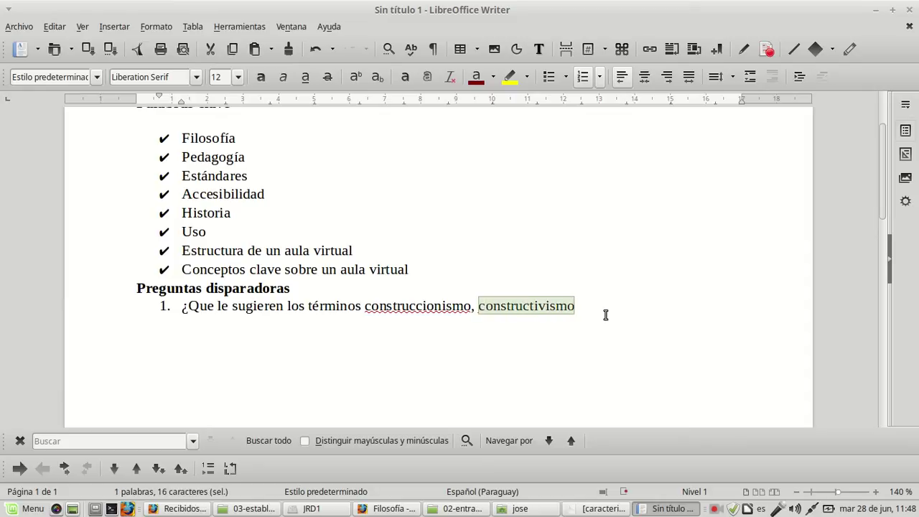
pyautogui.press('Right')
pyautogui.press('BackSpace')
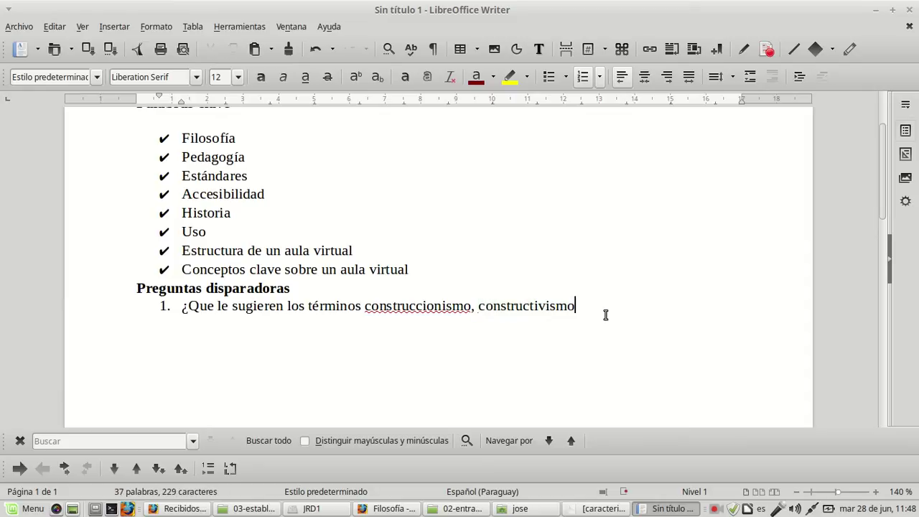
pyautogui.write('y')
pyautogui.hotkey('ctrl', 'v')
pyautogui.write('social?')
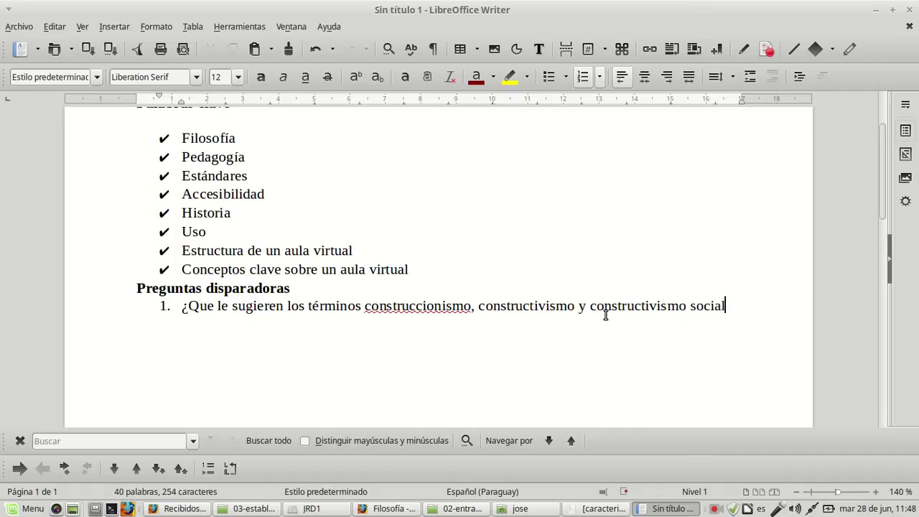
pyautogui.press('Left')
pyautogui.press('Left')
pyautogui.press('Left')
pyautogui.press('Left')
pyautogui.press('Left')
pyautogui.press('Left')
pyautogui.press('Left')
pyautogui.press('Left')
pyautogui.press('Left')
pyautogui.press('Left')
pyautogui.press('Left')
pyautogui.press('Left')
pyautogui.press('Left')
pyautogui.press('Left')
pyautogui.press('Left')
pyautogui.press('Left')
pyautogui.press('Left')
pyautogui.press('Left')
pyautogui.press('Left')
pyautogui.press('Left')
pyautogui.press('Left')
pyautogui.press('Left')
pyautogui.press('Left')
pyautogui.press('Left')
pyautogui.press('Left')
pyautogui.press('Left')
pyautogui.scroll(3, 605, 316)
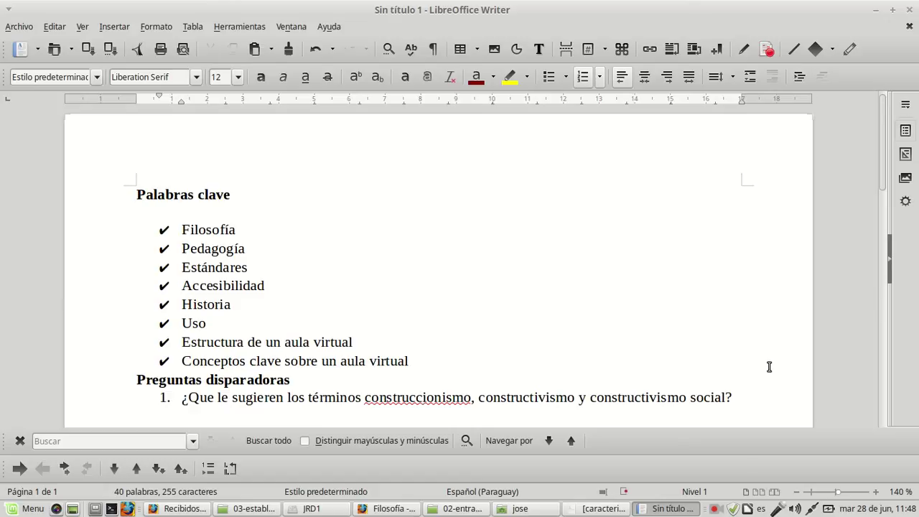
pyautogui.click(746, 394)
# Switch to Firefox and close only the Filosofía tab, keeping the Moodle para administradores course tab open.
pyautogui.click(428, 508)
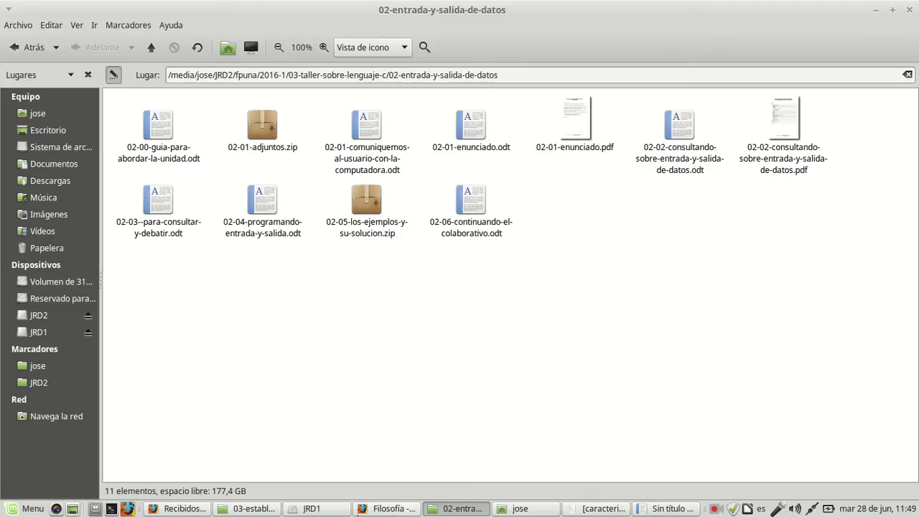
pyautogui.click(399, 508)
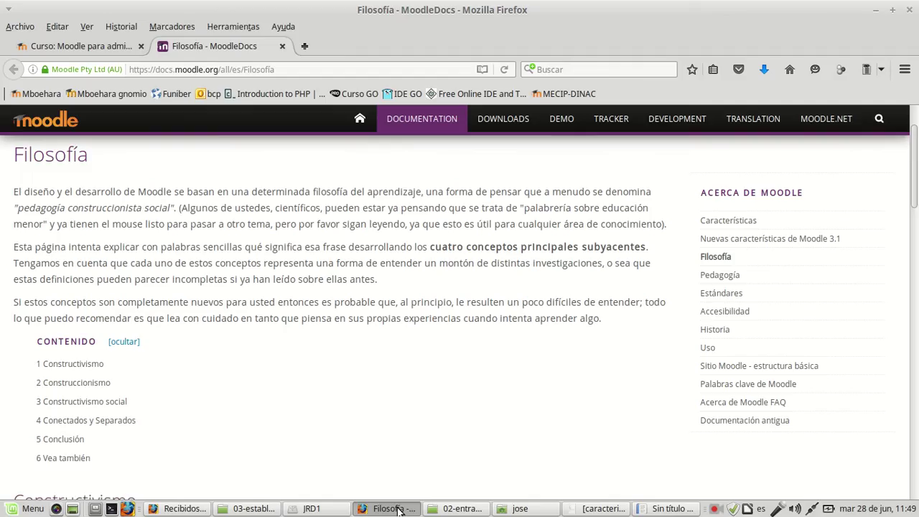
pyautogui.click(909, 9)
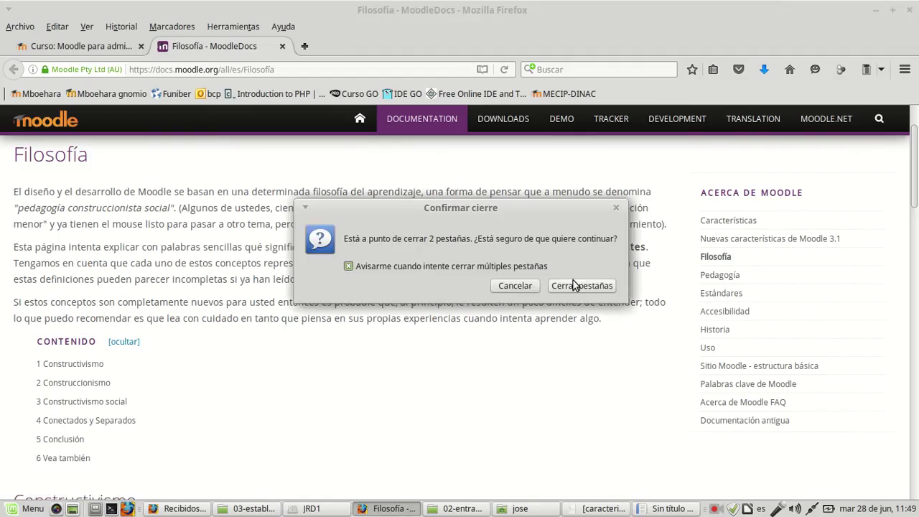
pyautogui.click(512, 286)
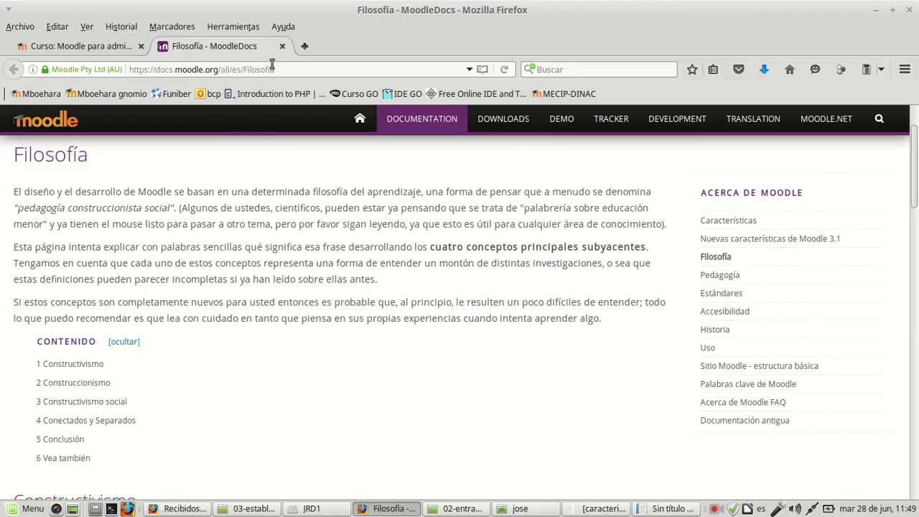
pyautogui.click(282, 46)
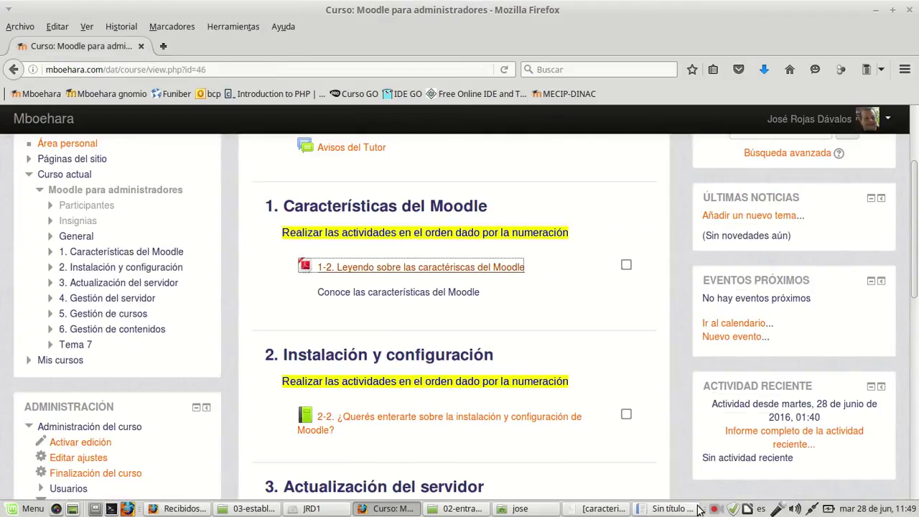
# Open the Pedagogía link from caracteriscas.pdf, examine the MoodleDocs page's contents in Firefox, and return to Writer.
pyautogui.click(607, 510)
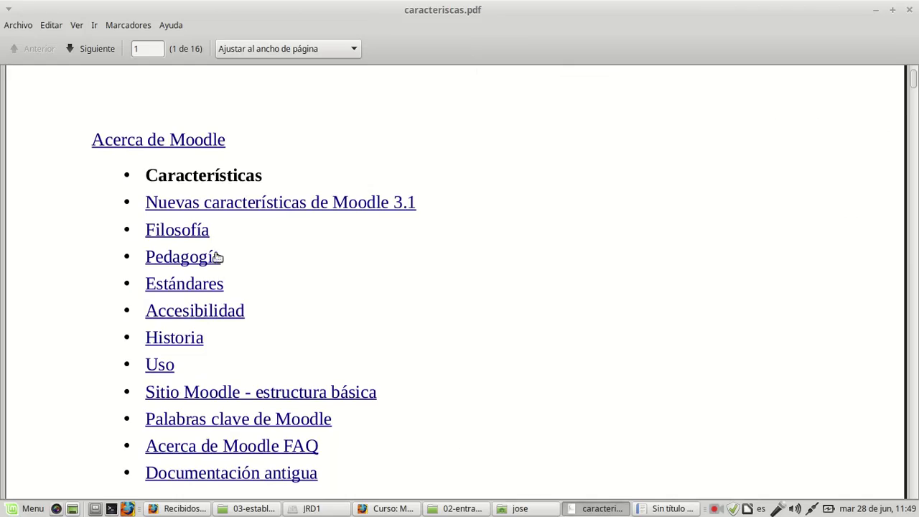
pyautogui.click(177, 255)
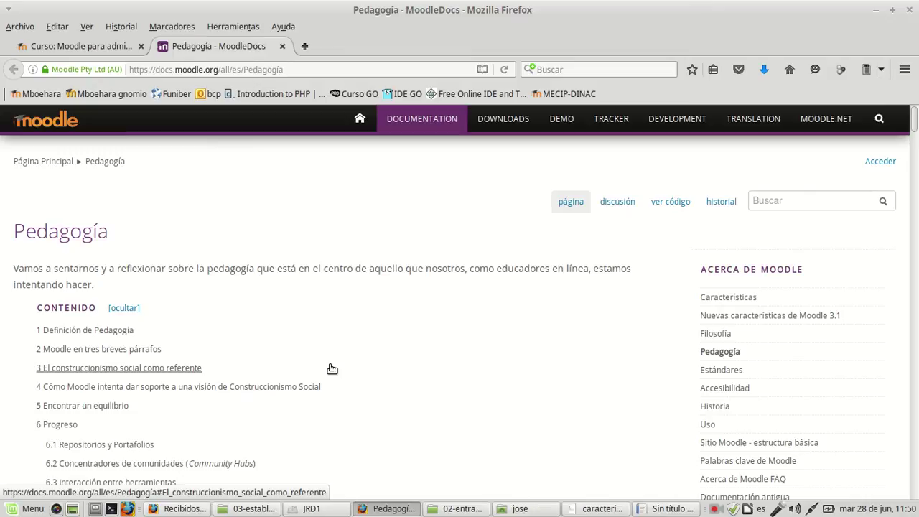
pyautogui.click(648, 508)
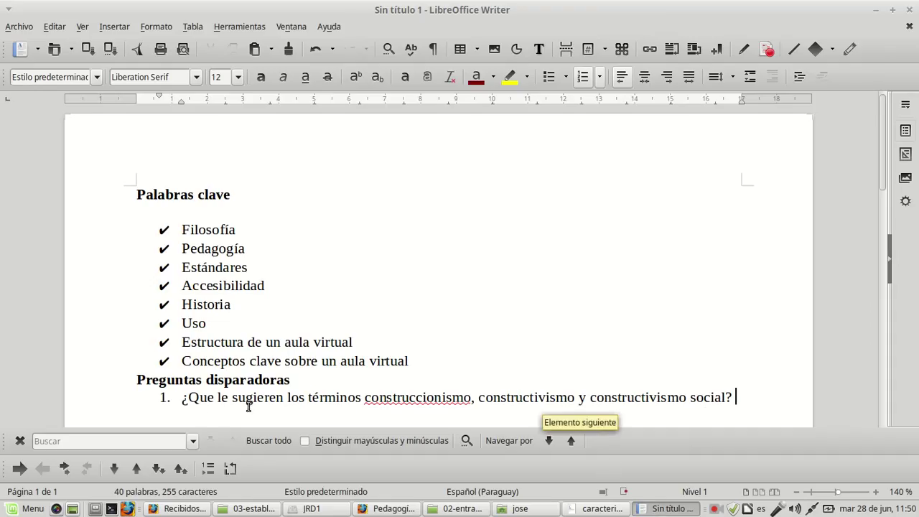
# Insert "Pedagogía," before "construccionismo" in the first question and switch back to caracteriscas.pdf.
pyautogui.click(298, 402)
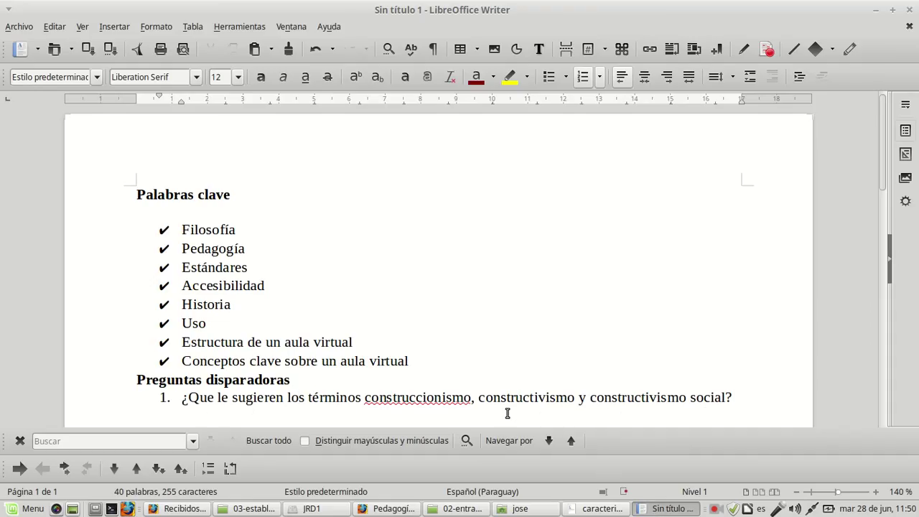
pyautogui.press('Right')
pyautogui.press('Right')
pyautogui.press('Right')
pyautogui.press('Right')
pyautogui.press('Right')
pyautogui.press('Right')
pyautogui.press('Right')
pyautogui.press('Right')
pyautogui.press('Right')
pyautogui.press('Right')
pyautogui.press('Right')
pyautogui.write('Pe')
pyautogui.write('ad')
pyautogui.press('BackSpace')
pyautogui.press('BackSpace')
pyautogui.write('ga')
pyautogui.press('BackSpace')
pyautogui.press('BackSpace')
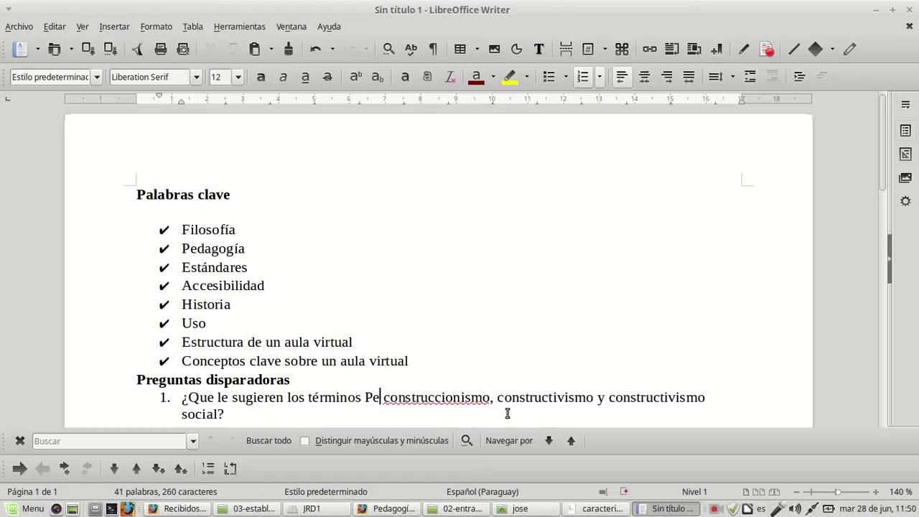
pyautogui.write('dagog')
pyautogui.write('i')
pyautogui.press('BackSpace')
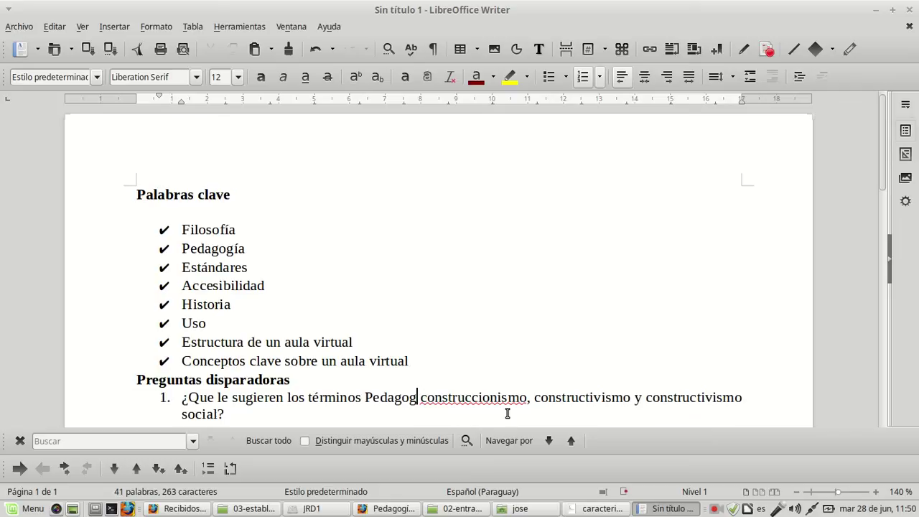
pyautogui.write('ía,')
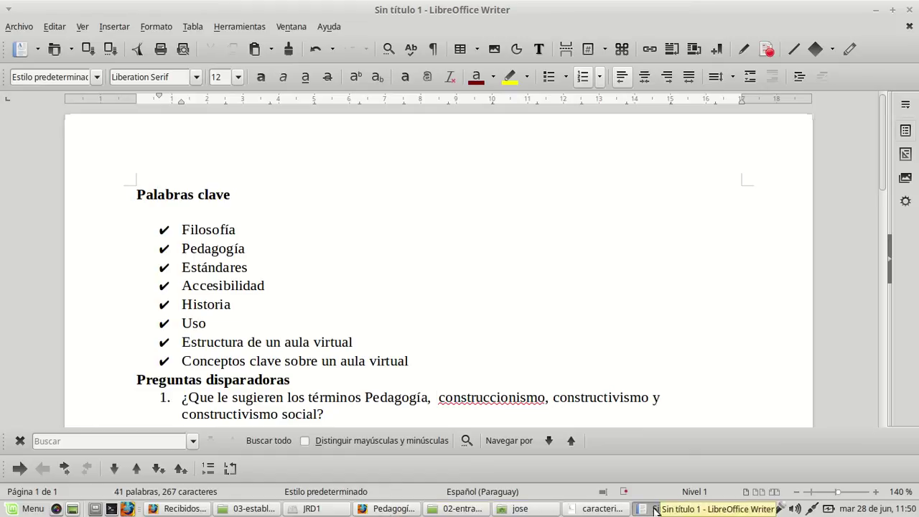
pyautogui.click(619, 510)
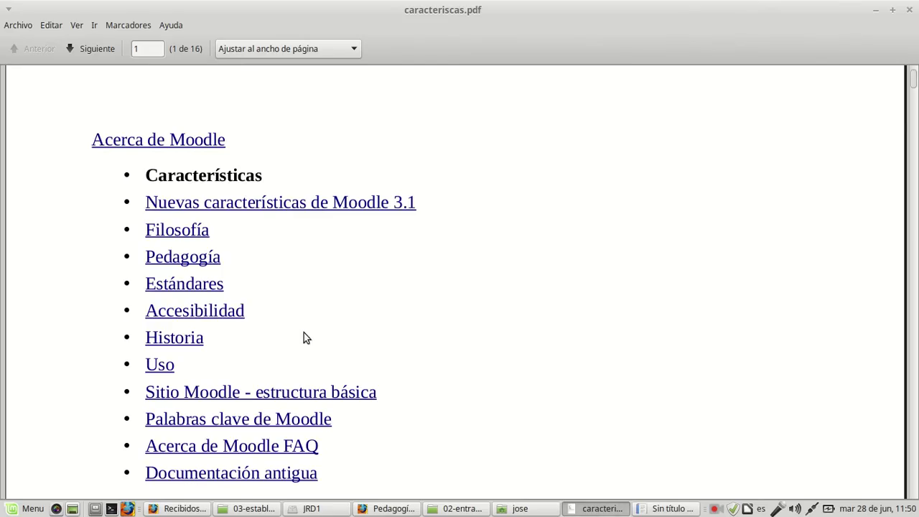
# Open the Estándares link from caracteriscas.pdf and examine the numbered standards through the Moodle y la Interoperabilidad section in Firefox.
pyautogui.click(191, 287)
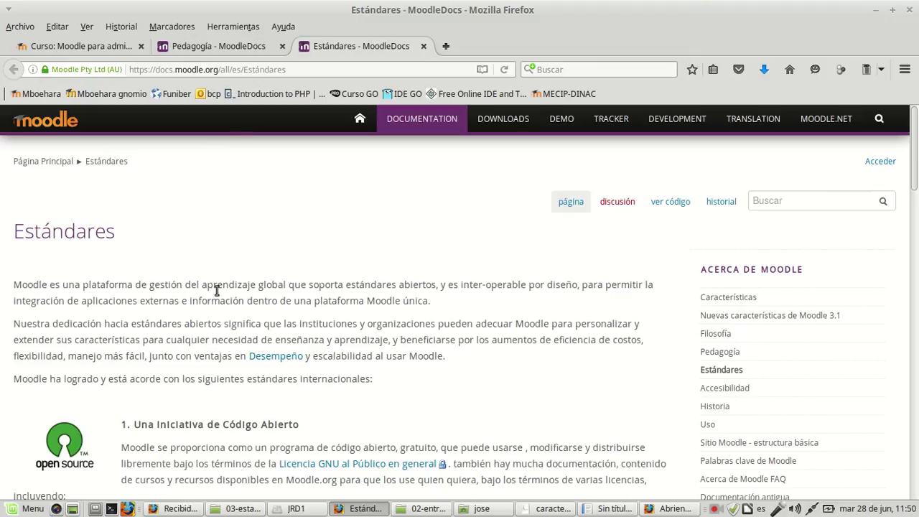
pyautogui.scroll(-5, 216, 291)
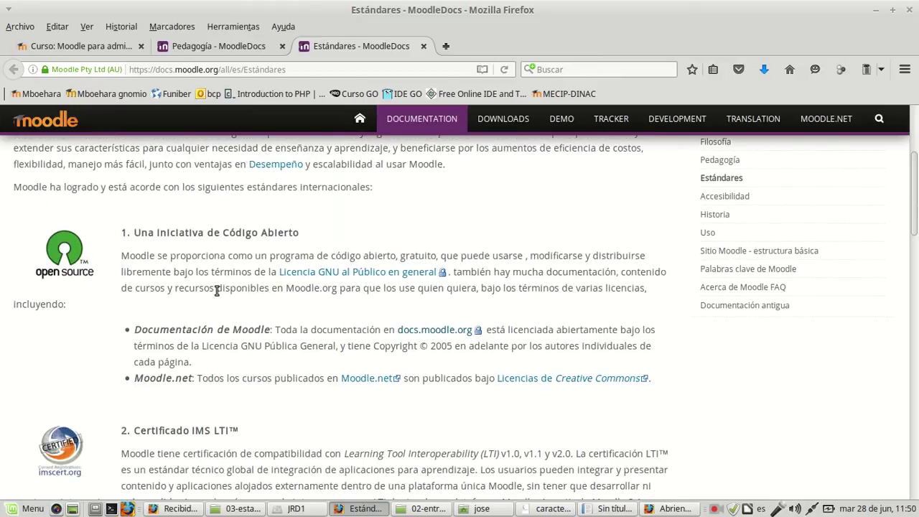
pyautogui.scroll(-5, 216, 291)
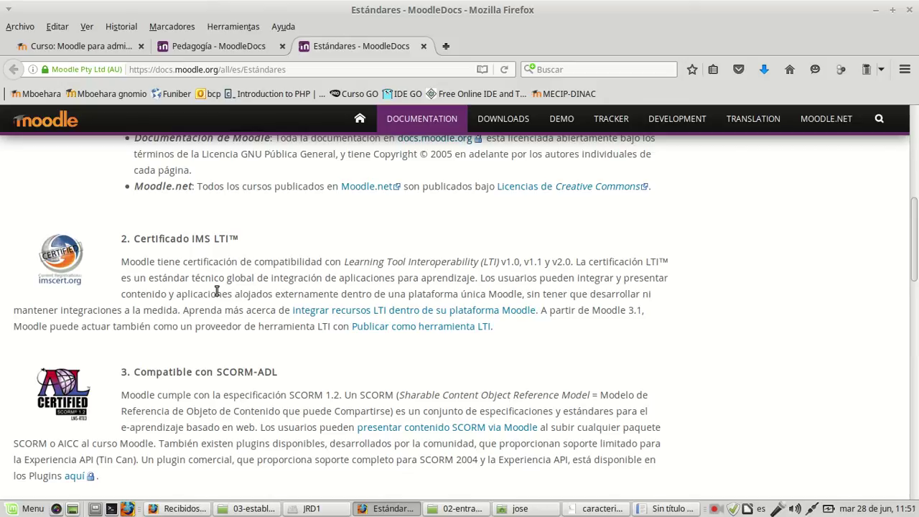
pyautogui.scroll(-2, 216, 291)
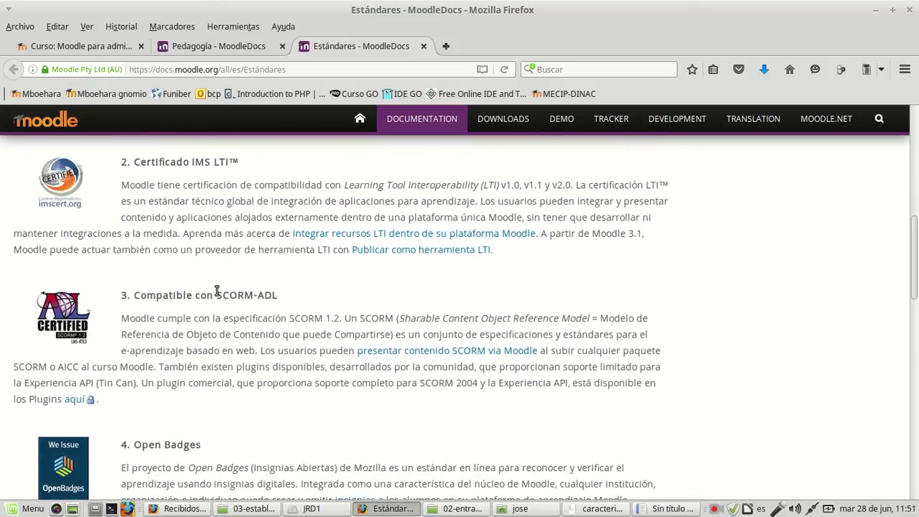
pyautogui.scroll(-3, 216, 290)
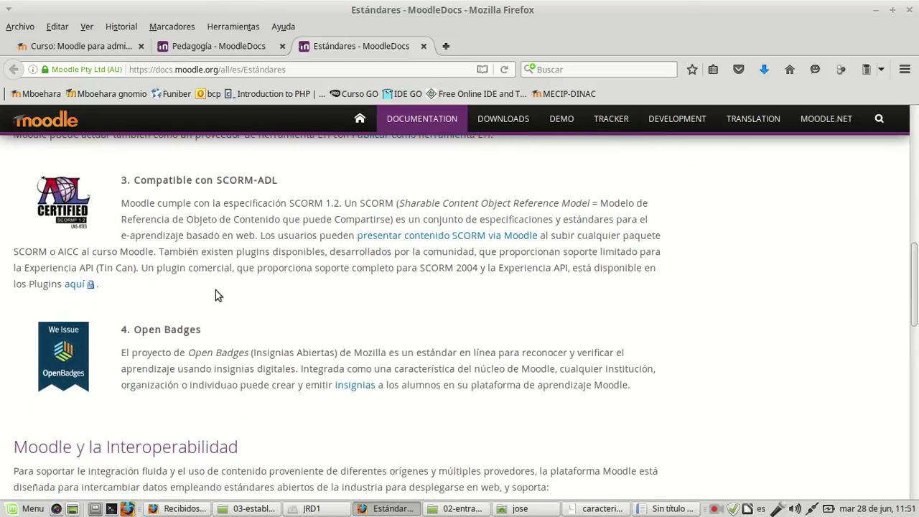
pyautogui.scroll(-1, 218, 295)
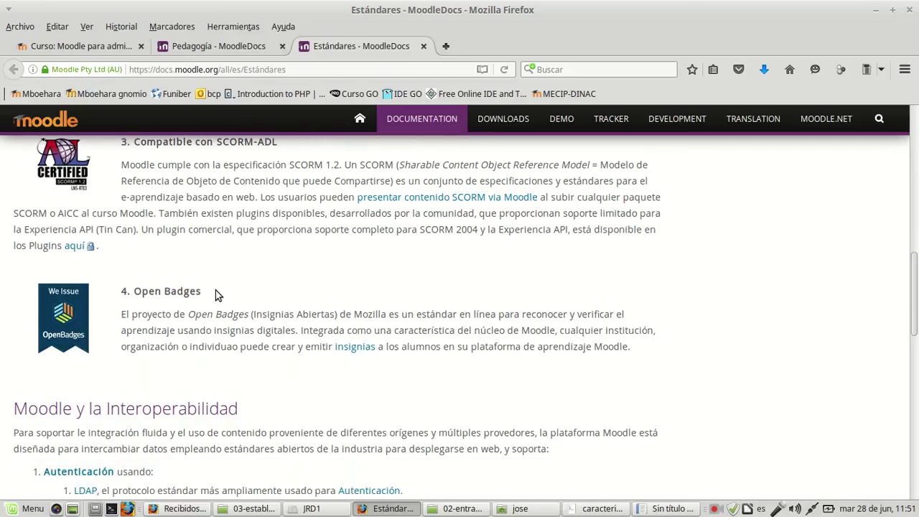
pyautogui.scroll(-3, 218, 294)
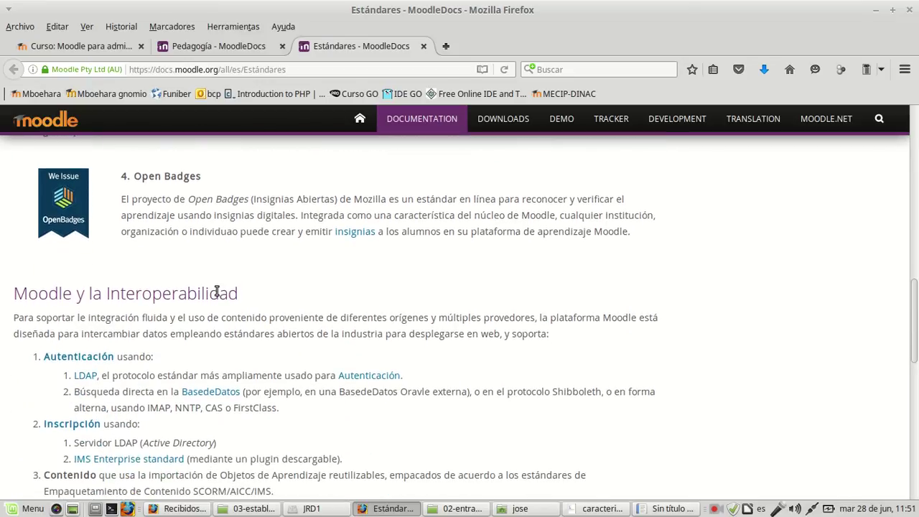
pyautogui.scroll(-1, 216, 291)
pyautogui.scroll(-4, 216, 290)
pyautogui.scroll(4, 217, 290)
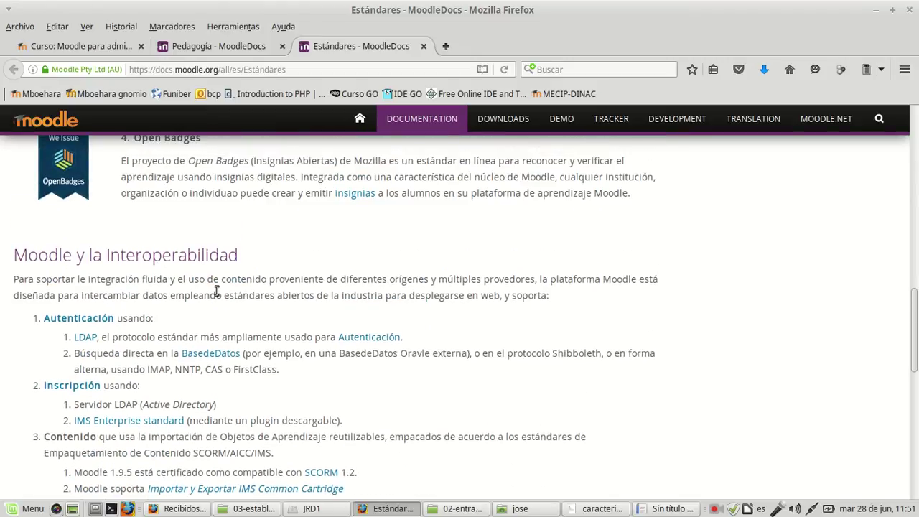
pyautogui.scroll(-1, 216, 291)
pyautogui.scroll(2, 216, 290)
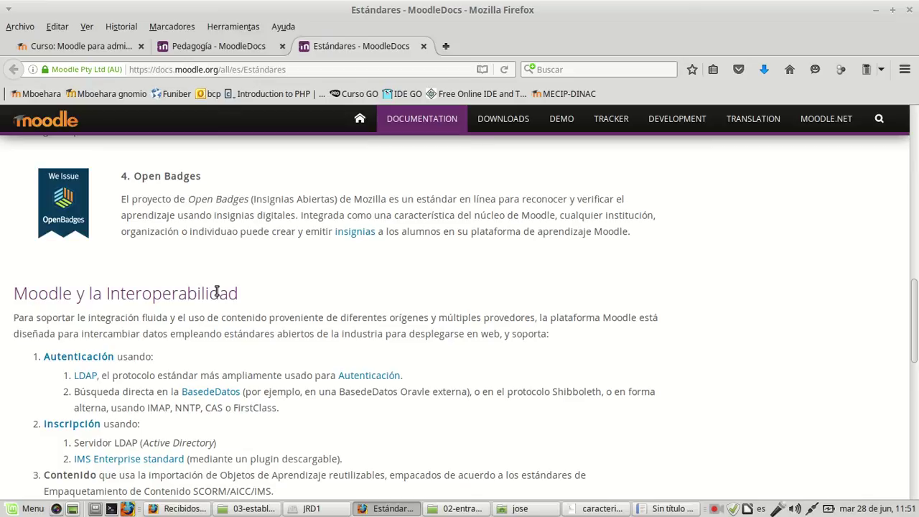
pyautogui.scroll(-3, 216, 291)
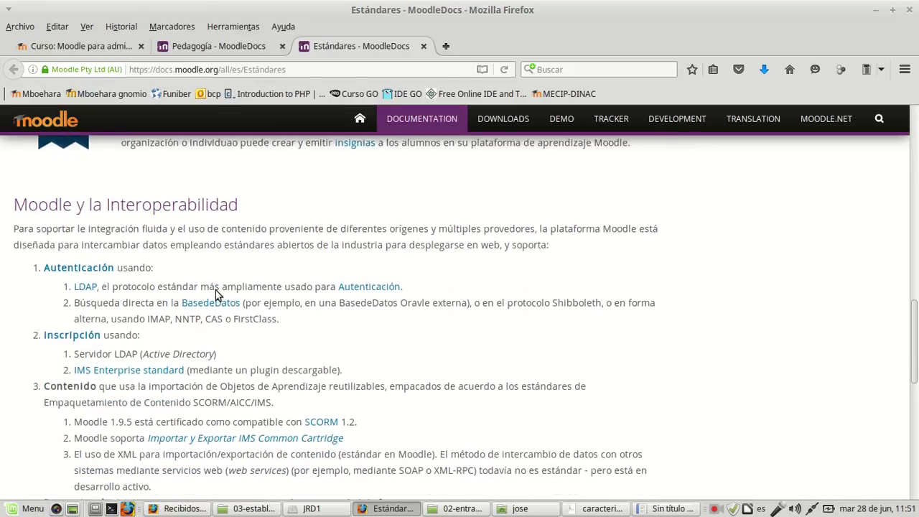
pyautogui.scroll(-1, 216, 291)
# Review the Estándares page again, covering its introduction, the code and certification sections, and the interoperability list.
pyautogui.scroll(6, 216, 291)
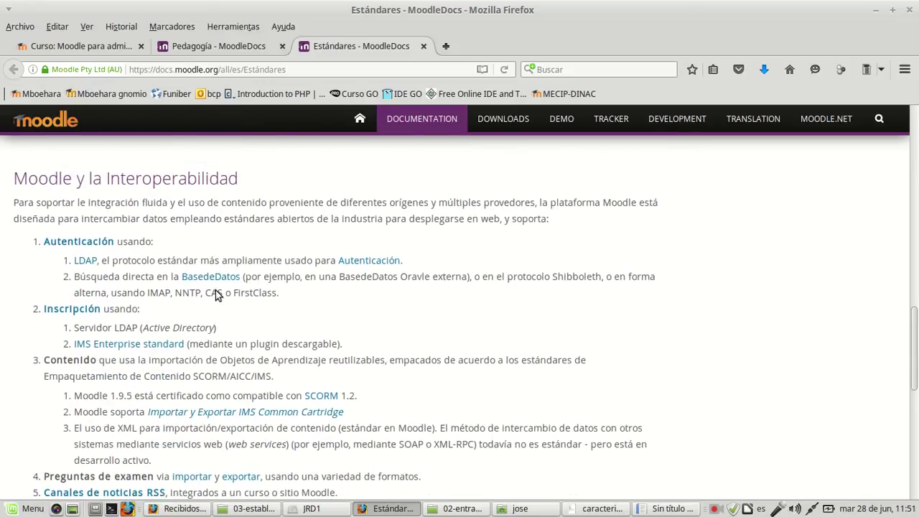
pyautogui.scroll(7, 216, 291)
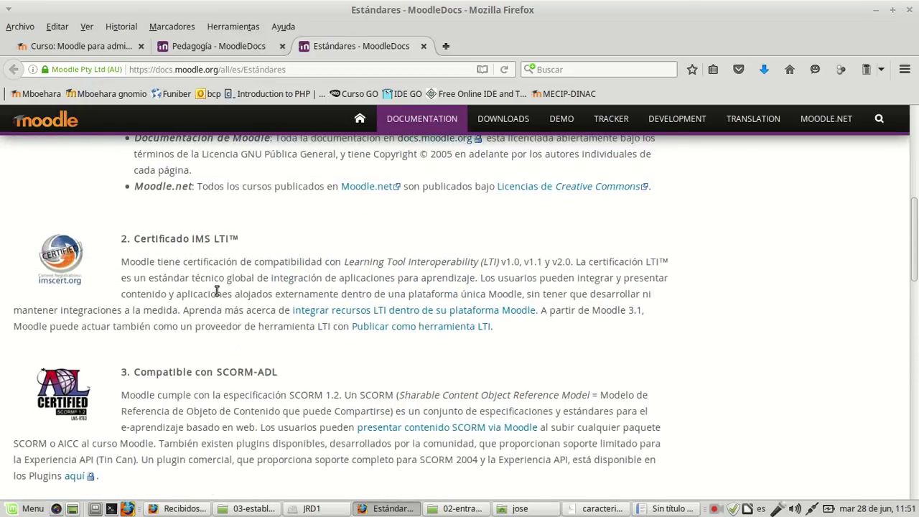
pyautogui.scroll(8, 216, 291)
pyautogui.scroll(2, 217, 295)
pyautogui.scroll(-6, 217, 290)
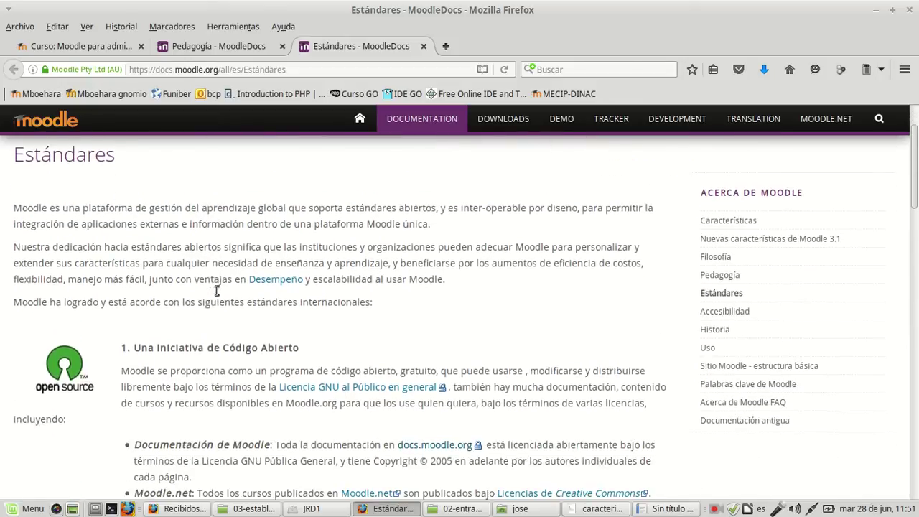
pyautogui.scroll(-4, 217, 291)
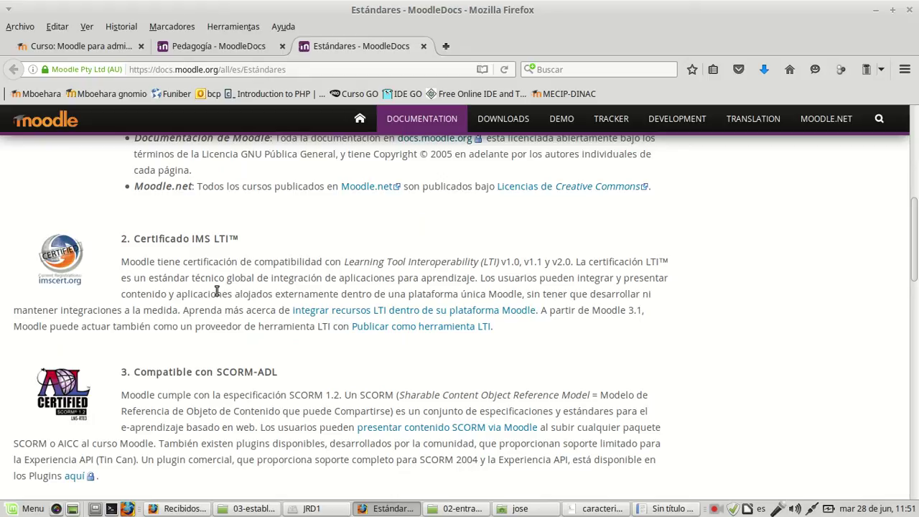
pyautogui.scroll(-9, 217, 291)
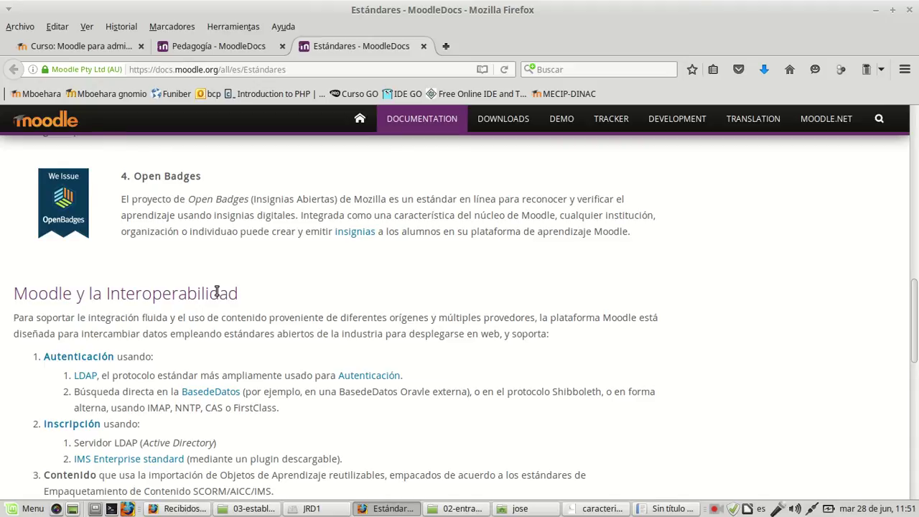
pyautogui.scroll(-4, 217, 291)
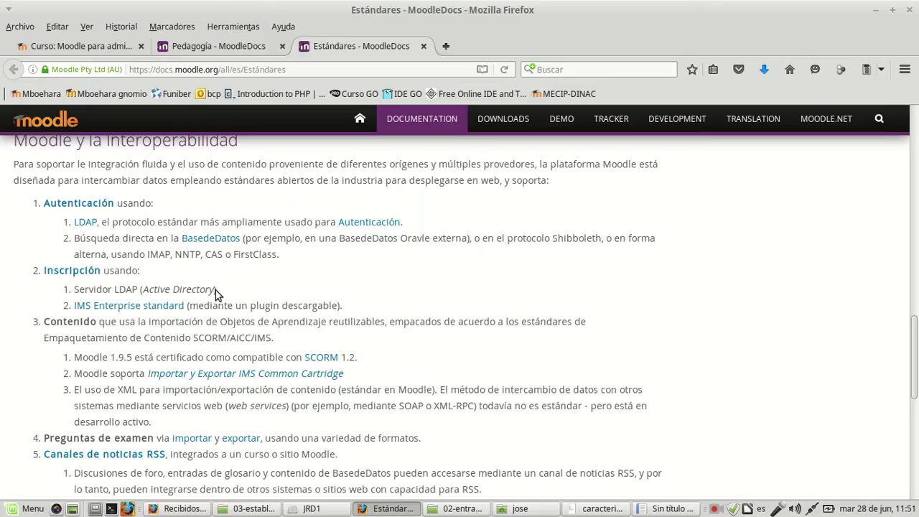
pyautogui.scroll(-3, 216, 290)
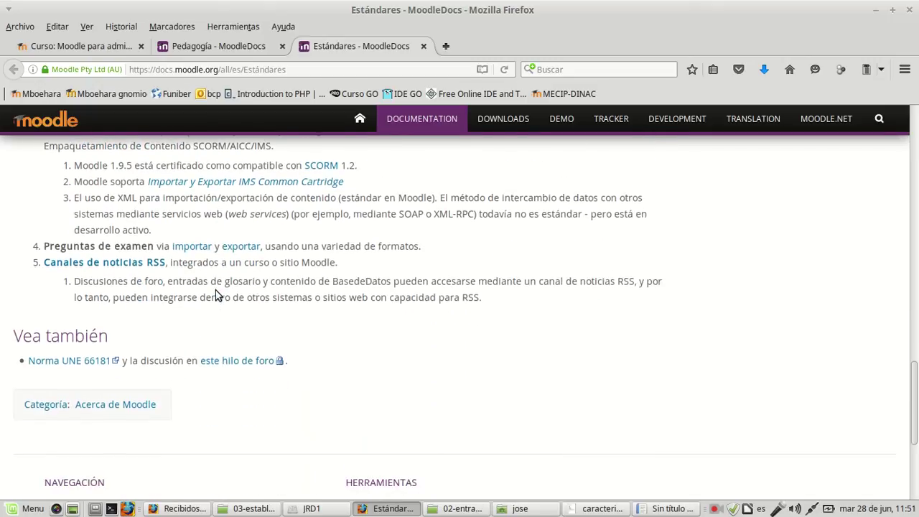
pyautogui.scroll(14, 215, 290)
pyautogui.scroll(-5, 215, 290)
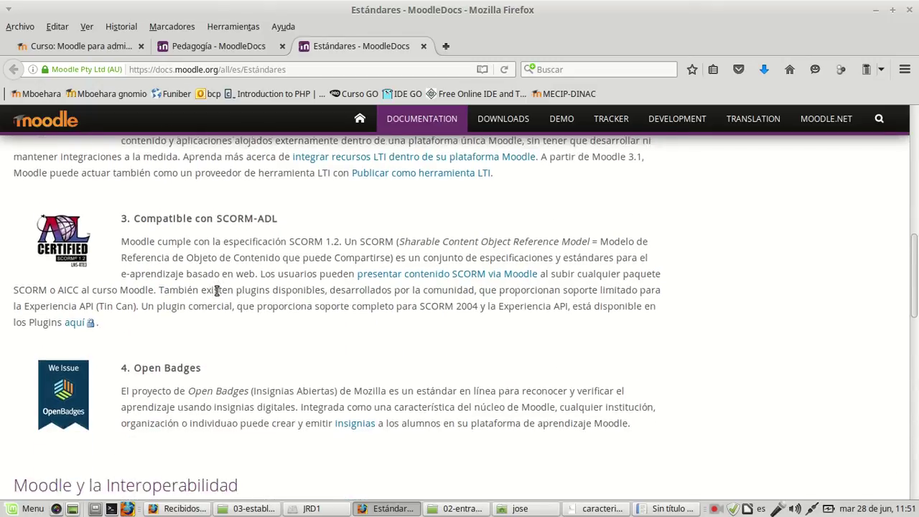
pyautogui.scroll(-2, 217, 291)
pyautogui.scroll(8, 216, 294)
pyautogui.scroll(11, 216, 290)
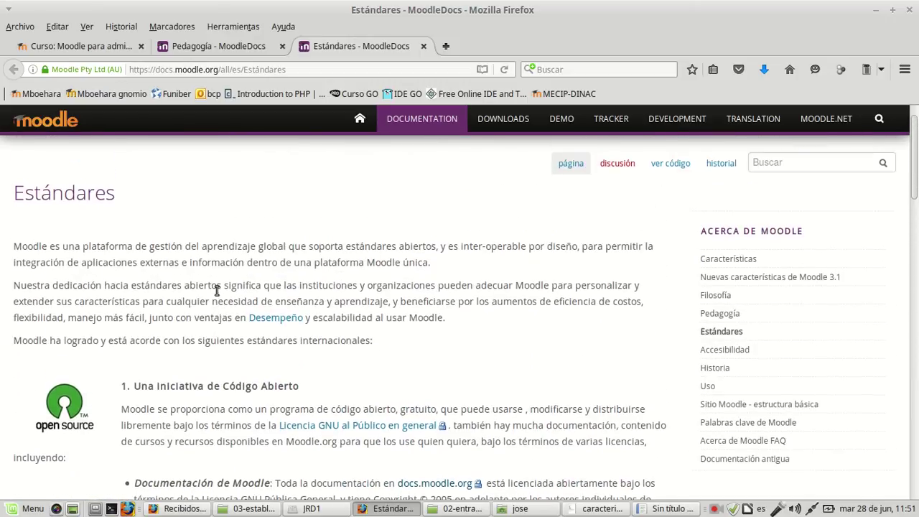
pyautogui.scroll(-2, 215, 290)
pyautogui.scroll(-1, 215, 291)
pyautogui.scroll(2, 216, 290)
pyautogui.scroll(3, 216, 290)
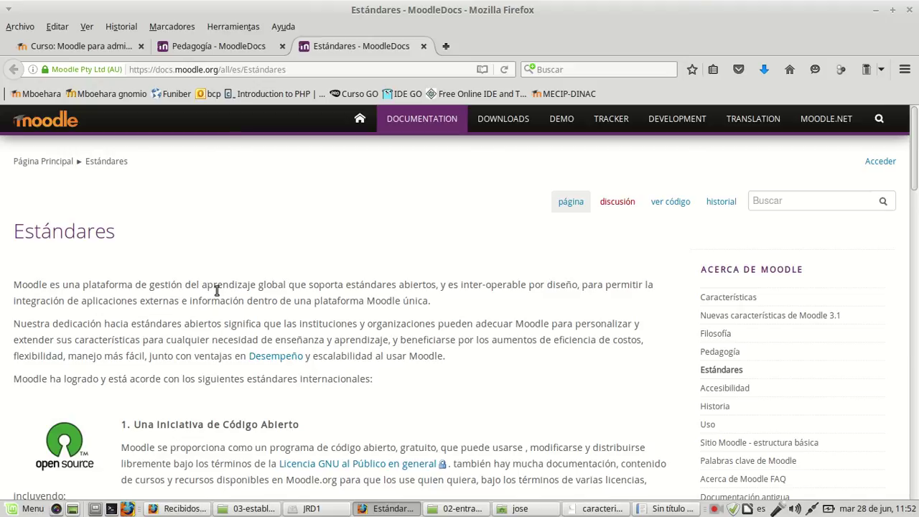
pyautogui.scroll(-1, 216, 290)
pyautogui.scroll(-7, 216, 290)
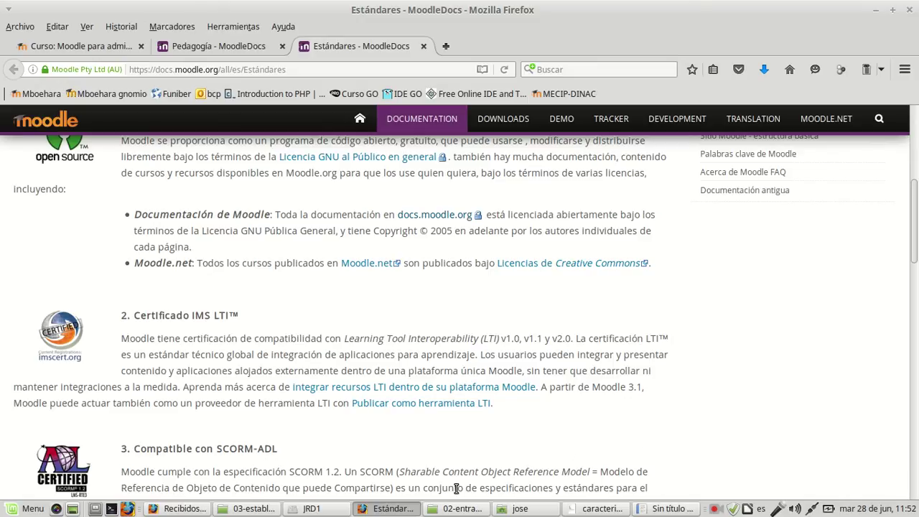
# Return to the Writer document and start a second numbered question reading "¿Que sabe de código abierto".
pyautogui.click(660, 510)
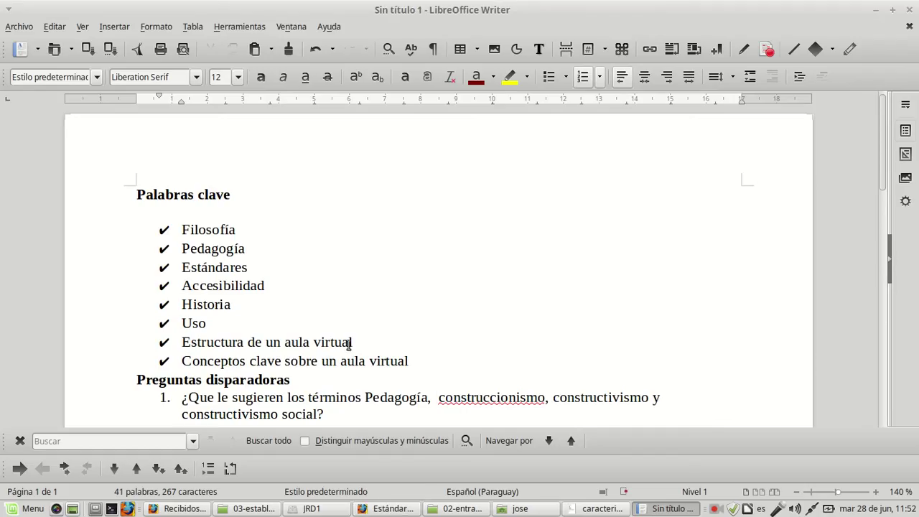
pyautogui.click(356, 415)
pyautogui.press('Return')
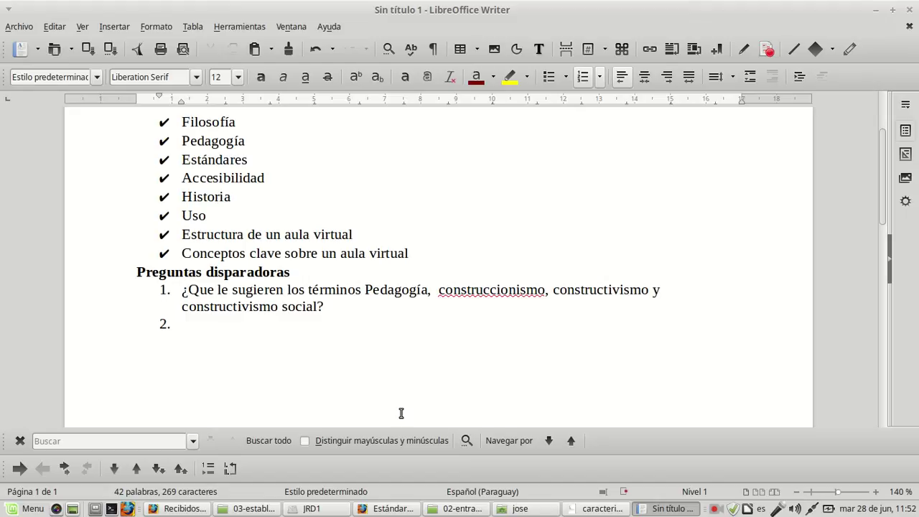
pyautogui.write("'")
pyautogui.press('BackSpace')
pyautogui.write('¿Que san')
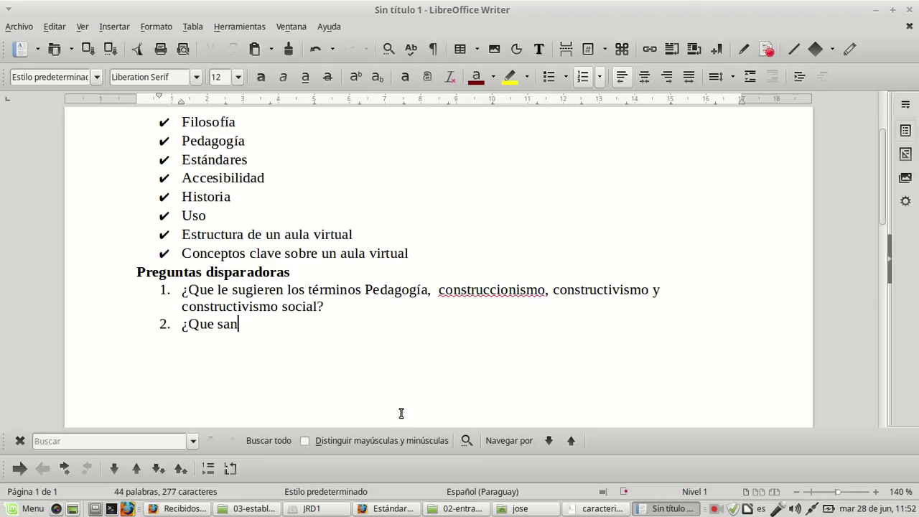
pyautogui.press('BackSpace')
pyautogui.write('be de In')
pyautogui.press('BackSpace')
pyautogui.press('BackSpace')
pyautogui.write('códi')
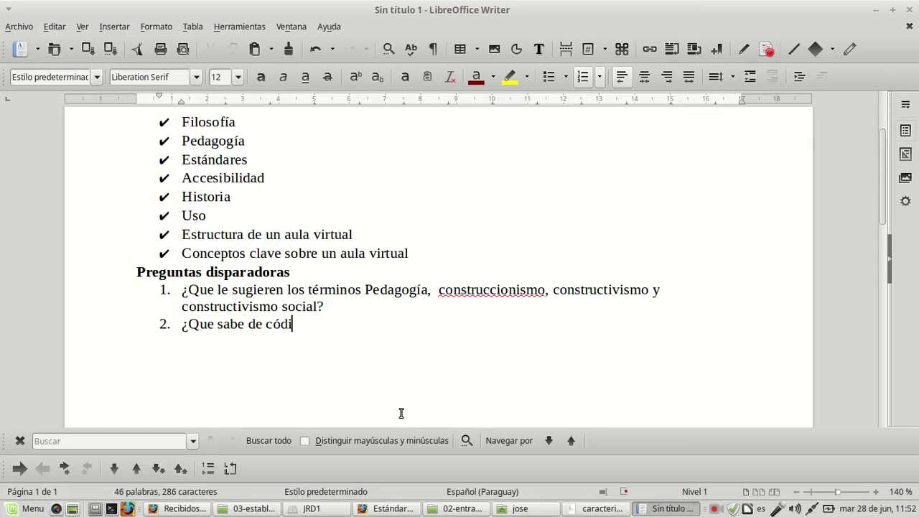
pyautogui.write('go abioer')
pyautogui.press('BackSpace')
pyautogui.press('BackSpace')
pyautogui.press('BackSpace')
pyautogui.write('erto')
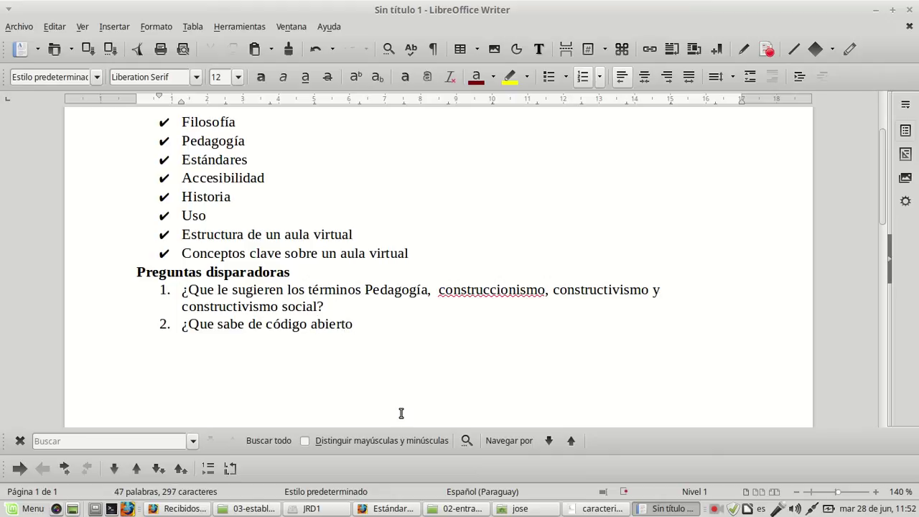
# Complete the second question with "e interoperabilidad?" and check the spelling suggestions for "interoperabilidad" without applying any.
pyautogui.write(' e interoperabilidad')
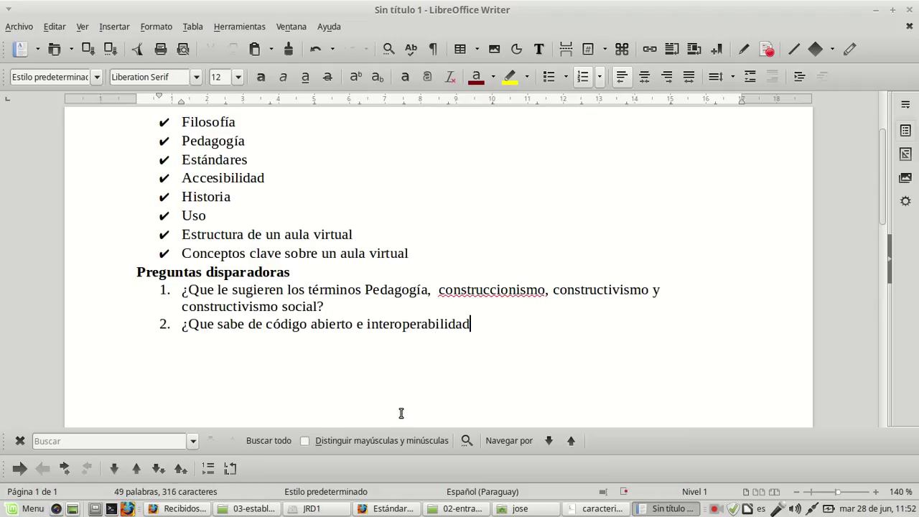
pyautogui.write('?')
pyautogui.scroll(1, 401, 413)
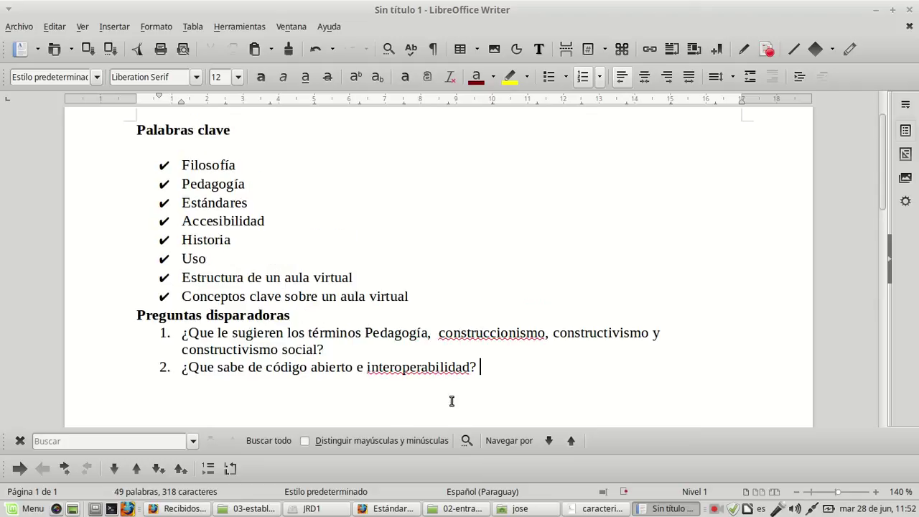
pyautogui.rightClick(407, 369)
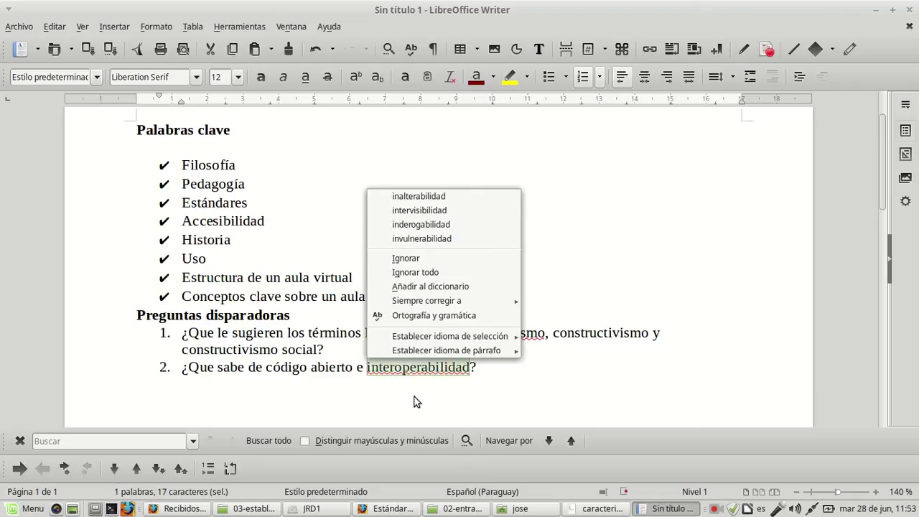
pyautogui.click(495, 372)
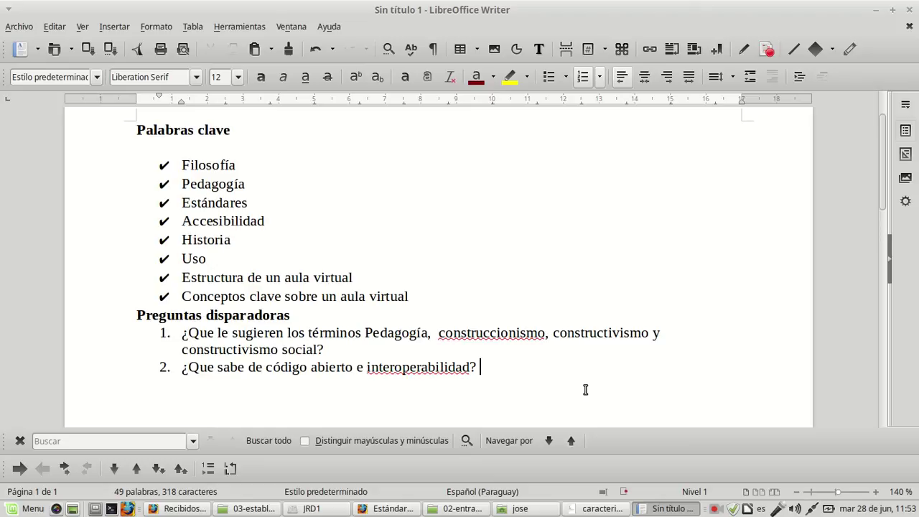
# Start a third numbered question reading "¿Que noción tiene sobre accesibilidad de recursos".
pyautogui.press('Return')
pyautogui.write('¿Qu')
pyautogui.press('BackSpace')
pyautogui.press('BackSpace')
pyautogui.press('BackSpace')
pyautogui.write('ue o')
pyautogui.press('BackSpace')
pyautogui.write('noció')
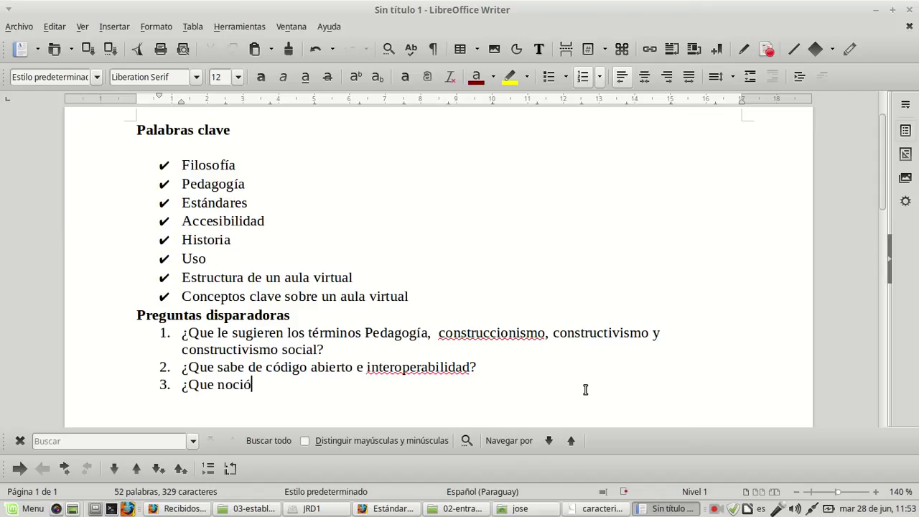
pyautogui.write('n tiene s')
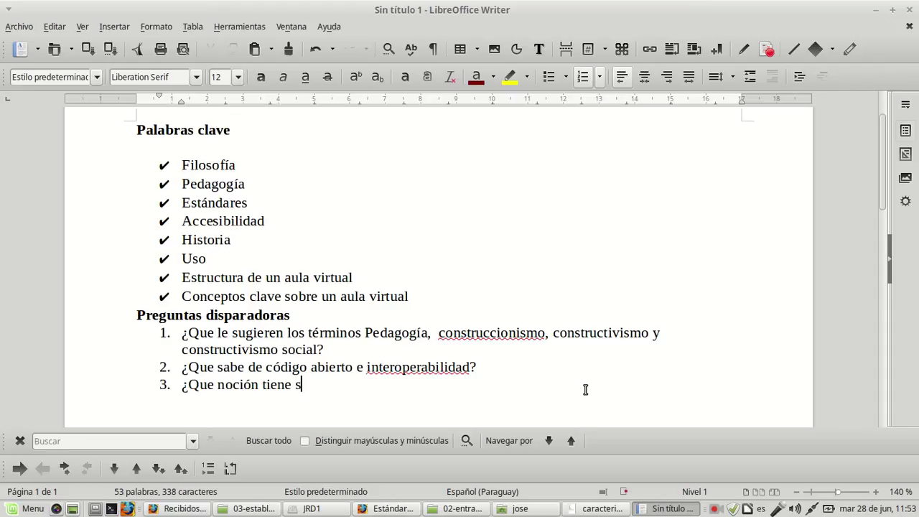
pyautogui.write('obre acce')
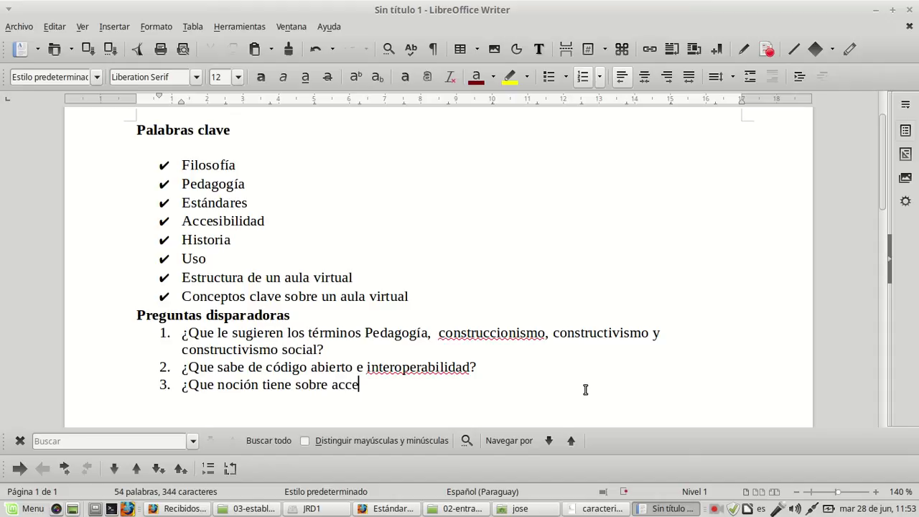
pyautogui.write('sibilida de')
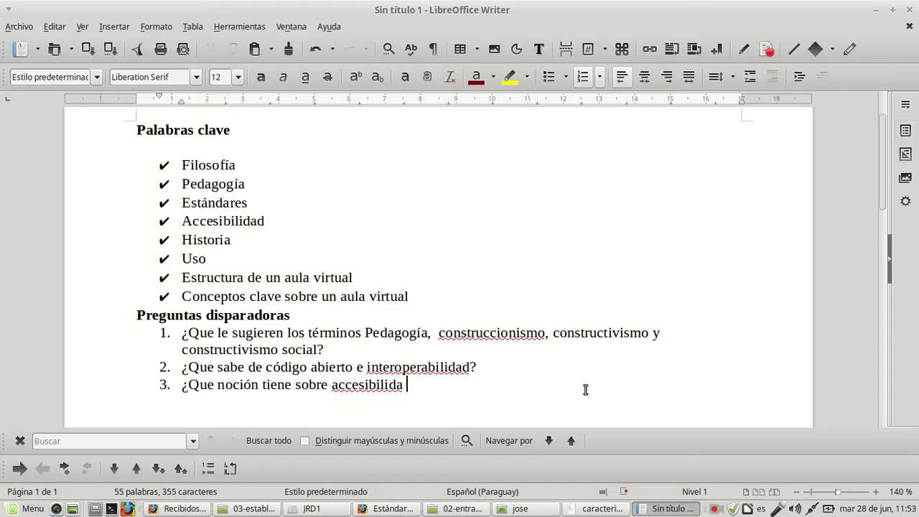
pyautogui.press('BackSpace')
pyautogui.press('BackSpace')
pyautogui.press('BackSpace')
pyautogui.write('d de recursos')
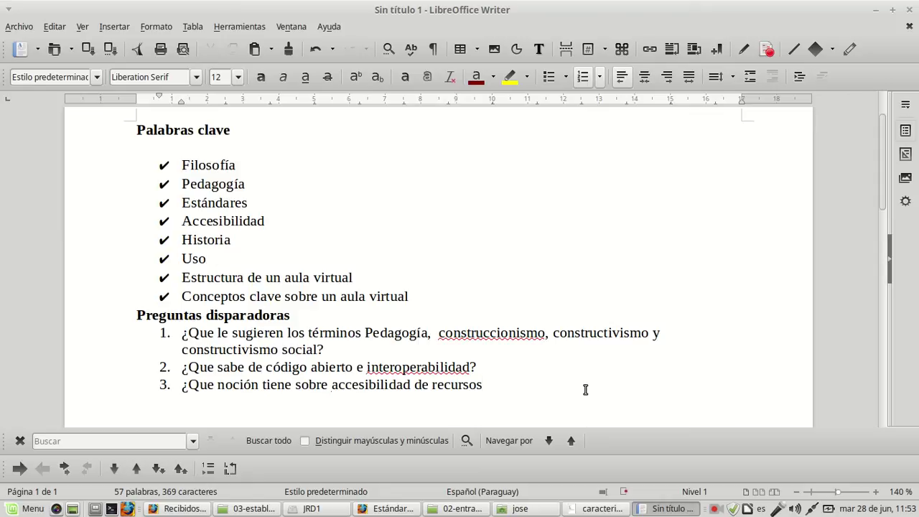
# Replace "accesibilidad de recursos" in the third question with "recursos educativos sobre".
pyautogui.write(' eeh')
pyautogui.press('BackSpace')
pyautogui.press('BackSpace')
pyautogui.write('dh')
pyautogui.press('BackSpace')
pyautogui.press('BackSpace')
pyautogui.press('BackSpace')
pyautogui.press('BackSpace')
pyautogui.press('BackSpace')
pyautogui.press('BackSpace')
pyautogui.press('BackSpace')
pyautogui.press('BackSpace')
pyautogui.press('BackSpace')
pyautogui.press('BackSpace')
pyautogui.press('BackSpace')
pyautogui.press('BackSpace')
pyautogui.press('BackSpace')
pyautogui.press('BackSpace')
pyautogui.press('BackSpace')
pyautogui.press('BackSpace')
pyautogui.press('BackSpace')
pyautogui.press('BackSpace')
pyautogui.press('BackSpace')
pyautogui.press('BackSpace')
pyautogui.press('BackSpace')
pyautogui.press('BackSpace')
pyautogui.press('BackSpace')
pyautogui.write('recur')
pyautogui.write('sos a')
pyautogui.write('dudat')
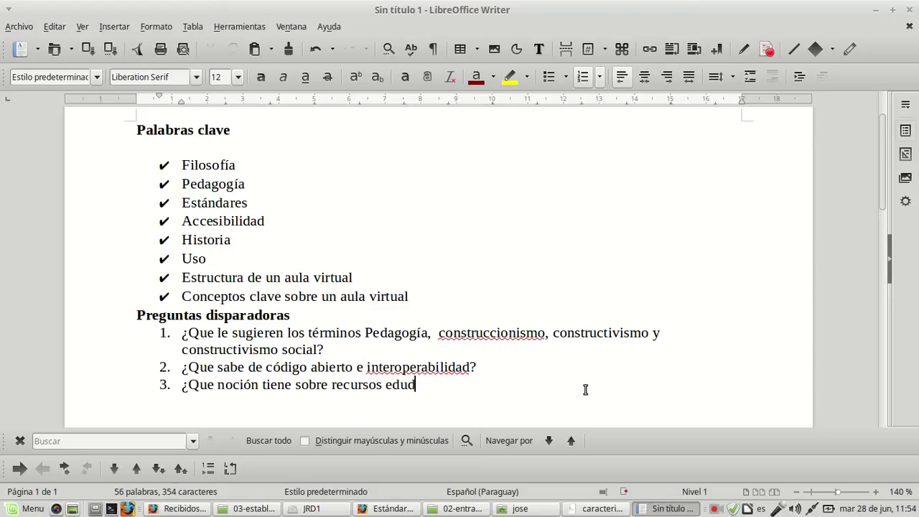
pyautogui.press('BackSpace')
pyautogui.press('BackSpace')
pyautogui.press('BackSpace')
pyautogui.write('cay')
pyautogui.press('BackSpace')
pyautogui.write('tibos')
pyautogui.press('BackSpace')
pyautogui.press('BackSpace')
pyautogui.press('BackSpace')
pyautogui.press('BackSpace')
pyautogui.write('ivos sobre')
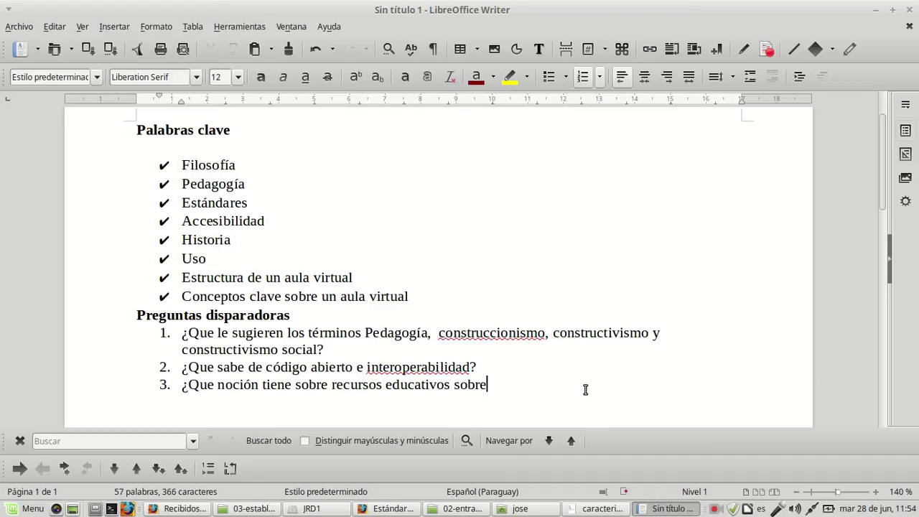
# Replace the final "sobre" in the third question with "accessibles".
pyautogui.press('BackSpace')
pyautogui.press('BackSpace')
pyautogui.press('BackSpace')
pyautogui.press('BackSpace')
pyautogui.press('BackSpace')
pyautogui.press('BackSpace')
pyautogui.write('e')
pyautogui.press('BackSpace')
pyautogui.write('acdes')
pyautogui.press('BackSpace')
pyautogui.press('BackSpace')
pyautogui.write('e')
pyautogui.press('BackSpace')
pyautogui.press('BackSpace')
pyautogui.write('ce')
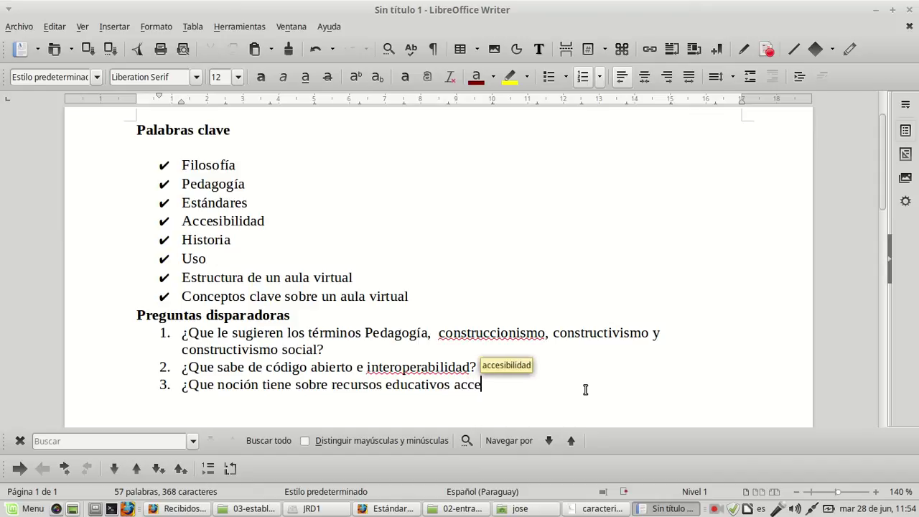
pyautogui.write('ssibles')
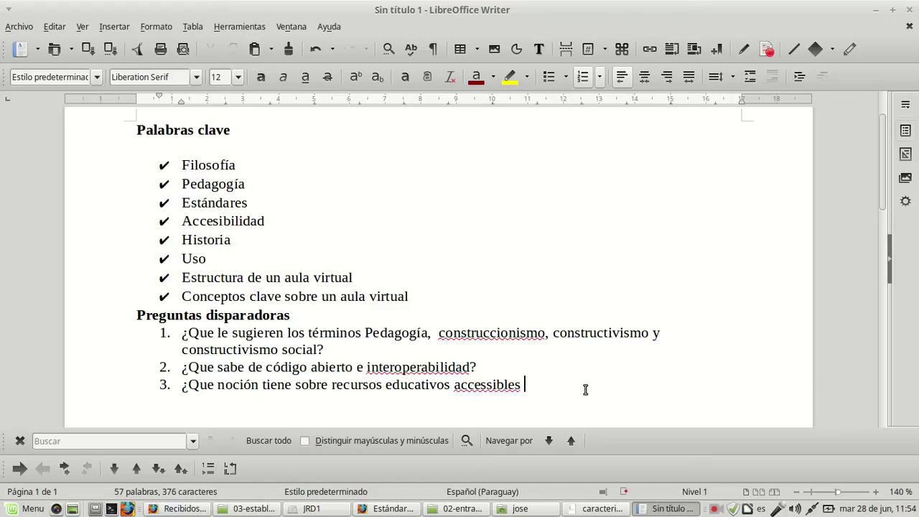
# Correct the spelling of "accessibles" to "accesibles" in the third question.
pyautogui.press('Left')
pyautogui.press('Left')
pyautogui.press('Left')
pyautogui.press('Left')
pyautogui.press('Left')
pyautogui.press('Left')
pyautogui.press('Left')
pyautogui.press('Left')
pyautogui.press('Left')
pyautogui.press('Delete')
pyautogui.press('Right')
pyautogui.press('Right')
pyautogui.write('c')
pyautogui.press('BackSpace')
# Replace "sobre" after "¿Que noción tiene" in the third question with "acerca de".
pyautogui.press('Left')
pyautogui.press('Left')
pyautogui.press('Left')
pyautogui.press('Left')
pyautogui.press('Left')
pyautogui.press('Left')
pyautogui.press('Left')
pyautogui.press('Left')
pyautogui.press('Left')
pyautogui.press('Left')
pyautogui.press('Left')
pyautogui.press('Left')
pyautogui.press('Left')
pyautogui.press('Left')
pyautogui.press('Left')
pyautogui.press('Left')
pyautogui.press('Left')
pyautogui.press('Left')
pyautogui.press('Left')
pyautogui.press('Left')
pyautogui.press('Left')
pyautogui.press('Left')
pyautogui.press('Left')
pyautogui.press('Left')
pyautogui.press('Left')
pyautogui.press('Left')
pyautogui.press('Left')
pyautogui.press('Left')
pyautogui.press('Left')
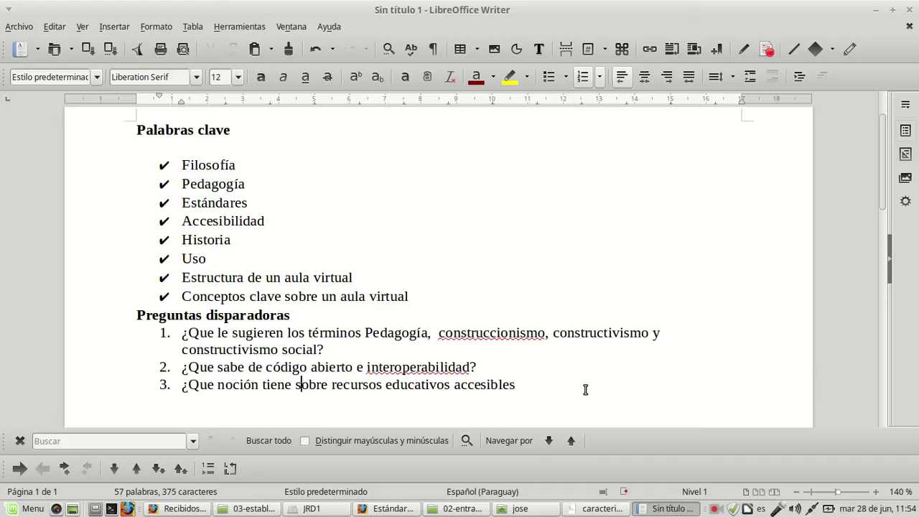
pyautogui.press('Left')
pyautogui.hotkey('shift', 'Right')
pyautogui.hotkey('shift', 'Right')
pyautogui.hotkey('shift', 'Right')
pyautogui.hotkey('shift', 'Right')
pyautogui.write('ace')
pyautogui.write('rca de')
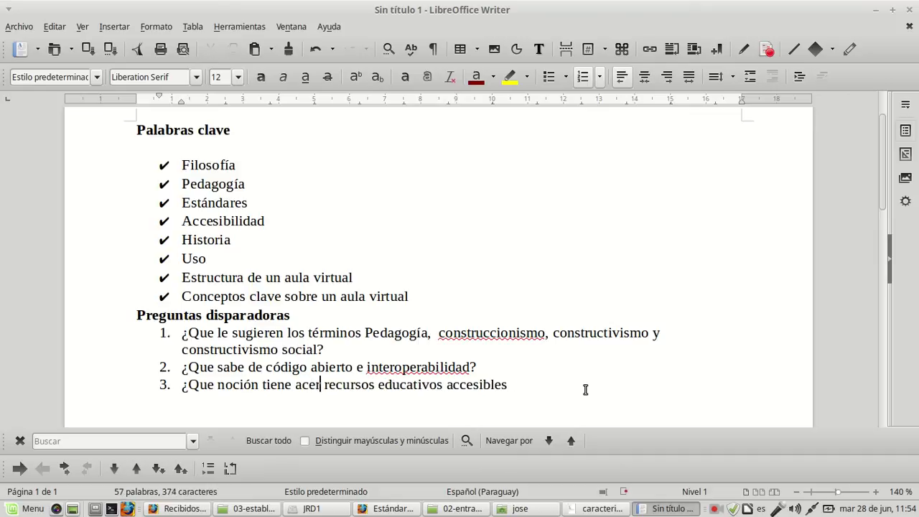
# Close the third question with a question mark after "accesibles".
pyautogui.press('Right')
pyautogui.press('Right')
pyautogui.press('Right')
pyautogui.press('Right')
pyautogui.press('Right')
pyautogui.press('Right')
pyautogui.press('Right')
pyautogui.press('Right')
pyautogui.press('Right')
pyautogui.press('Right')
pyautogui.press('Right')
pyautogui.press('Right')
pyautogui.press('Right')
pyautogui.press('Right')
pyautogui.press('Right')
pyautogui.press('Right')
pyautogui.press('Right')
pyautogui.press('Right')
pyautogui.press('Right')
pyautogui.press('Right')
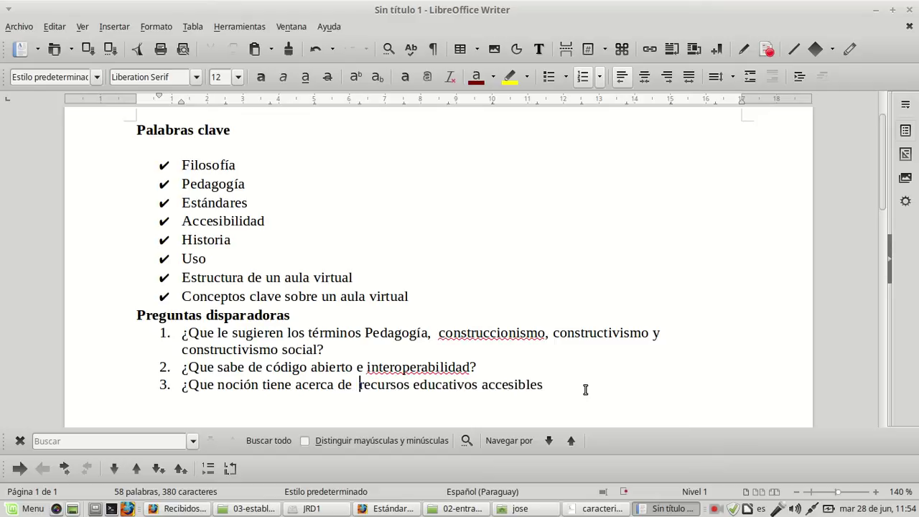
pyautogui.press('Right')
pyautogui.press('Right')
pyautogui.press('Right')
pyautogui.press('Right')
pyautogui.press('Right')
pyautogui.press('Right')
pyautogui.press('Right')
pyautogui.press('Right')
pyautogui.press('Right')
pyautogui.write('? ')
pyautogui.write('¿')
pyautogui.write('E')
pyautogui.press('BackSpace')
pyautogui.write('Las')
pyautogui.press('BackSpace')
pyautogui.press('BackSpace')
pyautogui.write('os im')
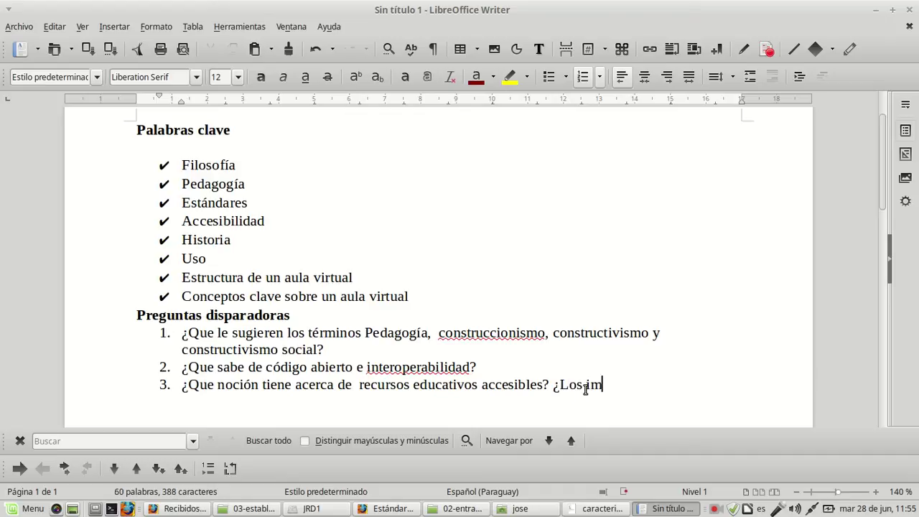
pyautogui.write('plementa en su pr')
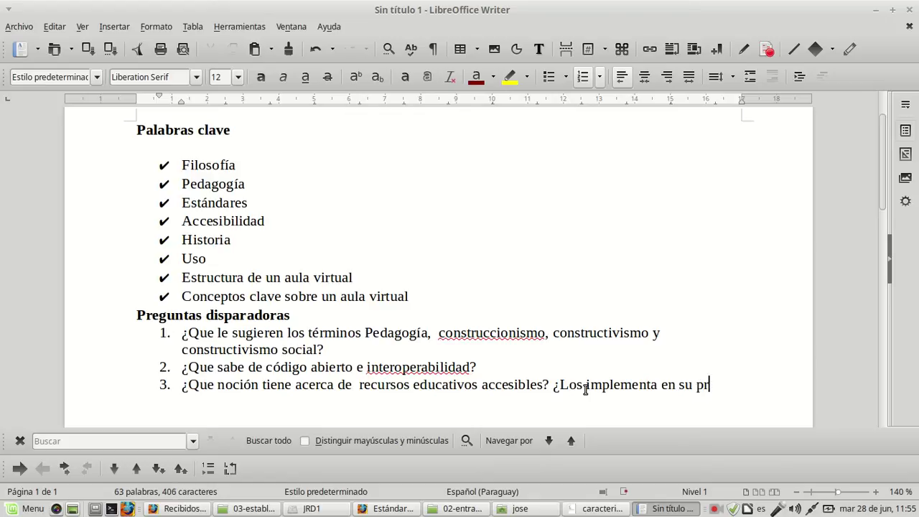
pyautogui.write('áctica')
pyautogui.press('BackSpace')
pyautogui.press('BackSpace')
pyautogui.write('ic')
pyautogui.press('BackSpace')
pyautogui.press('BackSpace')
pyautogui.press('BackSpace')
pyautogui.press('BackSpace')
pyautogui.press('BackSpace')
pyautogui.press('BackSpace')
pyautogui.press('BackSpace')
pyautogui.press('BackSpace')
pyautogui.press('BackSpace')
pyautogui.press('BackSpace')
pyautogui.press('BackSpace')
pyautogui.press('BackSpace')
pyautogui.press('BackSpace')
pyautogui.press('BackSpace')
pyautogui.press('BackSpace')
pyautogui.press('BackSpace')
pyautogui.press('BackSpace')
pyautogui.press('BackSpace')
pyautogui.press('BackSpace')
pyautogui.press('BackSpace')
pyautogui.press('BackSpace')
pyautogui.press('BackSpace')
pyautogui.press('BackSpace')
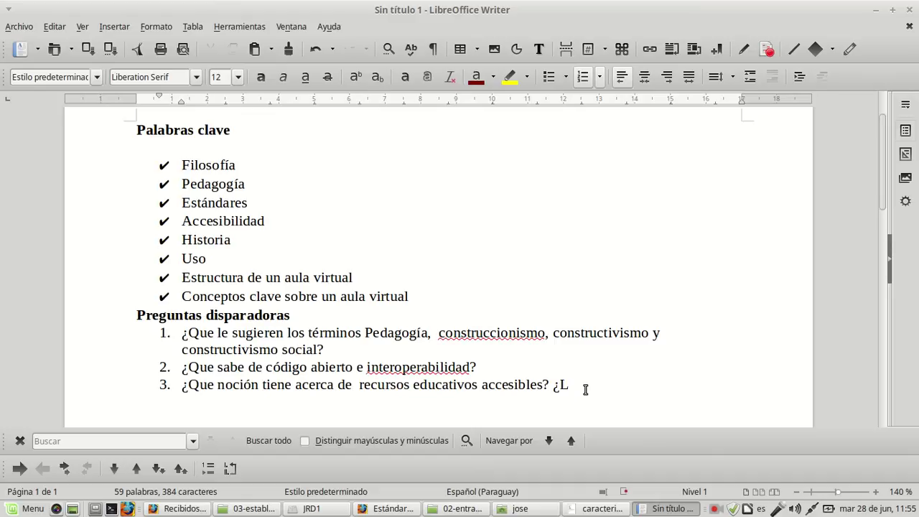
pyautogui.press('BackSpace')
# Complete the third item with the follow-up question "¿Ha tenido oportunidad de utilzarlos?" after "accesibles?".
pyautogui.write('Ha tendi')
pyautogui.press('BackSpace')
pyautogui.write('i')
pyautogui.press('BackSpace')
pyautogui.press('BackSpace')
pyautogui.write('ido')
pyautogui.write(' conya')
pyautogui.write('c')
pyautogui.press('BackSpace')
pyautogui.press('BackSpace')
pyautogui.press('BackSpace')
pyautogui.press('BackSpace')
pyautogui.press('BackSpace')
pyautogui.press('BackSpace')
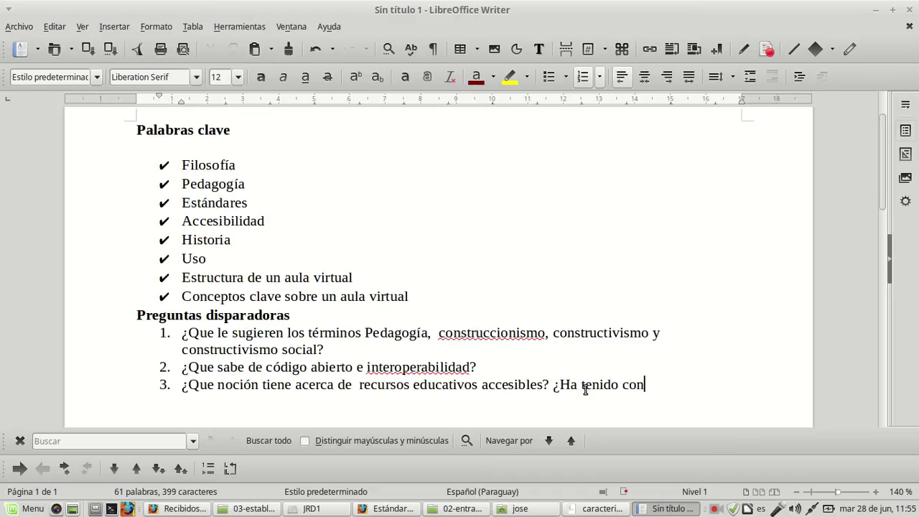
pyautogui.write('opo')
pyautogui.write('rtiu')
pyautogui.press('BackSpace')
pyautogui.press('BackSpace')
pyautogui.press('BackSpace')
pyautogui.write('tumod')
pyautogui.press('BackSpace')
pyautogui.press('BackSpace')
pyautogui.press('BackSpace')
pyautogui.press('BackSpace')
pyautogui.write('unoid')
pyautogui.press('BackSpace')
pyautogui.press('BackSpace')
pyautogui.press('BackSpace')
pyautogui.write('ida')
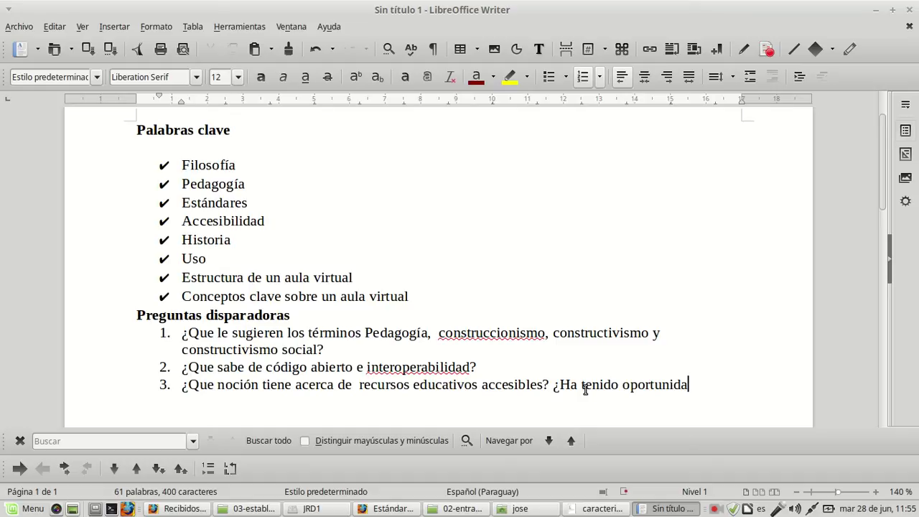
pyautogui.write('d de utilzarlos?')
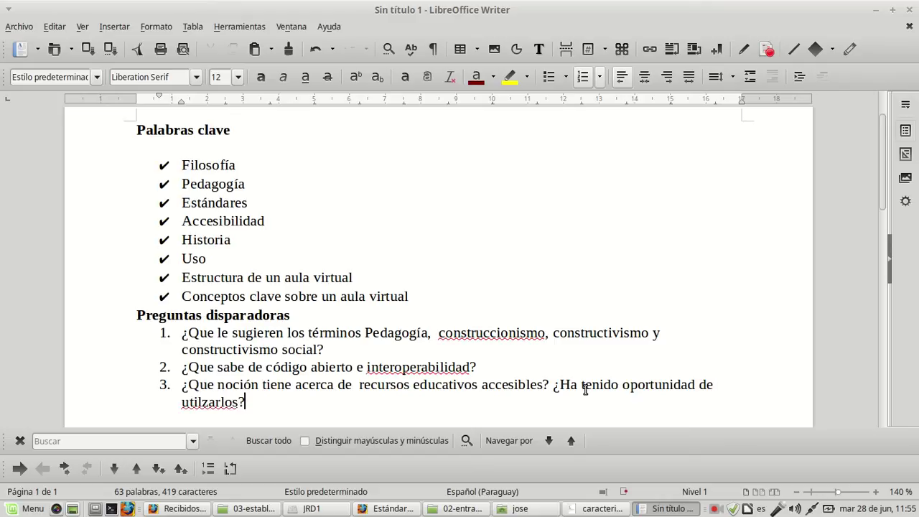
# Add "¿Que sabe de la historia de Moodle?" as the fourth numbered question and start a fifth item.
pyautogui.press('Return')
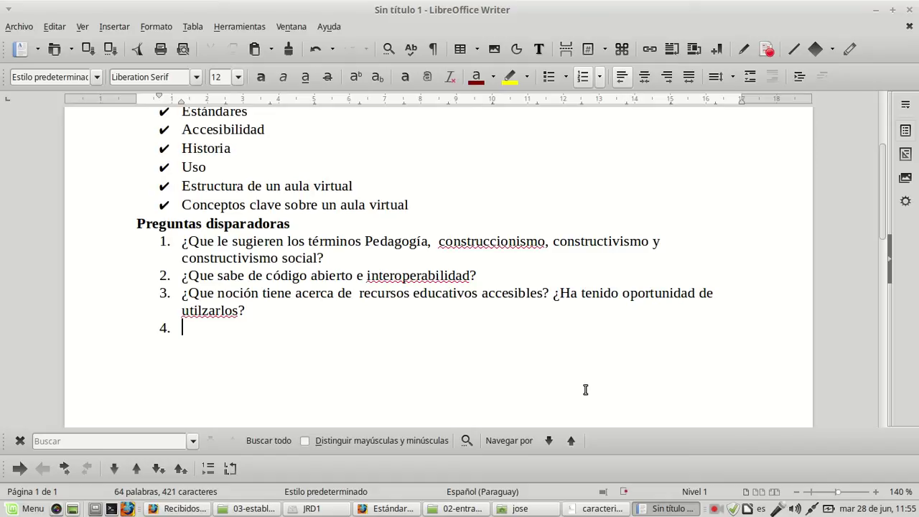
pyautogui.write('¿Qiue')
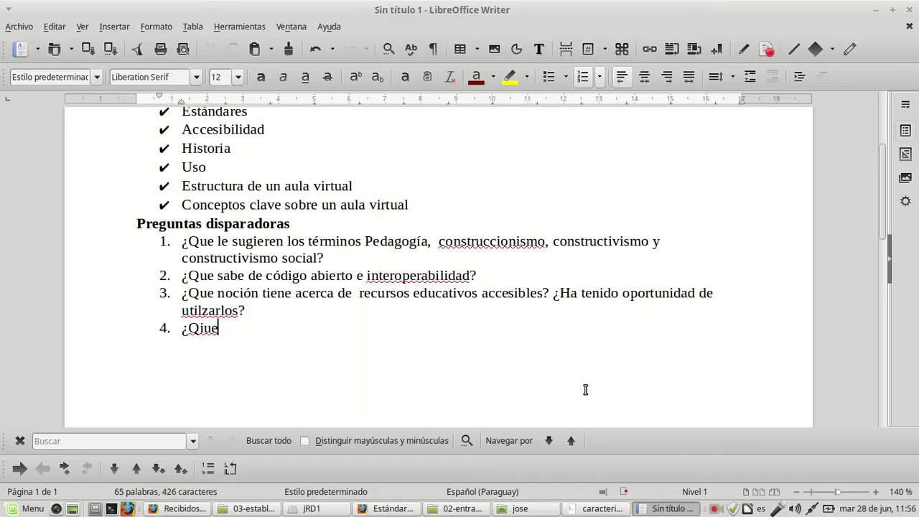
pyautogui.press('BackSpace')
pyautogui.press('BackSpace')
pyautogui.write('ue')
pyautogui.press('BackSpace')
pyautogui.press('BackSpace')
pyautogui.press('BackSpace')
pyautogui.write('ue sane')
pyautogui.press('BackSpace')
pyautogui.press('BackSpace')
pyautogui.write('be de la')
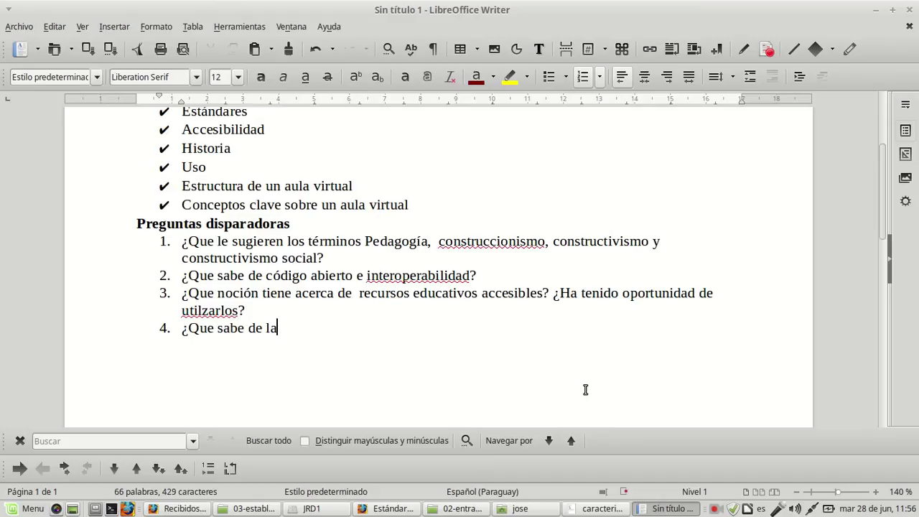
pyautogui.write(' hos')
pyautogui.press('BackSpace')
pyautogui.press('BackSpace')
pyautogui.write('istoira')
pyautogui.press('BackSpace')
pyautogui.press('BackSpace')
pyautogui.press('BackSpace')
pyautogui.press('BackSpace')
pyautogui.press('BackSpace')
pyautogui.write('ria d')
pyautogui.press('BackSpace')
pyautogui.press('BackSpace')
pyautogui.press('BackSpace')
pyautogui.press('BackSpace')
pyautogui.press('BackSpace')
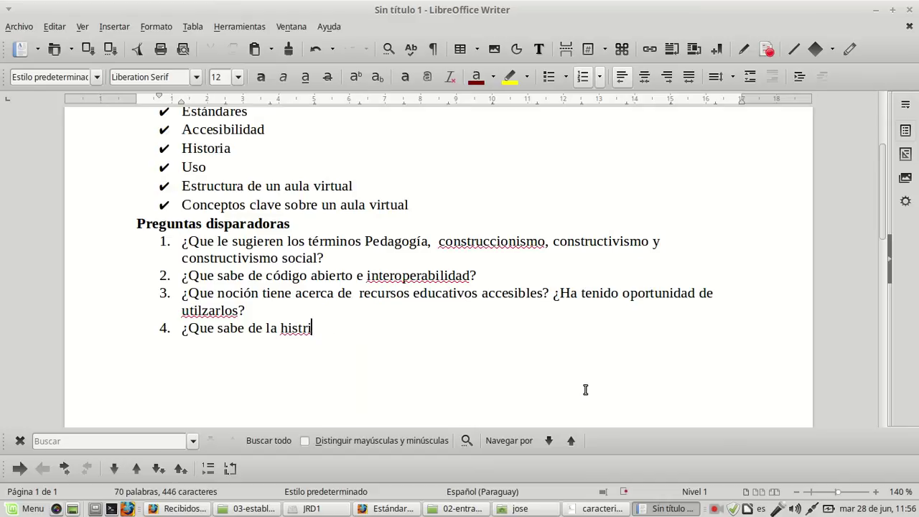
pyautogui.write('oria de Moodle?')
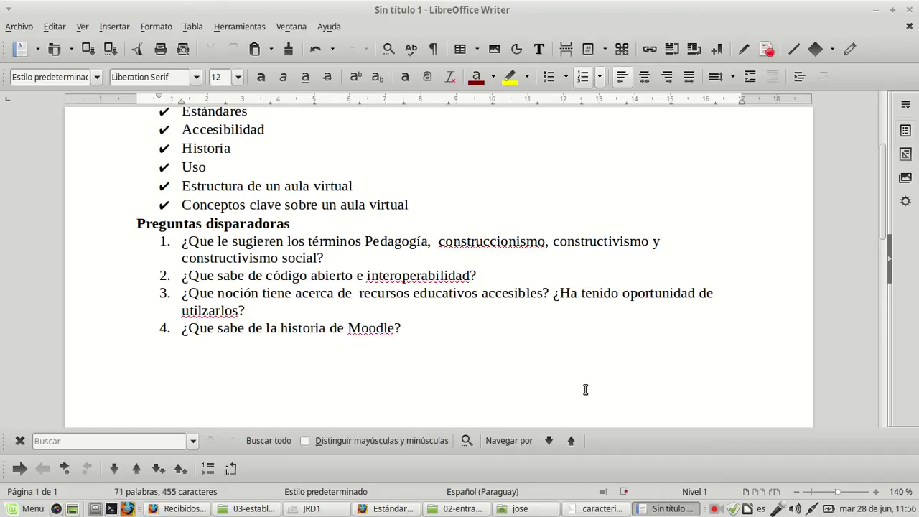
pyautogui.press('Return')
# Open the Uso page linked in caracteriscas.pdf, closing the Estándares and Pedagogía pages, and read its "¿Quién usa Moodle?" section.
pyautogui.click(601, 508)
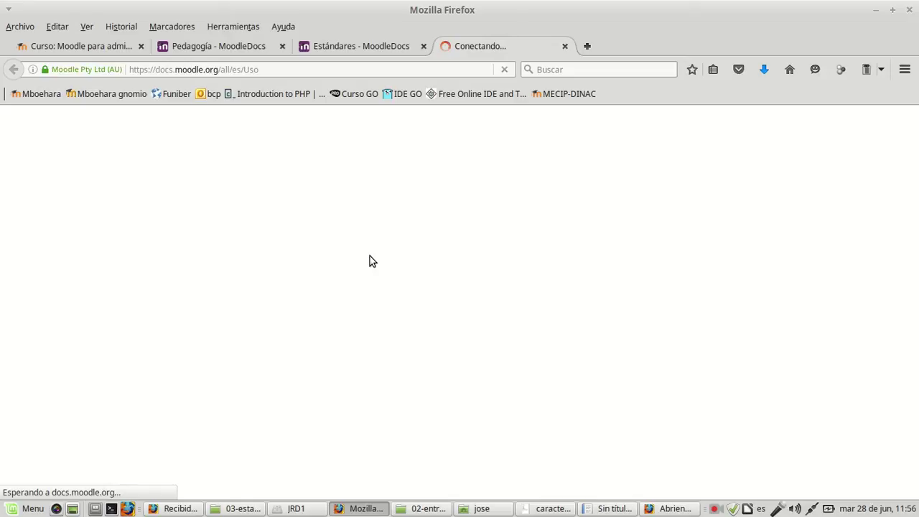
pyautogui.click(423, 46)
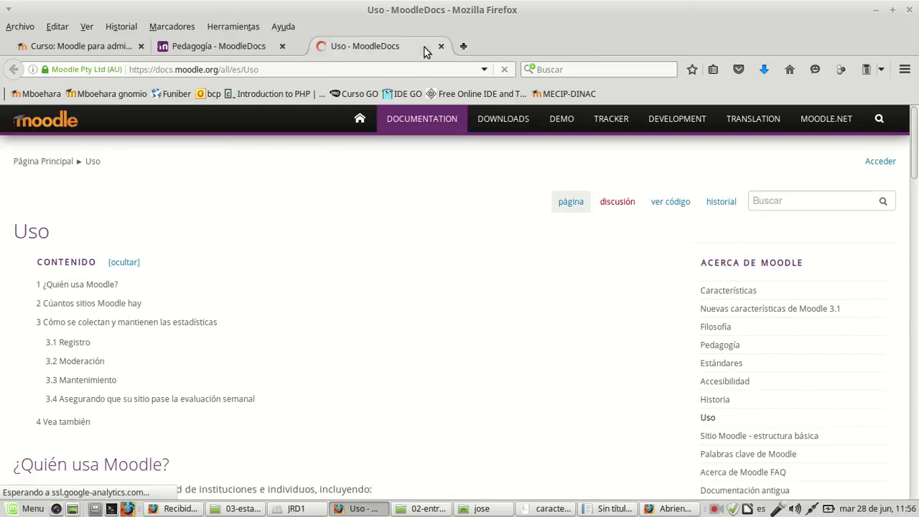
pyautogui.click(283, 46)
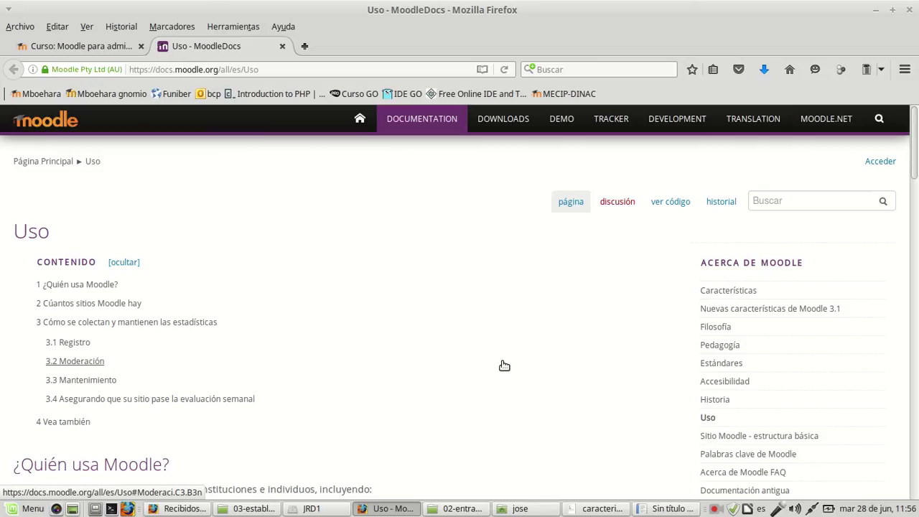
pyautogui.scroll(-5, 504, 366)
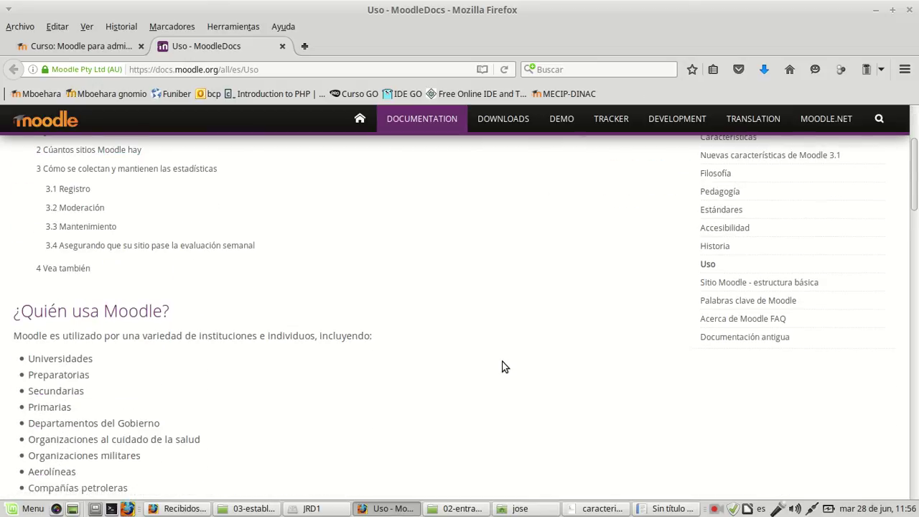
pyautogui.scroll(-2, 504, 366)
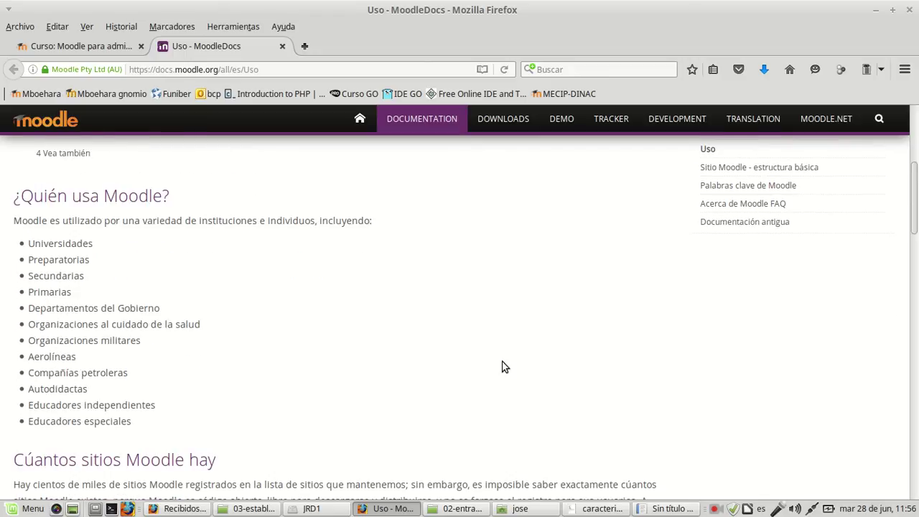
pyautogui.scroll(-1, 504, 367)
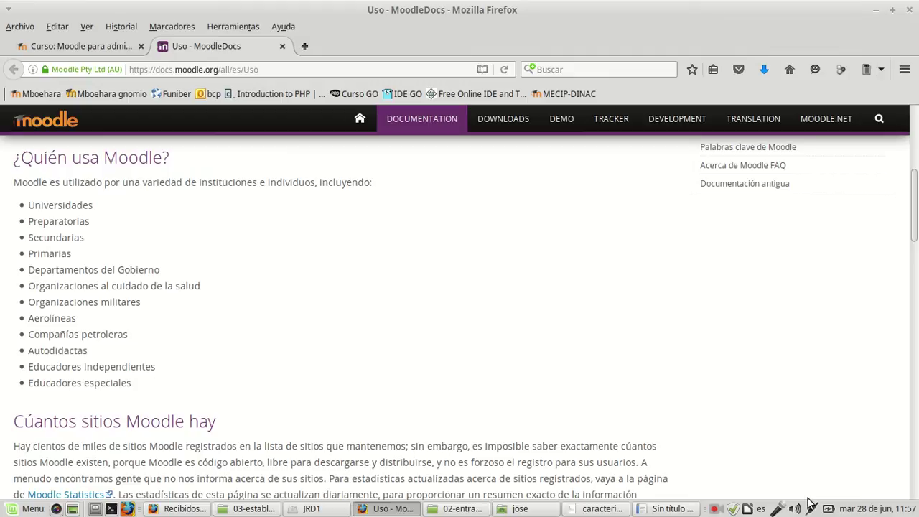
# Return to the LibreOffice Writer document and enter "¿Conoce algún instalación de Moodle?" as the fifth question.
pyautogui.click(681, 510)
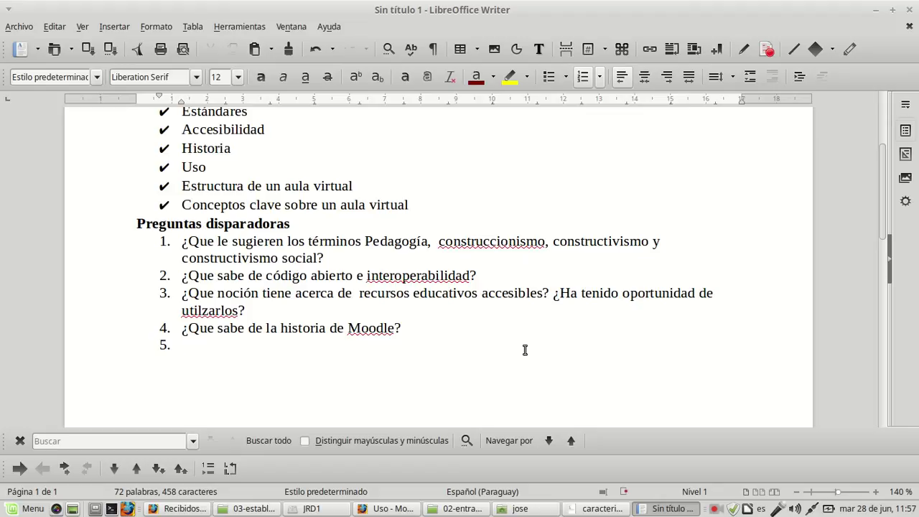
pyautogui.write('¿Conoce al')
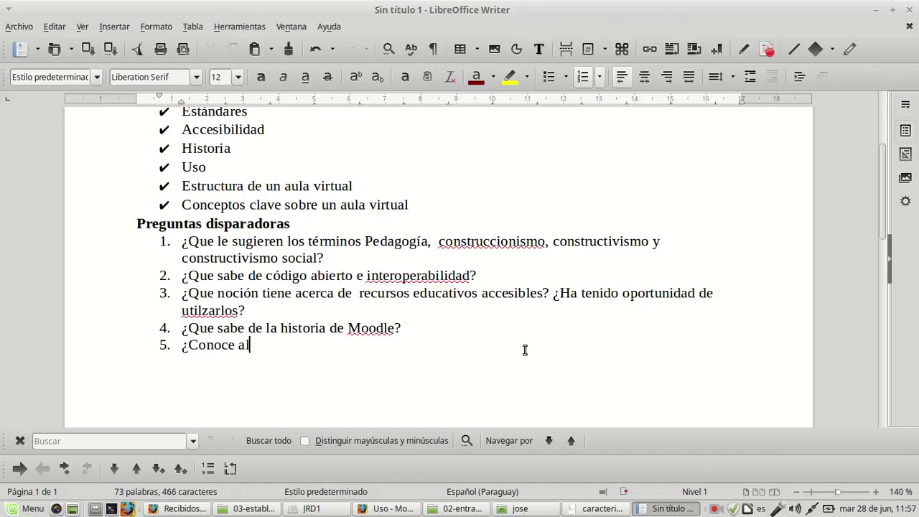
pyautogui.write('gún sitio Mood')
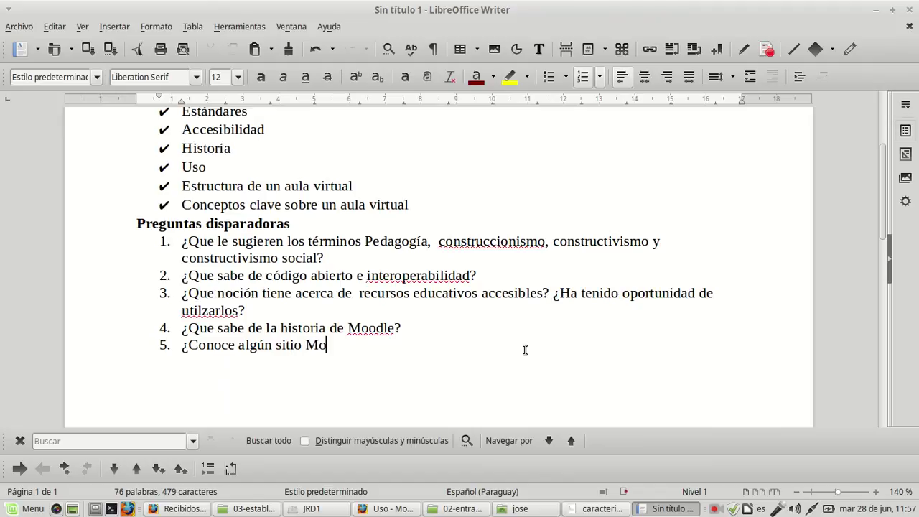
pyautogui.press('BackSpace')
pyautogui.press('BackSpace')
pyautogui.press('BackSpace')
pyautogui.press('BackSpace')
pyautogui.press('BackSpace')
pyautogui.press('BackSpace')
pyautogui.press('BackSpace')
pyautogui.press('BackSpace')
pyautogui.press('BackSpace')
pyautogui.press('BackSpace')
pyautogui.write('instal')
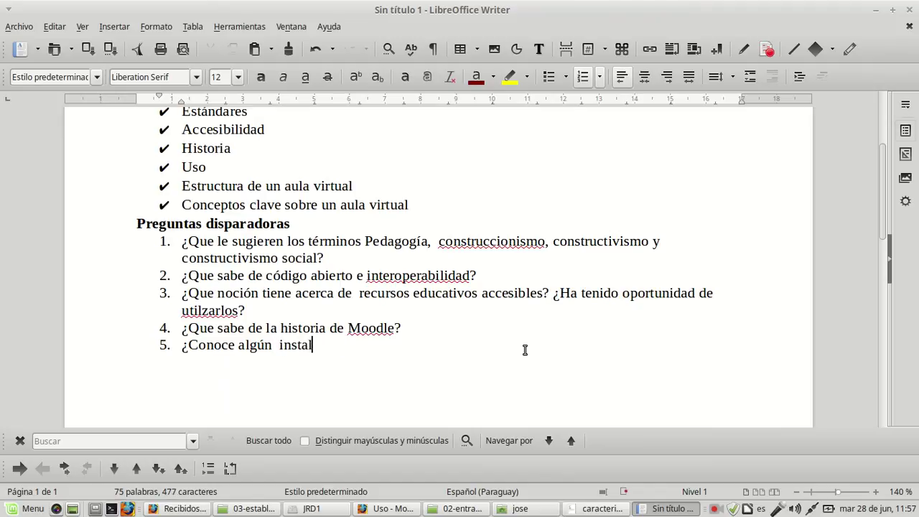
pyautogui.write('ación de Moold')
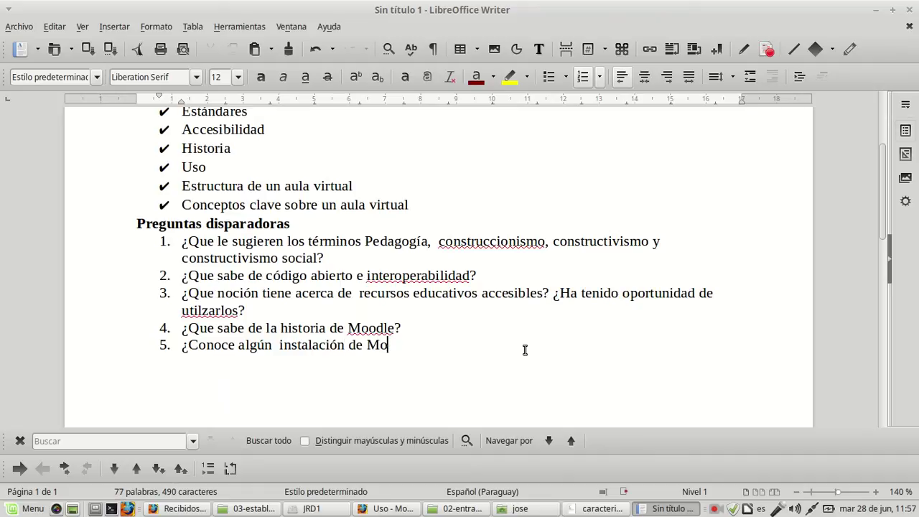
pyautogui.press('BackSpace')
pyautogui.press('BackSpace')
pyautogui.write('dle')
pyautogui.press('BackSpace')
pyautogui.press('BackSpace')
pyautogui.write('e')
pyautogui.press('BackSpace')
pyautogui.write('le? E')
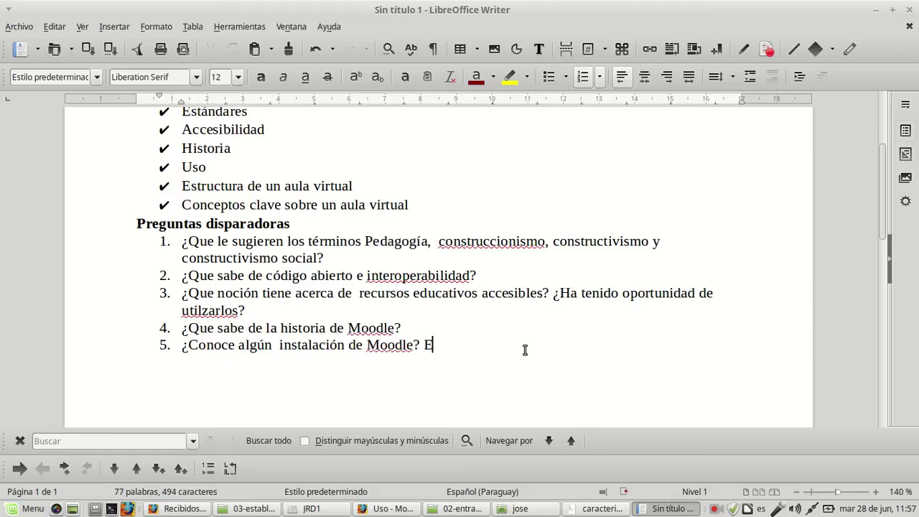
# Add the follow-up question "¿Es usuario de Moodle?" to the fifth item.
pyautogui.press('BackSpace')
pyautogui.write("'")
pyautogui.press('BackSpace')
pyautogui.write("'")
pyautogui.press('BackSpace')
pyautogui.write('¿E')
pyautogui.write('s ya')
pyautogui.press('BackSpace')
pyautogui.press('BackSpace')
pyautogui.write('usuar')
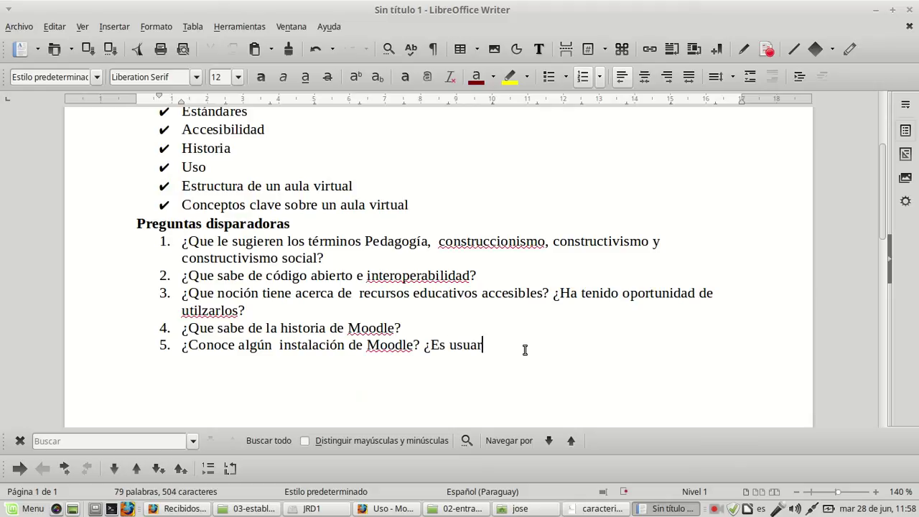
pyautogui.write('io de Moodle? ¿')
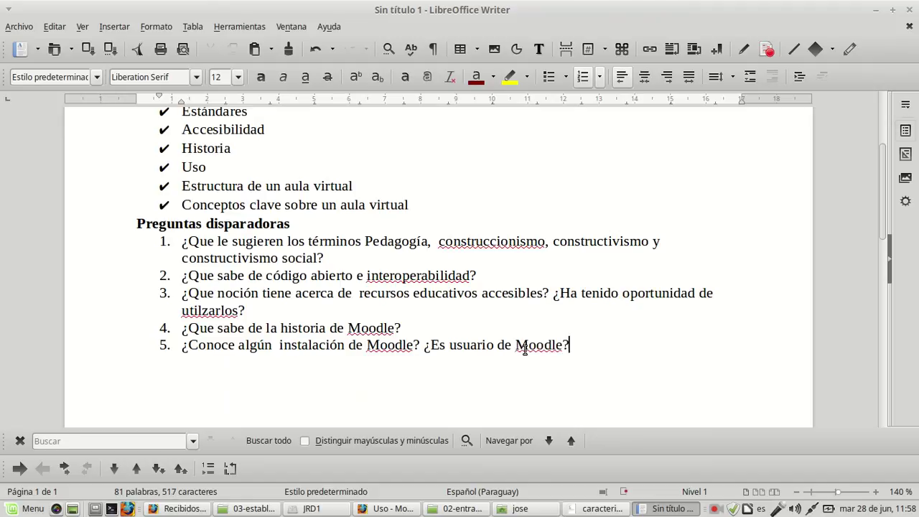
# Split "¿Es usuario de Moodle?" off the fifth question into its own sixth numbered item, without a stray opening question mark at its end.
pyautogui.write('E')
pyautogui.press('BackSpace')
pyautogui.write("'")
pyautogui.press('BackSpace')
pyautogui.write("'")
pyautogui.press('BackSpace')
pyautogui.write('¿')
pyautogui.press('Left')
pyautogui.press('Left')
pyautogui.press('Left')
pyautogui.press('Left')
pyautogui.press('Left')
pyautogui.press('Left')
pyautogui.press('Left')
pyautogui.press('Left')
pyautogui.press('Left')
pyautogui.press('Left')
pyautogui.press('Left')
pyautogui.press('Left')
pyautogui.press('Left')
pyautogui.press('Left')
pyautogui.press('Left')
pyautogui.press('Left')
pyautogui.press('Left')
pyautogui.press('Left')
pyautogui.press('Left')
pyautogui.press('Left')
pyautogui.press('Left')
pyautogui.press('Left')
pyautogui.press('Left')
pyautogui.press('Left')
pyautogui.press('Return')
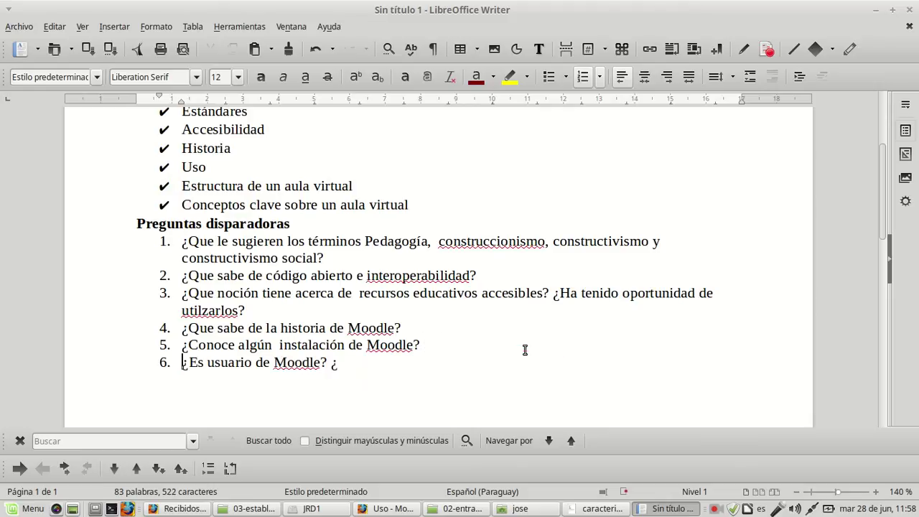
pyautogui.press('Right')
pyautogui.press('Right')
pyautogui.press('Right')
pyautogui.press('Right')
pyautogui.press('Right')
pyautogui.press('Right')
pyautogui.press('Right')
pyautogui.press('Right')
pyautogui.press('Right')
pyautogui.press('Right')
pyautogui.press('Right')
pyautogui.press('Right')
pyautogui.press('Right')
pyautogui.press('Right')
pyautogui.press('Right')
pyautogui.press('Right')
pyautogui.press('Right')
pyautogui.press('Right')
pyautogui.press('Right')
pyautogui.press('Right')
pyautogui.press('BackSpace')
# Add "¿Para qué tipo de organizaciones le parece útil el Moodle?" as the seventh numbered question.
pyautogui.press('Return')
pyautogui.write('¿Para qué')
pyautogui.press('BackSpace')
pyautogui.press('BackSpace')
pyautogui.write('ué y')
pyautogui.press('BackSpace')
pyautogui.write('tipo de pr')
pyautogui.press('BackSpace')
pyautogui.press('BackSpace')
pyautogui.write('organizaciones le parece')
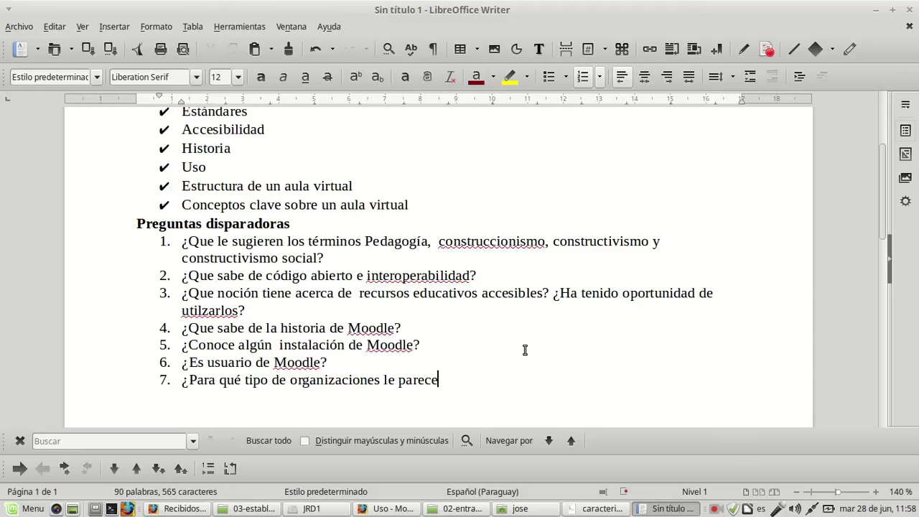
pyautogui.write(' útil el Moodkle')
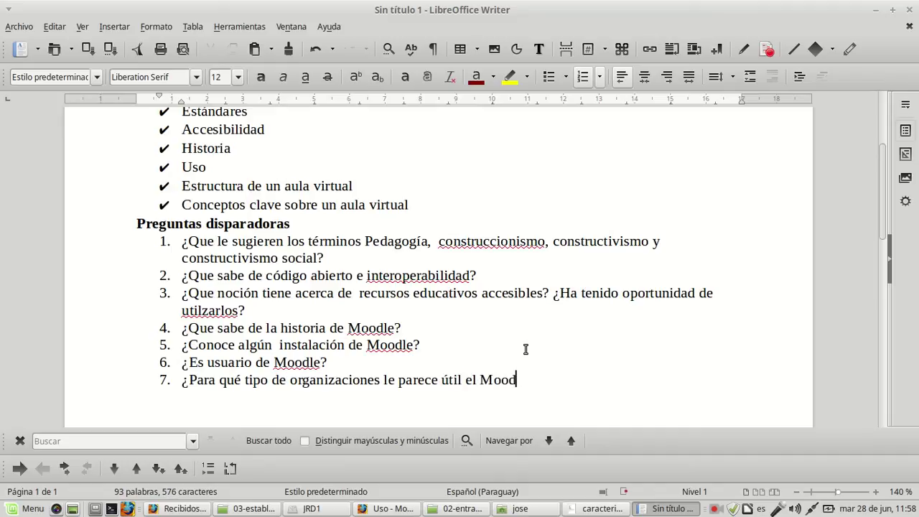
pyautogui.press('BackSpace')
pyautogui.press('BackSpace')
pyautogui.press('BackSpace')
pyautogui.write('le?')
pyautogui.press('Up')
pyautogui.press('Up')
pyautogui.press('Up')
pyautogui.press('Right')
pyautogui.press('Right')
pyautogui.press('Down')
pyautogui.press('Up')
pyautogui.press('Right')
pyautogui.press('Right')
pyautogui.press('Left')
pyautogui.press('Left')
pyautogui.press('Right')
pyautogui.press('Left')
pyautogui.press('Right')
pyautogui.press('Right')
pyautogui.press('Left')
pyautogui.press('Left')
pyautogui.press('Left')
pyautogui.press('Left')
pyautogui.press('Left')
pyautogui.press('Left')
pyautogui.press('Left')
pyautogui.press('Left')
pyautogui.press('Down')
pyautogui.press('Right')
pyautogui.press('Right')
pyautogui.press('Right')
pyautogui.press('Right')
pyautogui.press('Right')
pyautogui.press('Right')
pyautogui.press('Right')
pyautogui.press('Right')
pyautogui.press('Right')
pyautogui.press('Right')
pyautogui.press('Right')
pyautogui.press('Right')
pyautogui.press('Right')
pyautogui.press('Right')
pyautogui.press('Right')
pyautogui.press('Right')
pyautogui.press('Right')
pyautogui.press('Right')
pyautogui.press('Right')
pyautogui.press('Right')
pyautogui.press('Right')
pyautogui.press('Right')
pyautogui.press('Right')
pyautogui.press('Right')
pyautogui.press('Right')
pyautogui.press('Right')
pyautogui.press('Right')
pyautogui.press('Right')
pyautogui.press('Right')
pyautogui.press('Right')
pyautogui.press('Right')
pyautogui.press('Right')
pyautogui.press('Right')
pyautogui.press('Right')
pyautogui.press('Right')
pyautogui.press('Right')
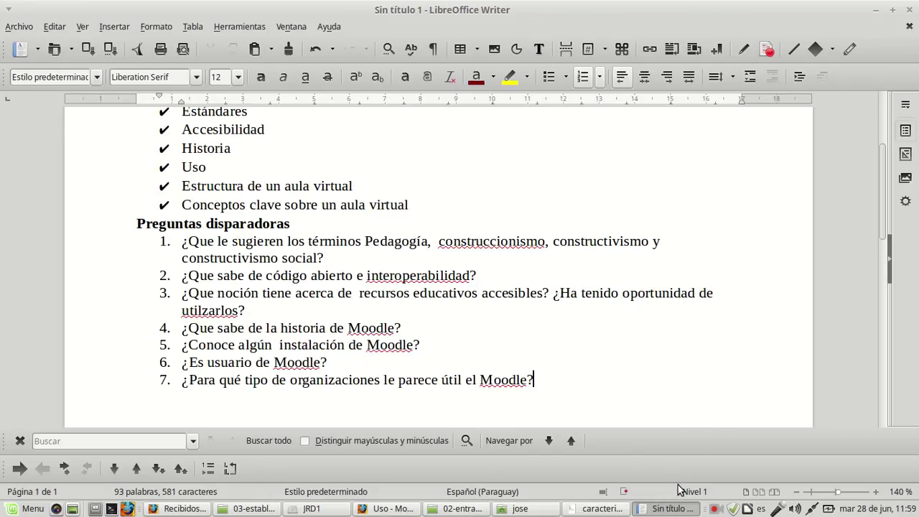
# Open the "Sitio Moodle - estructura básica" page linked in caracteriscas.pdf, close the Uso page, and read its "¿Cómo trabaja Moodle?" sections.
pyautogui.click(599, 511)
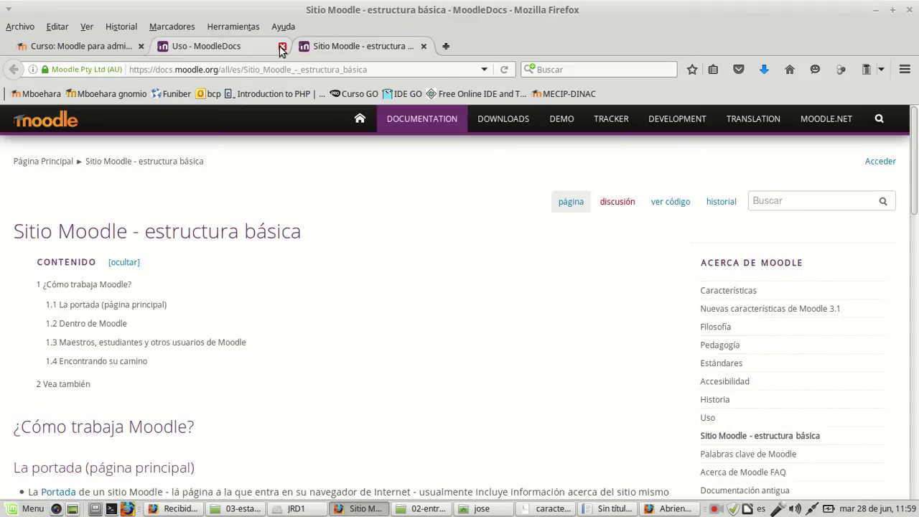
pyautogui.click(282, 46)
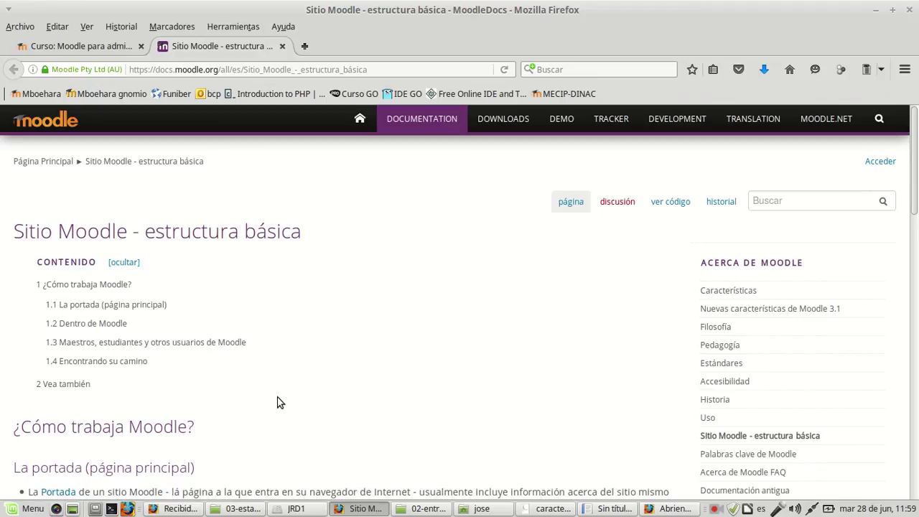
pyautogui.scroll(-2, 280, 402)
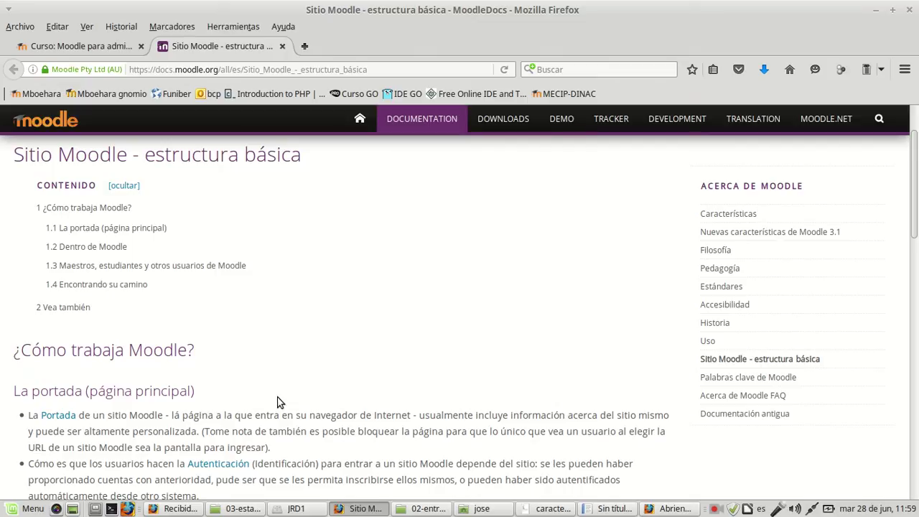
pyautogui.scroll(-5, 280, 403)
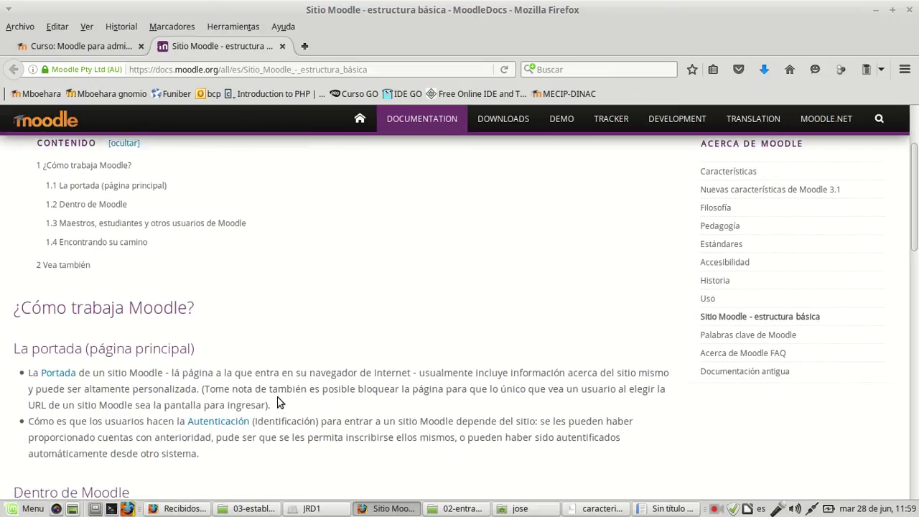
pyautogui.scroll(-1, 279, 399)
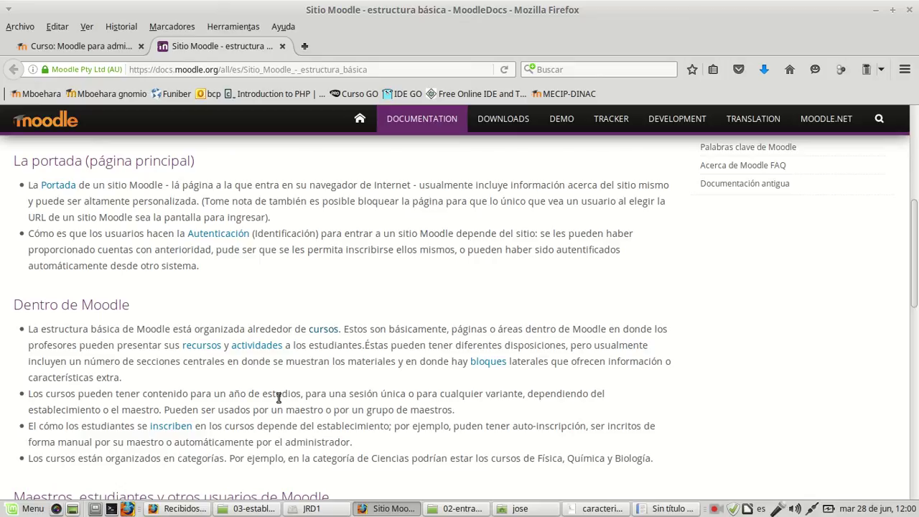
pyautogui.scroll(-1, 278, 398)
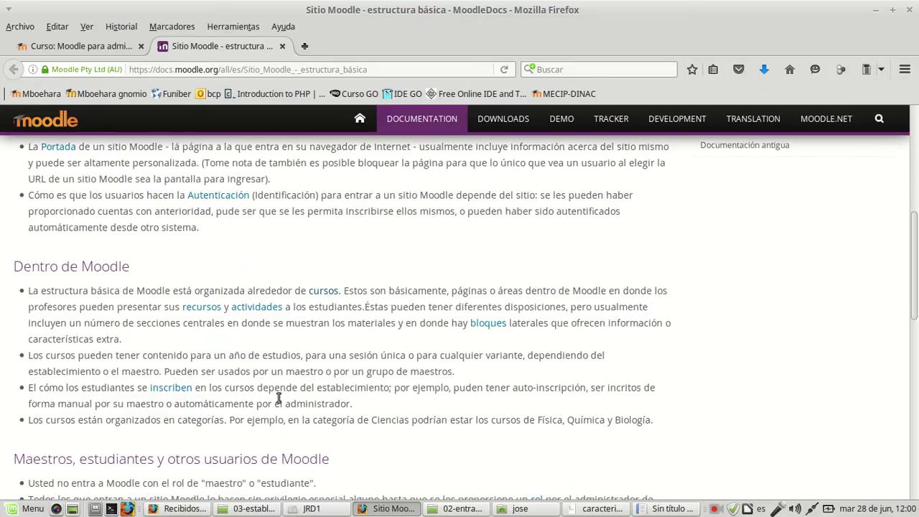
pyautogui.scroll(-1, 279, 398)
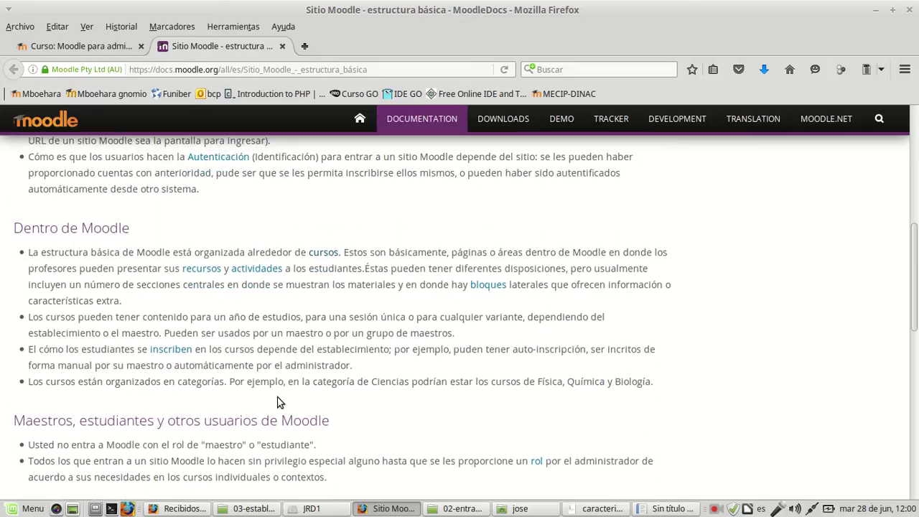
pyautogui.scroll(-2, 280, 402)
pyautogui.scroll(1, 279, 402)
pyautogui.scroll(-1, 280, 403)
pyautogui.scroll(-2, 279, 402)
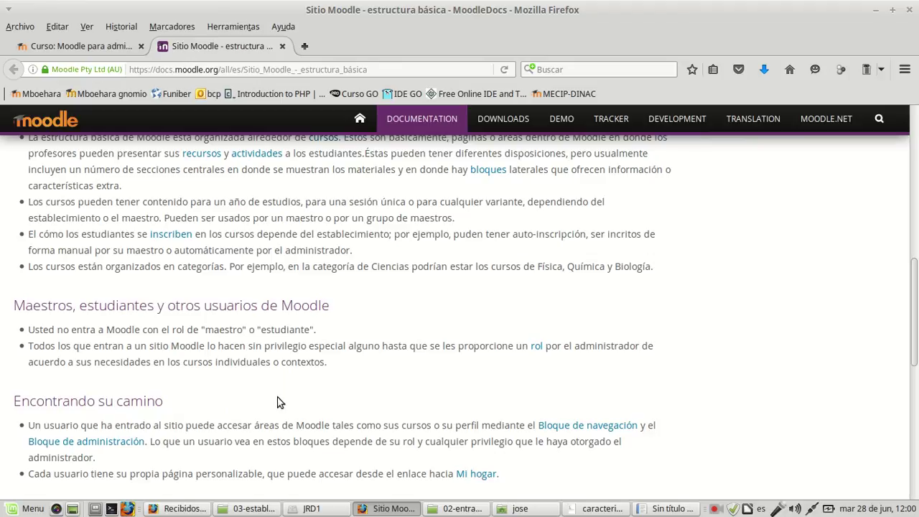
pyautogui.scroll(-2, 280, 402)
pyautogui.scroll(7, 280, 398)
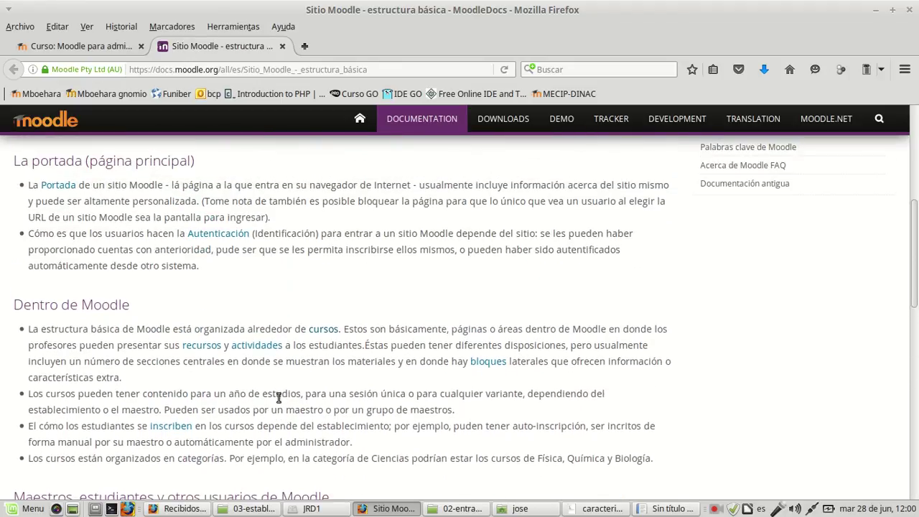
pyautogui.scroll(2, 280, 398)
pyautogui.scroll(-3, 280, 398)
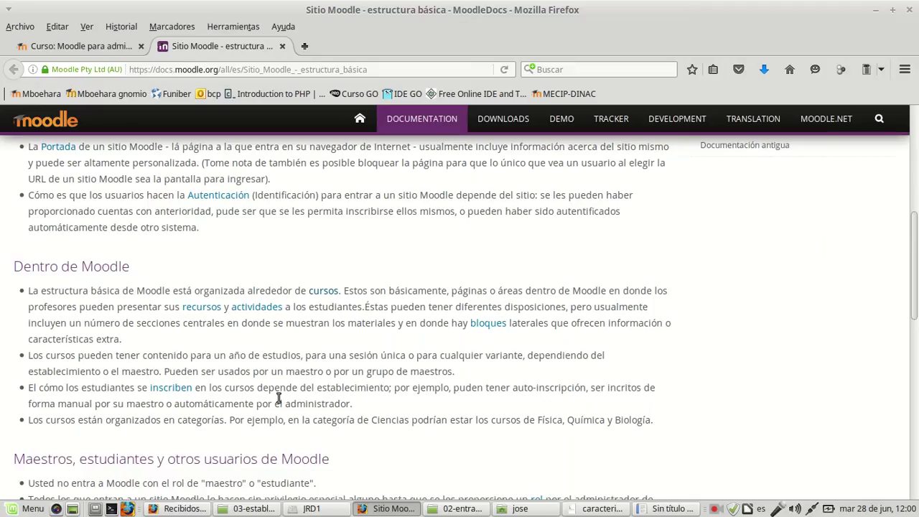
pyautogui.scroll(2, 279, 399)
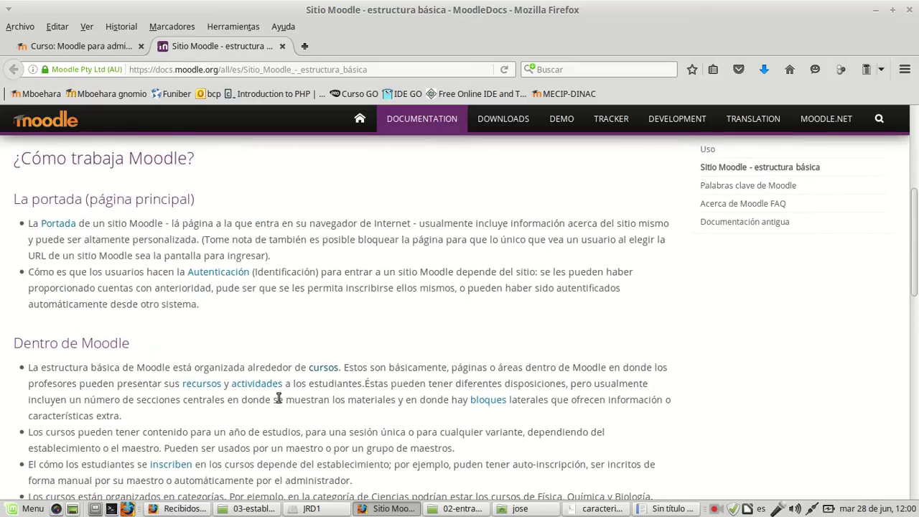
pyautogui.scroll(-5, 280, 399)
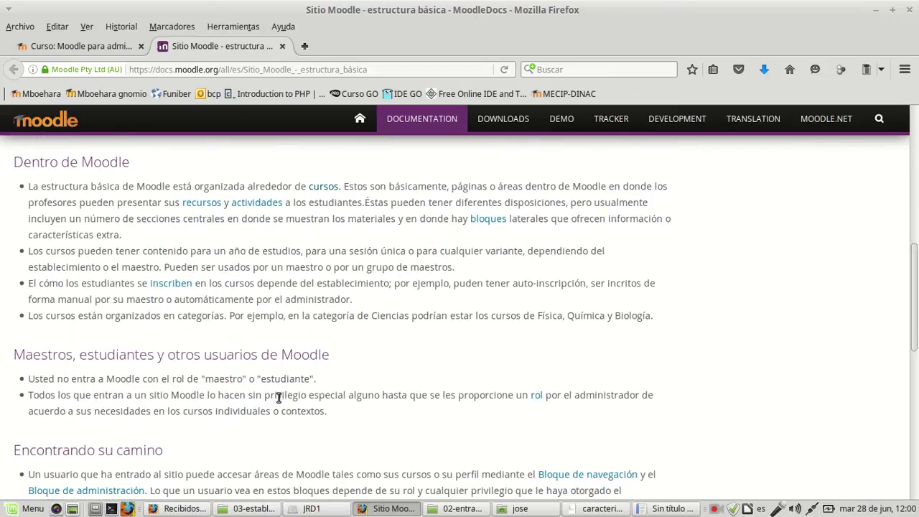
pyautogui.scroll(-1, 278, 399)
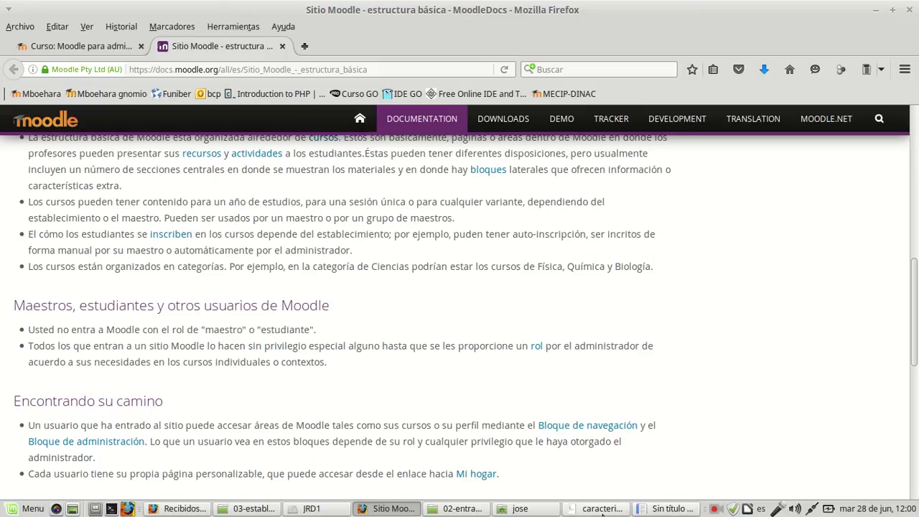
# Return to the Writer document and add "¿Que experiencia tiene en el uso de campus y aulas virtuales?" as the eighth numbered question.
pyautogui.click(602, 511)
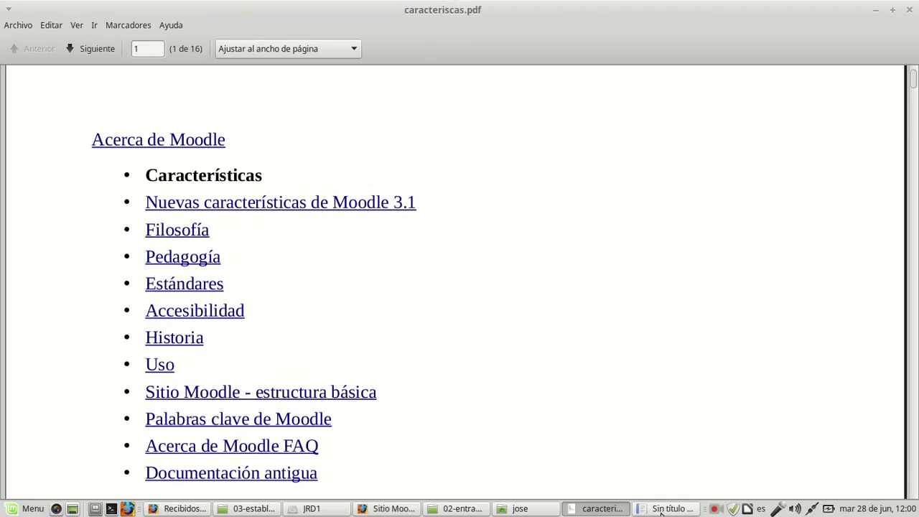
pyautogui.click(661, 511)
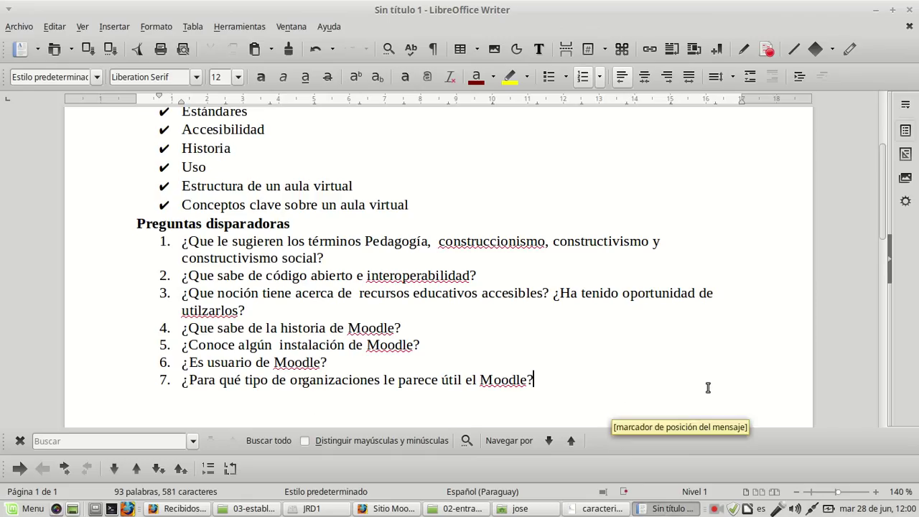
pyautogui.press('Return')
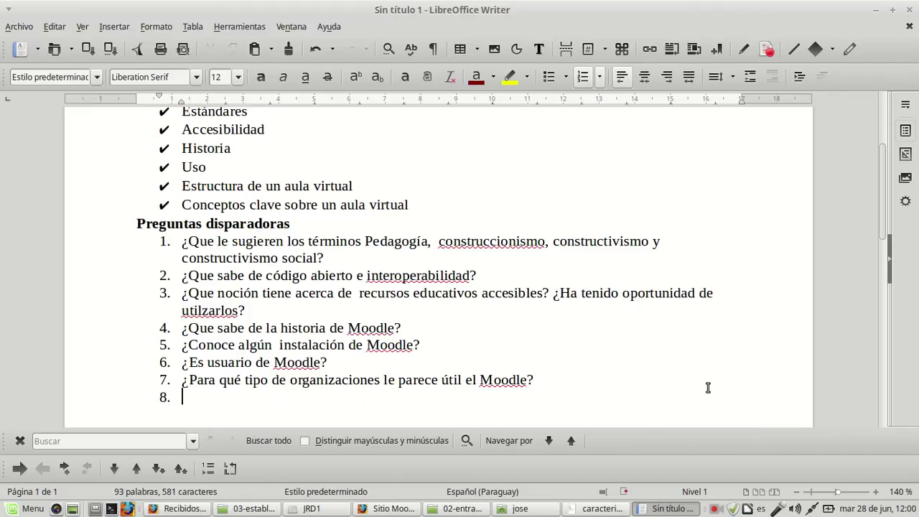
pyautogui.write('¿Que sabe')
pyautogui.press('BackSpace')
pyautogui.press('BackSpace')
pyautogui.write('be')
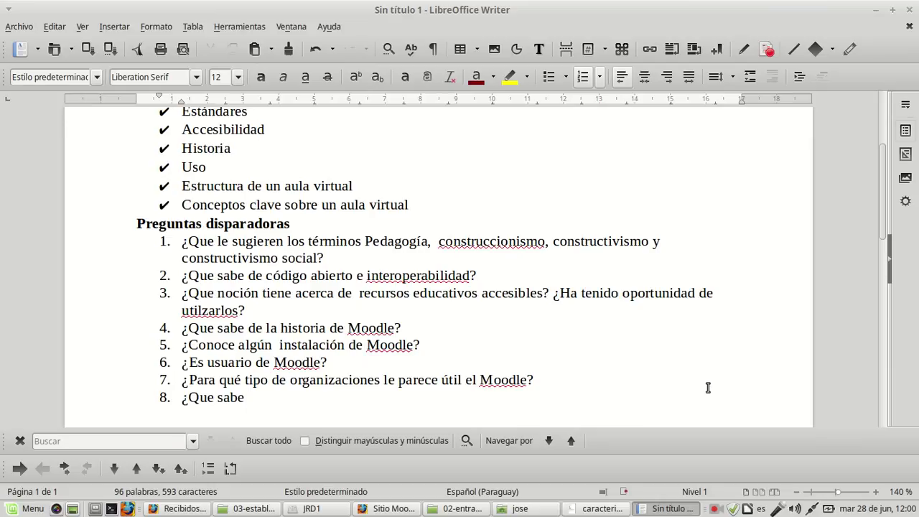
pyautogui.press('BackSpace')
pyautogui.press('BackSpace')
pyautogui.press('BackSpace')
pyautogui.press('BackSpace')
pyautogui.write('e')
pyautogui.write('p')
pyautogui.press('BackSpace')
pyautogui.write('xlipe')
pyautogui.press('BackSpace')
pyautogui.press('BackSpace')
pyautogui.press('BackSpace')
pyautogui.press('BackSpace')
pyautogui.write('ñe')
pyautogui.press('BackSpace')
pyautogui.press('BackSpace')
pyautogui.write('perioen')
pyautogui.press('BackSpace')
pyautogui.press('BackSpace')
pyautogui.press('BackSpace')
pyautogui.write('encia ')
pyautogui.write('yen')
pyautogui.press('BackSpace')
pyautogui.press('BackSpace')
pyautogui.press('BackSpace')
pyautogui.write('teien')
pyautogui.press('BackSpace')
pyautogui.press('BackSpace')
pyautogui.press('BackSpace')
pyautogui.press('BackSpace')
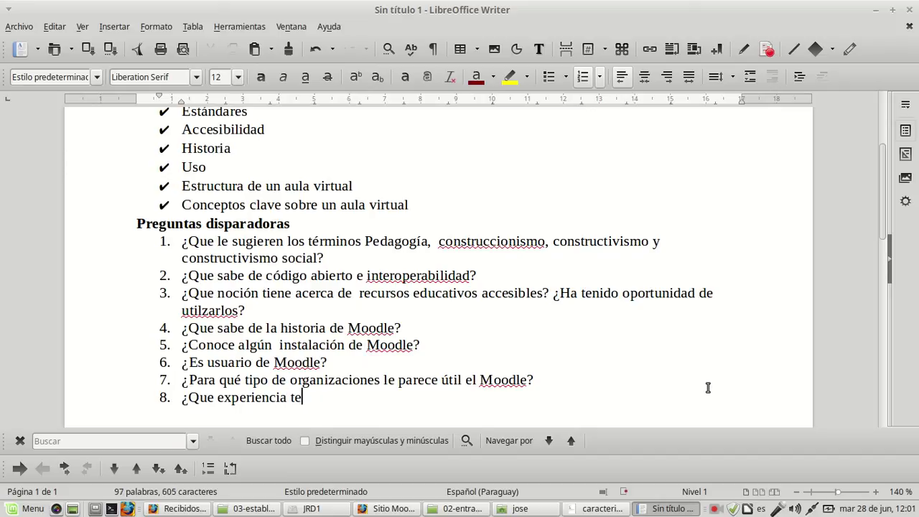
pyautogui.write('iene en el ')
pyautogui.write('cu')
pyautogui.press('BackSpace')
pyautogui.press('BackSpace')
pyautogui.write('u')
pyautogui.press('BackSpace')
pyautogui.write('udo de')
pyautogui.press('BackSpace')
pyautogui.press('BackSpace')
pyautogui.press('BackSpace')
pyautogui.press('BackSpace')
pyautogui.press('BackSpace')
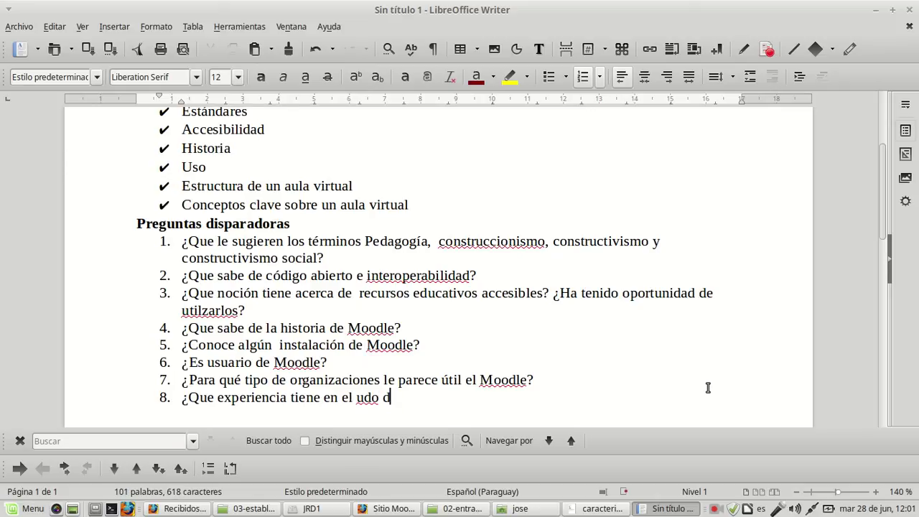
pyautogui.write('so de campus')
pyautogui.press('BackSpace')
pyautogui.press('BackSpace')
pyautogui.press('BackSpace')
pyautogui.write('p')
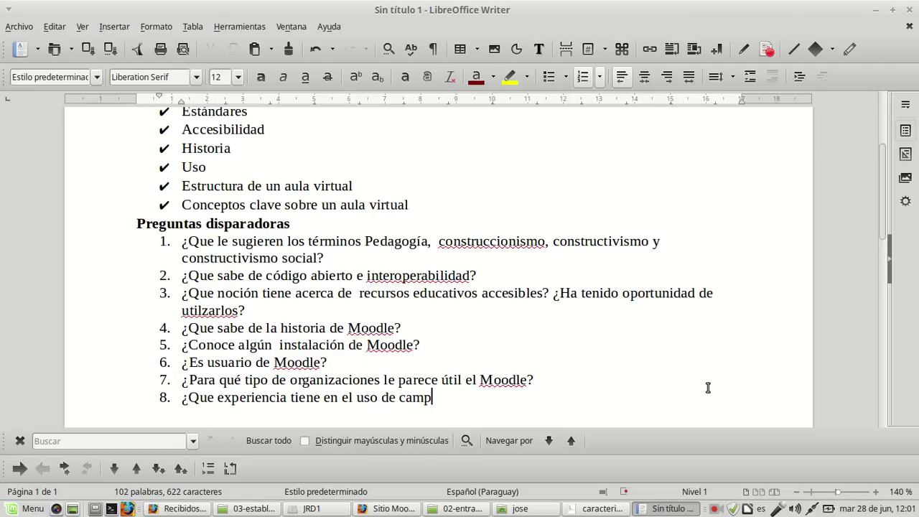
pyautogui.write('us y au')
pyautogui.press('BackSpace')
pyautogui.write('y au')
pyautogui.write('las ')
pyautogui.write('vor')
pyautogui.press('BackSpace')
pyautogui.press('BackSpace')
pyautogui.write('irtuales?')
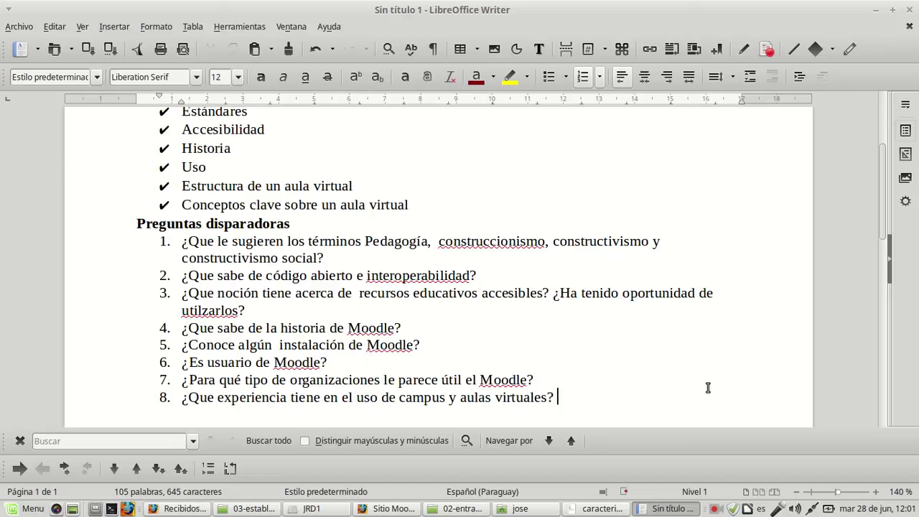
# Add the ninth numbered question "¿Que formato, le parece, debería tener un aula virtual en cuanto a recursos y actividades educativas?".
pyautogui.press('Return')
pyautogui.write('¿Que estrut')
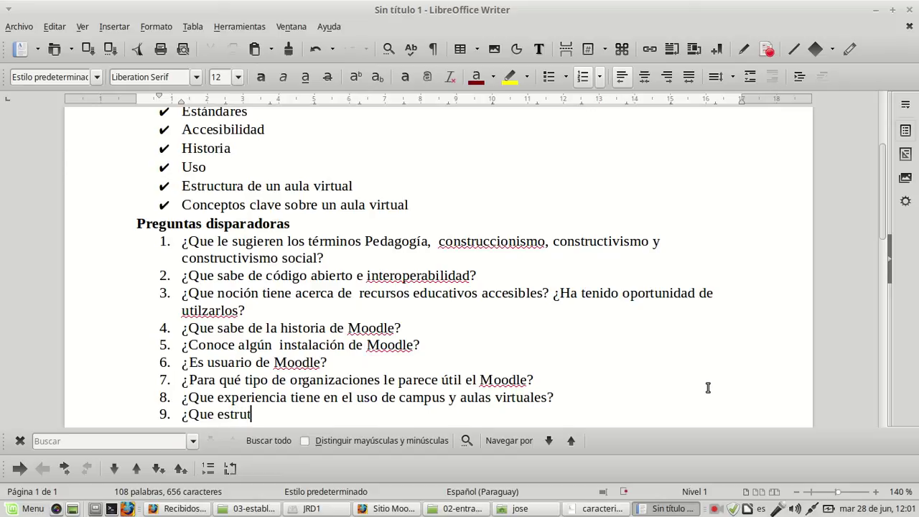
pyautogui.write('cyt')
pyautogui.press('BackSpace')
pyautogui.press('BackSpace')
pyautogui.write('tura,')
pyautogui.press('BackSpace')
pyautogui.press('BackSpace')
pyautogui.press('BackSpace')
pyautogui.press('BackSpace')
pyautogui.press('BackSpace')
pyautogui.press('BackSpace')
pyautogui.press('BackSpace')
pyautogui.press('BackSpace')
pyautogui.press('BackSpace')
pyautogui.press('BackSpace')
pyautogui.press('BackSpace')
pyautogui.write('fpr')
pyautogui.press('BackSpace')
pyautogui.press('BackSpace')
pyautogui.write('pr')
pyautogui.press('BackSpace')
pyautogui.press('BackSpace')
pyautogui.write('ormato, le par')
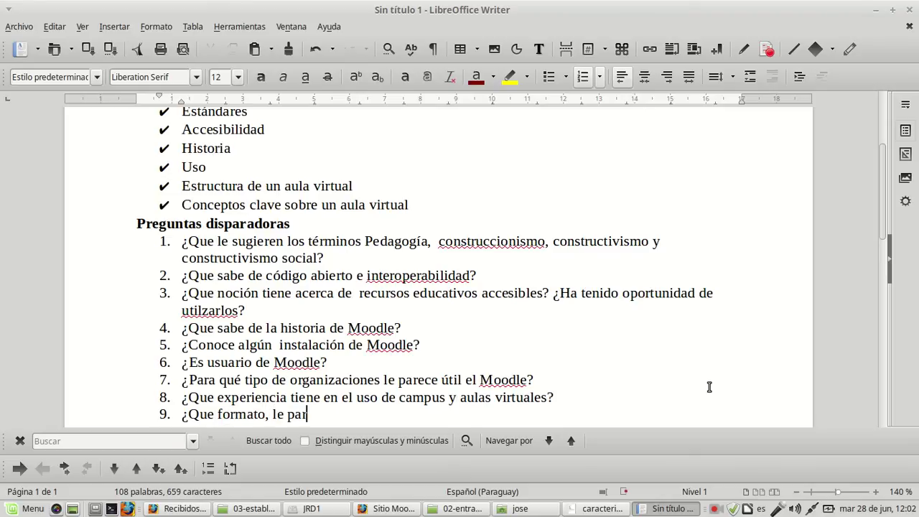
pyautogui.write('ece, debería te')
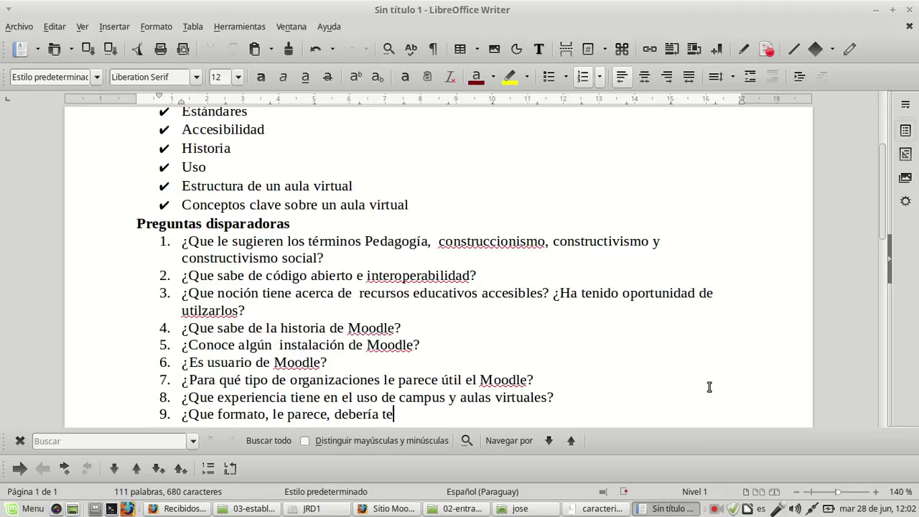
pyautogui.write('ner un aula vir')
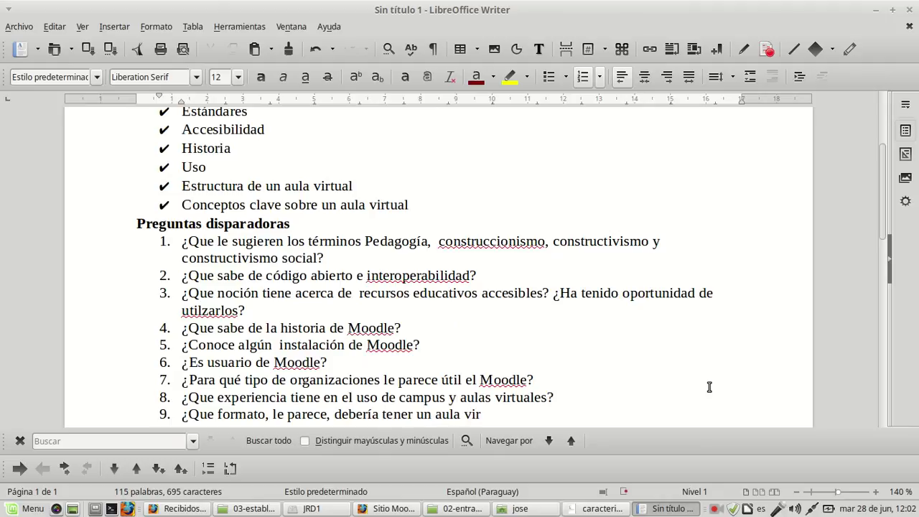
pyautogui.write('tua?')
pyautogui.press('BackSpace')
pyautogui.press('BackSpace')
pyautogui.write('l en cuanto')
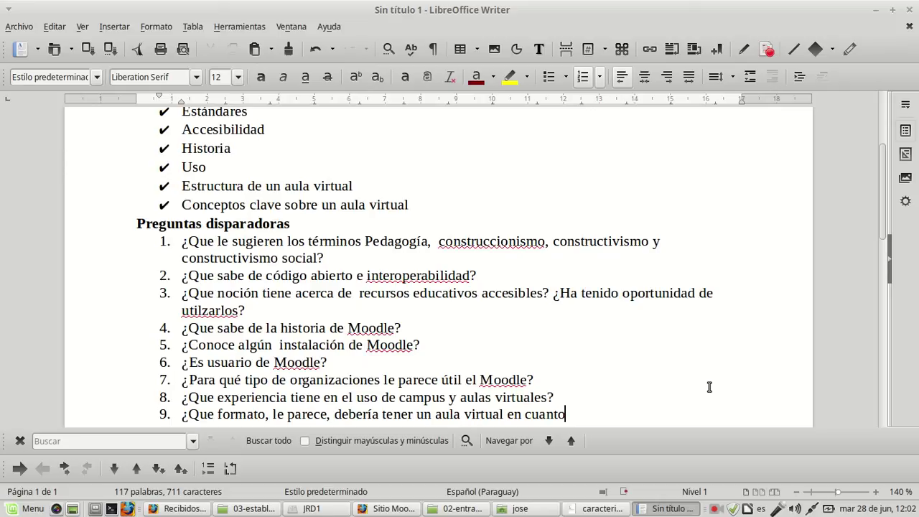
pyautogui.write('a res')
pyautogui.press('BackSpace')
pyautogui.write('cursos y')
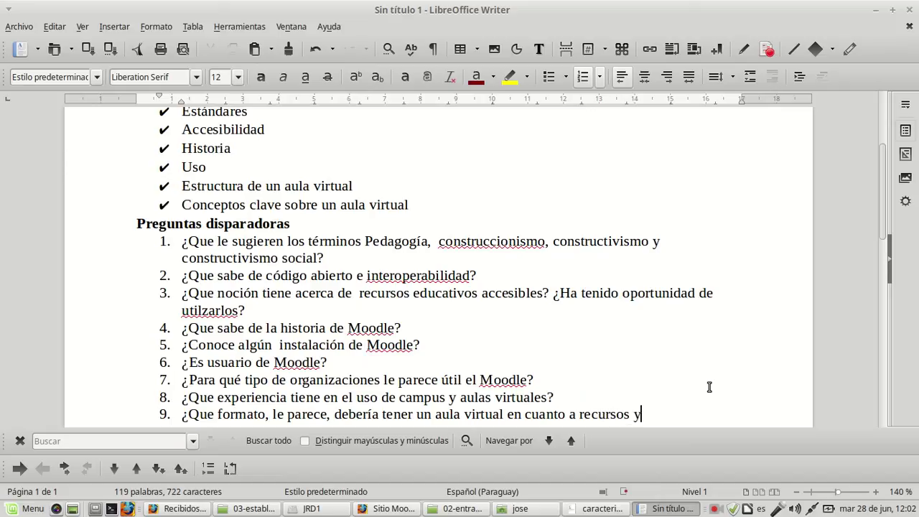
pyautogui.write(' actividades ecu')
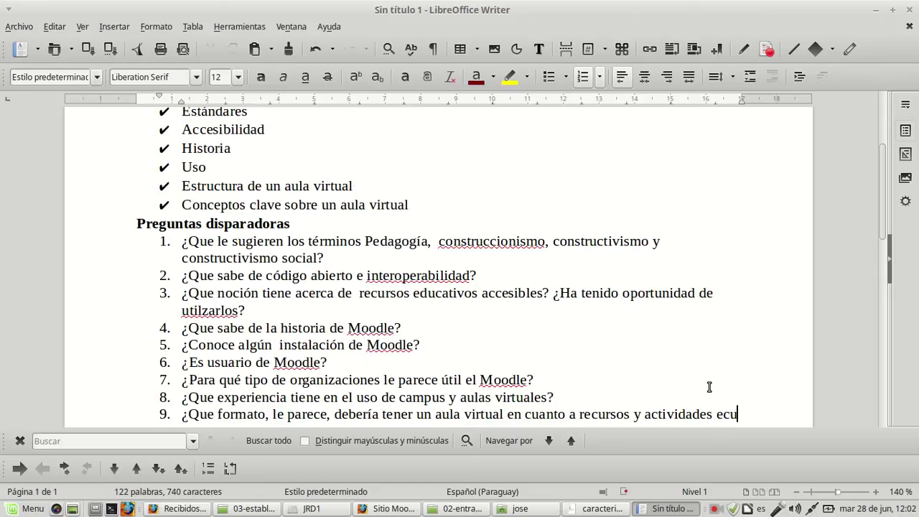
pyautogui.press('Left')
pyautogui.write('d')
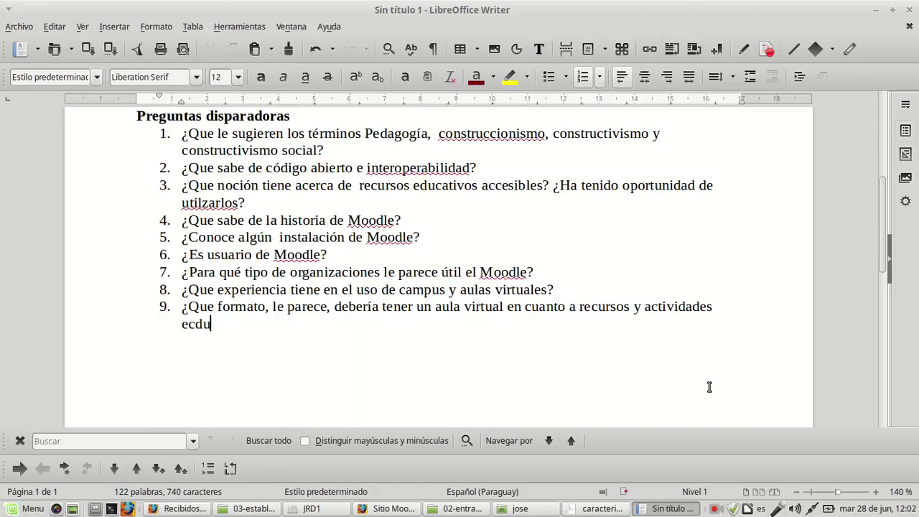
pyautogui.press('BackSpace')
pyautogui.press('Delete')
pyautogui.press('BackSpace')
pyautogui.write('ducan')
pyautogui.press('BackSpace')
pyautogui.write('at')
pyautogui.press('BackSpace')
pyautogui.press('BackSpace')
pyautogui.write('tivas?')
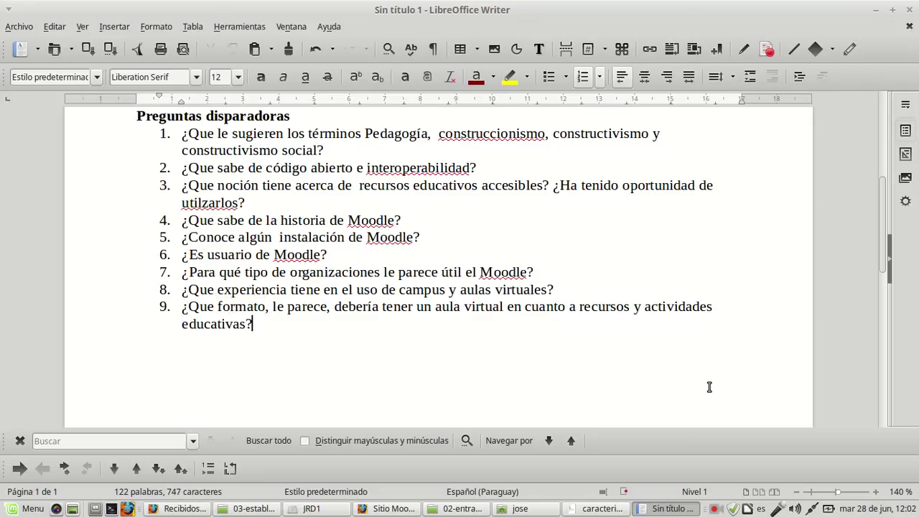
# Review the numbered trigger questions and the keyword list, from the last question up to the "Palabras clave" heading.
pyautogui.press('Up')
pyautogui.press('Up')
pyautogui.press('Up')
pyautogui.press('Up')
pyautogui.press('Up')
pyautogui.press('Up')
pyautogui.press('Up')
pyautogui.press('Up')
pyautogui.press('Up')
pyautogui.press('Up')
pyautogui.press('Up')
pyautogui.press('Up')
pyautogui.press('Up')
pyautogui.press('Up')
pyautogui.press('Up')
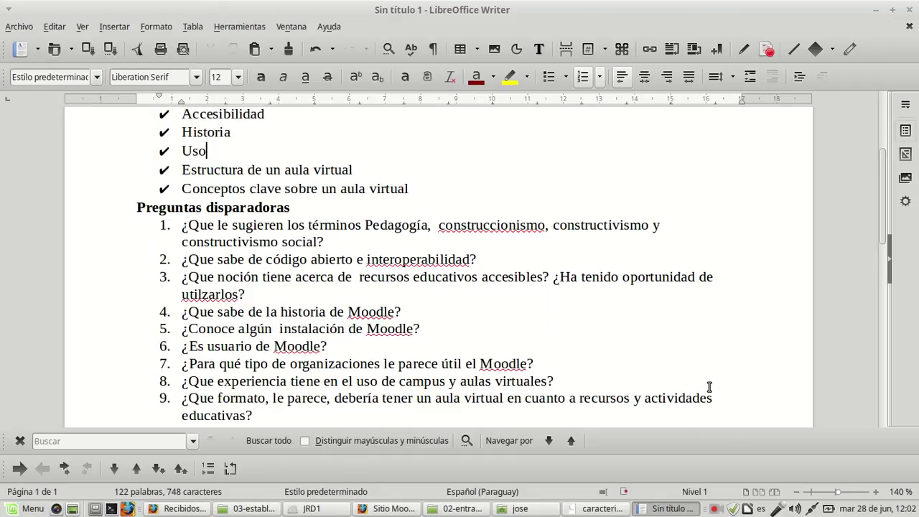
pyautogui.press('Down')
pyautogui.press('Down')
pyautogui.press('Down')
pyautogui.press('Down')
pyautogui.press('Down')
pyautogui.press('Down')
pyautogui.press('Down')
pyautogui.press('Down')
pyautogui.press('Down')
pyautogui.press('Down')
pyautogui.press('Down')
pyautogui.press('End')
pyautogui.press('Down')
pyautogui.press('Down')
pyautogui.press('Down')
pyautogui.press('Up')
pyautogui.press('Up')
pyautogui.press('Up')
pyautogui.press('Up')
pyautogui.press('Up')
pyautogui.press('Up')
pyautogui.press('Up')
pyautogui.press('Up')
pyautogui.press('Up')
pyautogui.press('Up')
pyautogui.press('Up')
pyautogui.press('Up')
pyautogui.press('Up')
pyautogui.press('Up')
pyautogui.press('Up')
pyautogui.press('Up')
pyautogui.press('Up')
pyautogui.press('Up')
pyautogui.press('Up')
pyautogui.press('Up')
pyautogui.press('Up')
pyautogui.press('Up')
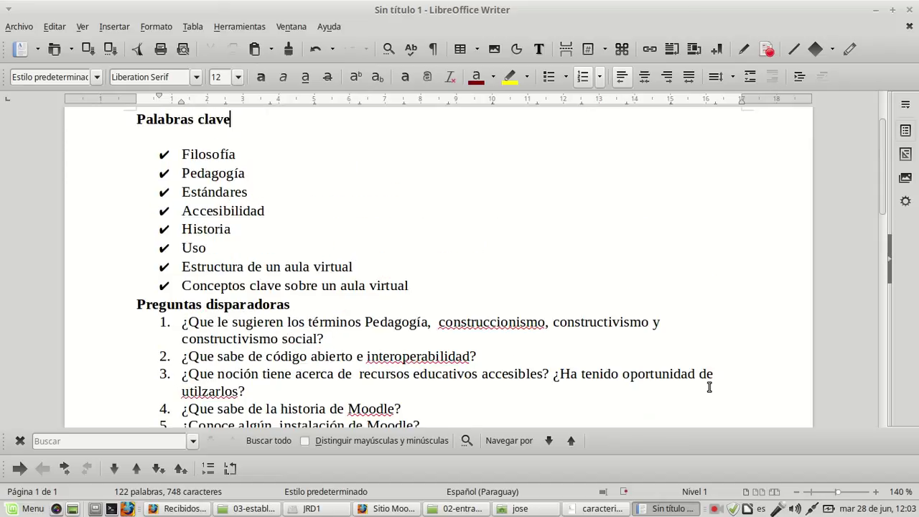
# Proofread the document from the "Palabras clave" heading through the keyword list to the sixth trigger question.
pyautogui.press('Down')
pyautogui.press('Down')
pyautogui.press('Down')
pyautogui.press('Down')
pyautogui.press('Down')
pyautogui.press('Down')
pyautogui.press('Down')
pyautogui.press('Down')
pyautogui.press('Down')
pyautogui.press('Down')
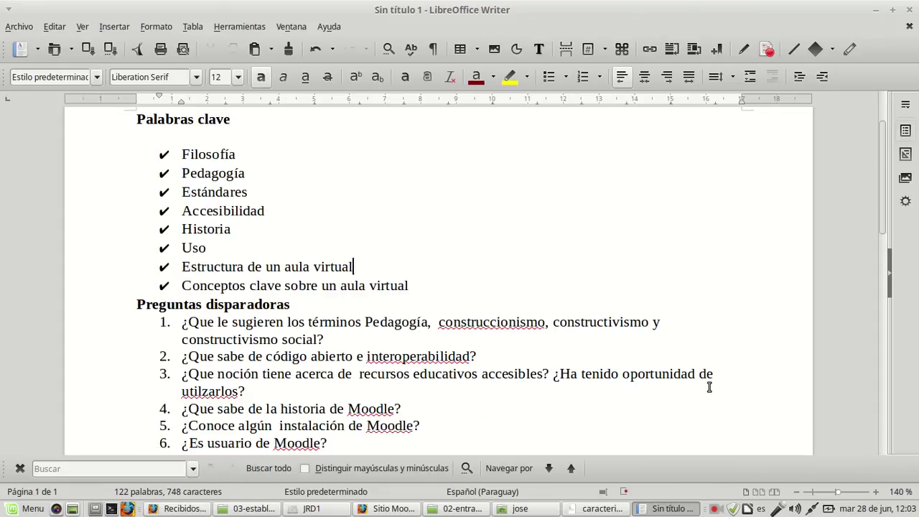
pyautogui.press('Down')
pyautogui.press('Down')
pyautogui.press('Down')
pyautogui.press('Down')
pyautogui.press('Down')
pyautogui.press('Down')
pyautogui.press('Down')
pyautogui.press('Down')
pyautogui.press('Down')
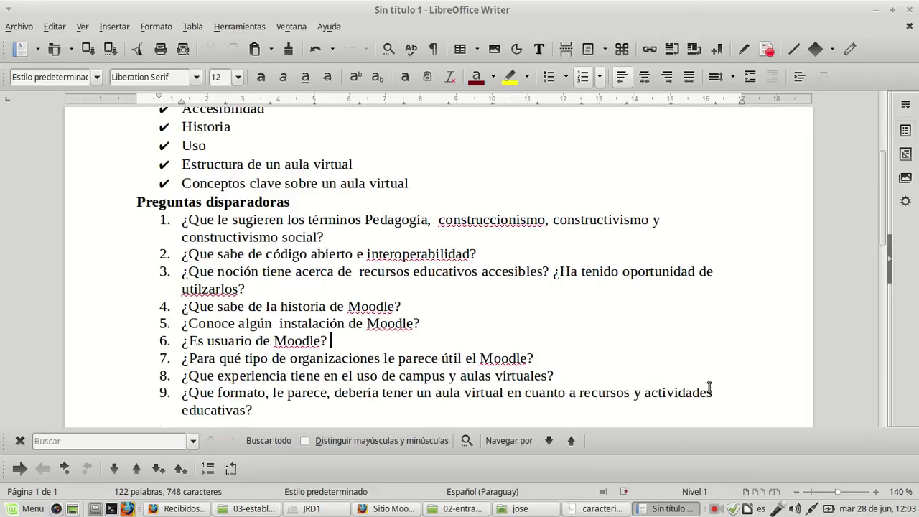
# Correct the misspelled last word of the third trigger question to "utilizarlos".
pyautogui.press('Up')
pyautogui.press('Up')
pyautogui.press('Up')
pyautogui.press('Left')
pyautogui.press('Left')
pyautogui.press('Left')
pyautogui.press('Left')
pyautogui.press('Left')
pyautogui.press('Left')
pyautogui.press('Left')
pyautogui.write('i')
pyautogui.press('Down')
pyautogui.press('Down')
pyautogui.press('Down')
pyautogui.press('Down')
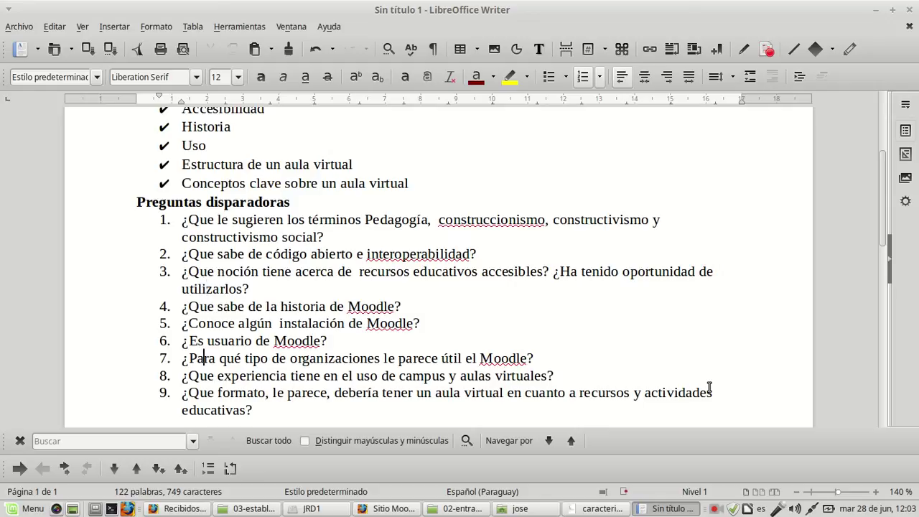
# Check the content from the seventh trigger question back up through the keywords to the "Palabras clave" heading.
pyautogui.press('Up')
pyautogui.press('Up')
pyautogui.press('Up')
pyautogui.press('Up')
pyautogui.press('Up')
pyautogui.press('Up')
pyautogui.press('Up')
pyautogui.press('Up')
pyautogui.press('Up')
pyautogui.press('Up')
pyautogui.press('Up')
pyautogui.press('Up')
pyautogui.press('Up')
pyautogui.press('Up')
pyautogui.press('Up')
pyautogui.press('Up')
pyautogui.press('Up')
pyautogui.press('Up')
pyautogui.press('Up')
pyautogui.press('Down')
pyautogui.press('Down')
pyautogui.press('Down')
pyautogui.press('Up')
pyautogui.press('Up')
pyautogui.press('Up')
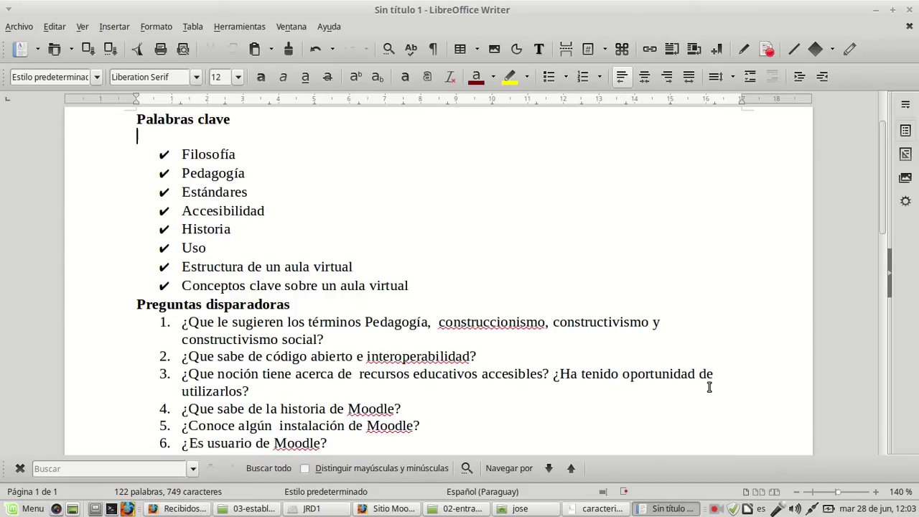
pyautogui.press('Down')
pyautogui.press('Down')
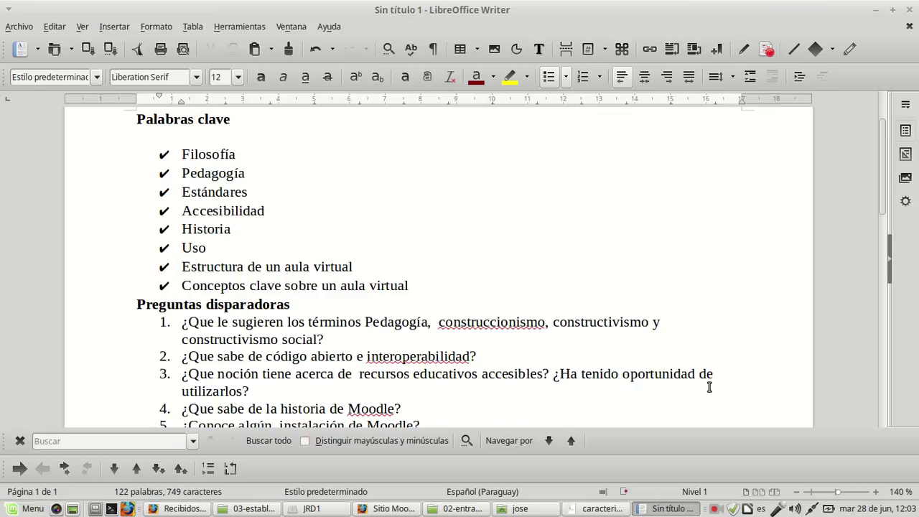
# Compare the keywords with the first five trigger questions, then return to the keyword list.
pyautogui.press('Up')
pyautogui.press('Up')
pyautogui.press('Up')
pyautogui.press('Down')
pyautogui.press('Down')
pyautogui.press('Down')
pyautogui.press('Down')
pyautogui.press('Down')
pyautogui.press('Down')
pyautogui.press('Down')
pyautogui.press('Down')
pyautogui.press('Down')
pyautogui.press('Down')
pyautogui.press('Down')
pyautogui.press('Down')
pyautogui.press('Down')
pyautogui.press('Down')
pyautogui.press('Down')
pyautogui.press('Down')
pyautogui.press('Down')
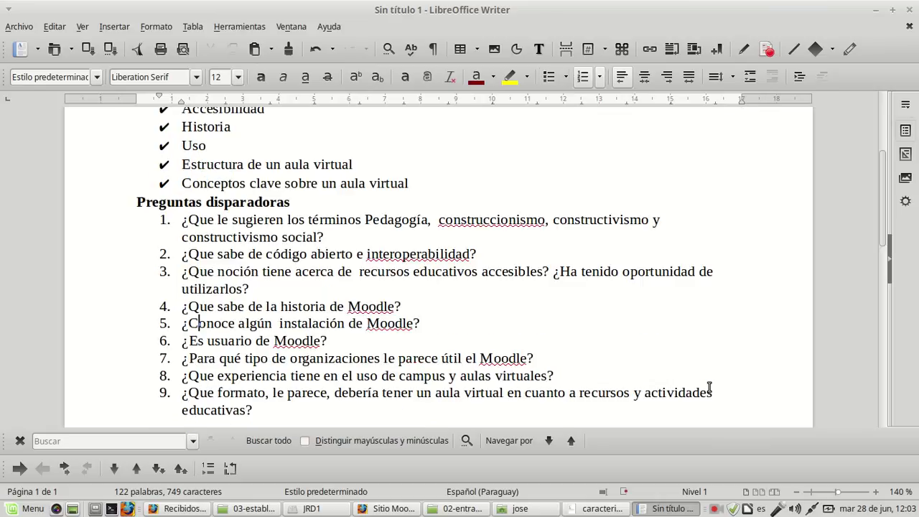
pyautogui.press('Up')
pyautogui.press('Up')
pyautogui.press('Up')
pyautogui.press('Up')
pyautogui.press('Up')
pyautogui.press('Up')
pyautogui.press('Up')
pyautogui.press('Up')
pyautogui.press('Up')
pyautogui.press('Up')
pyautogui.press('Up')
pyautogui.press('Up')
pyautogui.press('Up')
pyautogui.press('Up')
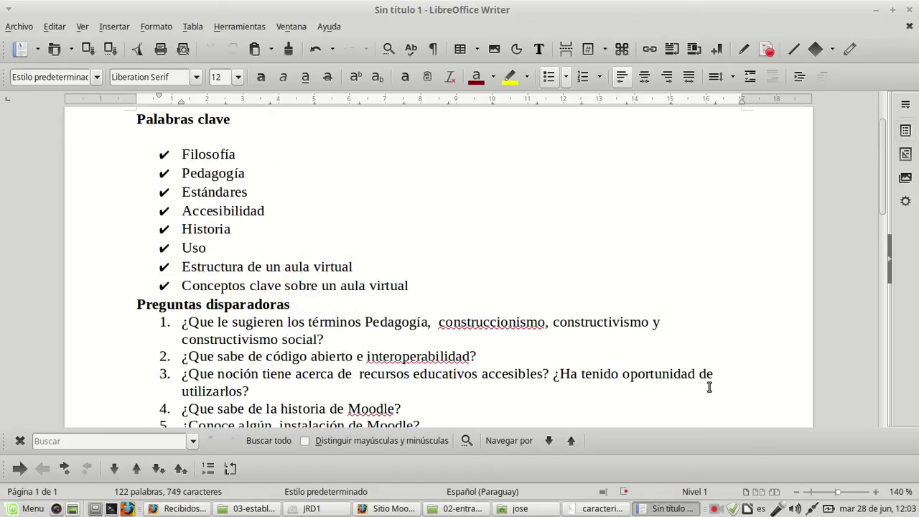
# Reread the keyword list and the trigger questions through the fifth one, ending back at the "Filosofía" keyword.
pyautogui.press('Down')
pyautogui.press('Down')
pyautogui.press('Down')
pyautogui.press('Down')
pyautogui.press('Down')
pyautogui.press('Down')
pyautogui.press('Down')
pyautogui.press('Down')
pyautogui.press('Down')
pyautogui.press('Down')
pyautogui.press('Down')
pyautogui.press('Down')
pyautogui.press('Down')
pyautogui.press('Down')
pyautogui.press('Down')
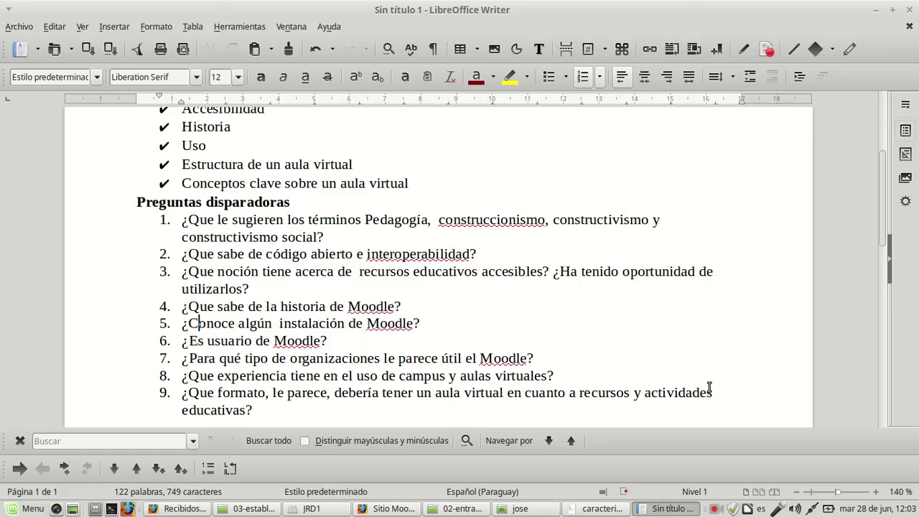
pyautogui.press('Up')
pyautogui.press('Up')
pyautogui.press('Up')
pyautogui.press('Up')
pyautogui.press('Up')
pyautogui.press('Up')
pyautogui.press('Up')
pyautogui.press('Up')
pyautogui.press('Up')
pyautogui.press('Up')
pyautogui.press('Up')
pyautogui.press('Up')
pyautogui.press('Up')
pyautogui.press('Down')
pyautogui.press('Down')
pyautogui.press('Down')
pyautogui.press('Up')
pyautogui.press('Up')
pyautogui.press('Up')
pyautogui.press('Up')
pyautogui.press('Up')
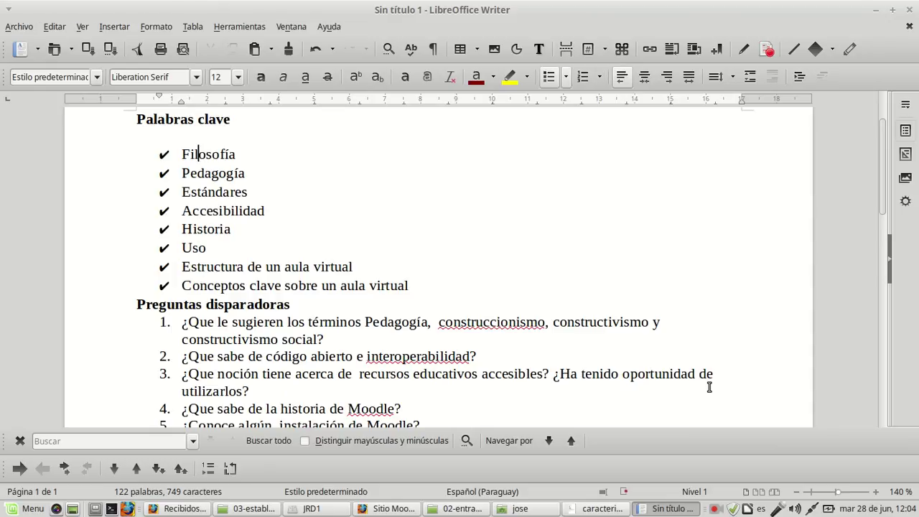
# Compare the keyword list with the first trigger questions, then return to the start of the keywords.
pyautogui.press('Down')
pyautogui.press('Down')
pyautogui.press('Down')
pyautogui.press('Down')
pyautogui.press('Down')
pyautogui.press('Down')
pyautogui.press('Down')
pyautogui.press('Down')
pyautogui.press('Down')
pyautogui.press('Down')
pyautogui.press('Down')
pyautogui.press('Down')
pyautogui.press('Down')
pyautogui.press('Up')
pyautogui.press('Up')
pyautogui.press('Up')
pyautogui.press('Up')
pyautogui.press('Up')
pyautogui.press('Up')
pyautogui.press('Up')
pyautogui.press('Up')
pyautogui.press('Up')
pyautogui.press('Up')
pyautogui.press('Up')
pyautogui.press('Up')
pyautogui.press('Up')
pyautogui.press('Up')
# Read from the first keywords down to the ninth trigger question about the format of an aula virtual.
pyautogui.press('Down')
pyautogui.press('Down')
pyautogui.press('Down')
pyautogui.press('Down')
pyautogui.press('Down')
pyautogui.press('Down')
pyautogui.press('Down')
pyautogui.press('Down')
pyautogui.press('Down')
pyautogui.press('Down')
pyautogui.press('Down')
pyautogui.press('Down')
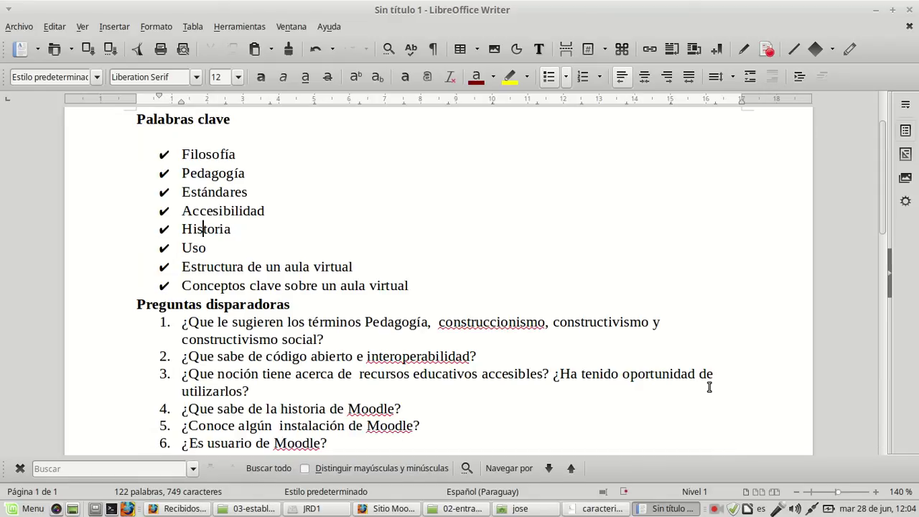
pyautogui.press('Down')
pyautogui.press('Down')
pyautogui.press('Down')
pyautogui.press('Down')
pyautogui.press('Down')
pyautogui.press('Down')
pyautogui.press('Down')
pyautogui.press('Down')
pyautogui.press('Down')
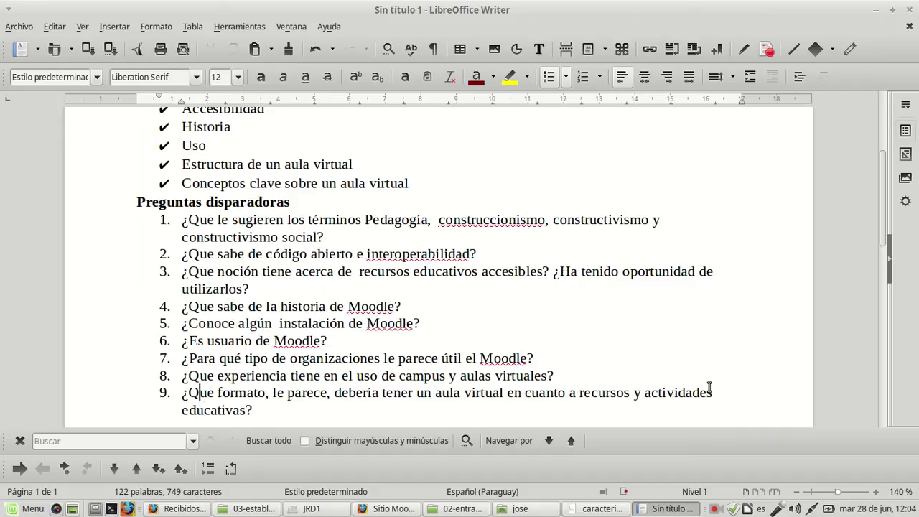
# Check the content from the ninth trigger question back up to the "Palabras clave" heading.
pyautogui.press('Up')
pyautogui.press('Up')
pyautogui.press('Up')
pyautogui.press('Up')
pyautogui.press('Up')
pyautogui.press('Up')
pyautogui.press('Up')
pyautogui.press('Up')
pyautogui.press('Up')
pyautogui.press('Up')
pyautogui.press('Up')
pyautogui.press('Up')
pyautogui.press('Up')
pyautogui.press('Up')
pyautogui.press('Up')
pyautogui.press('Up')
pyautogui.press('Up')
pyautogui.press('Up')
pyautogui.press('Up')
pyautogui.press('Up')
# Reread both the keywords and the numbered trigger questions, then go back to the keyword list.
pyautogui.press('Down')
pyautogui.press('Down')
pyautogui.press('Down')
pyautogui.press('Down')
pyautogui.press('Down')
pyautogui.press('Down')
pyautogui.press('Down')
pyautogui.press('Down')
pyautogui.press('Down')
pyautogui.press('Down')
pyautogui.press('Down')
pyautogui.press('Down')
pyautogui.press('Down')
pyautogui.press('Down')
pyautogui.press('Down')
pyautogui.press('Down')
pyautogui.press('Down')
pyautogui.press('Down')
pyautogui.press('Down')
pyautogui.press('Down')
pyautogui.press('Up')
pyautogui.press('Up')
pyautogui.press('Up')
pyautogui.press('Up')
pyautogui.press('Up')
pyautogui.press('Up')
pyautogui.press('Up')
pyautogui.press('Up')
pyautogui.press('Up')
pyautogui.press('Up')
pyautogui.press('Up')
pyautogui.press('Up')
pyautogui.press('Up')
pyautogui.press('Up')
pyautogui.press('Up')
pyautogui.press('Up')
pyautogui.press('Up')
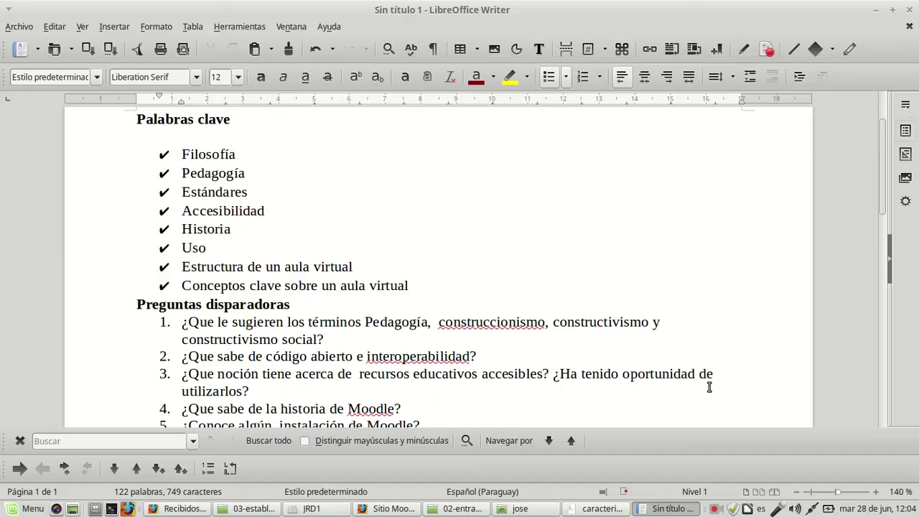
# Proofread from the keyword list through the last line of the ninth trigger question.
pyautogui.press('Down')
pyautogui.press('Down')
pyautogui.press('Down')
pyautogui.press('Down')
pyautogui.press('Down')
pyautogui.press('Down')
pyautogui.press('Down')
pyautogui.press('Down')
pyautogui.press('Down')
pyautogui.press('Down')
pyautogui.press('Down')
pyautogui.press('Down')
pyautogui.press('Down')
pyautogui.press('Down')
pyautogui.press('Down')
pyautogui.press('Down')
pyautogui.press('Down')
pyautogui.press('Down')
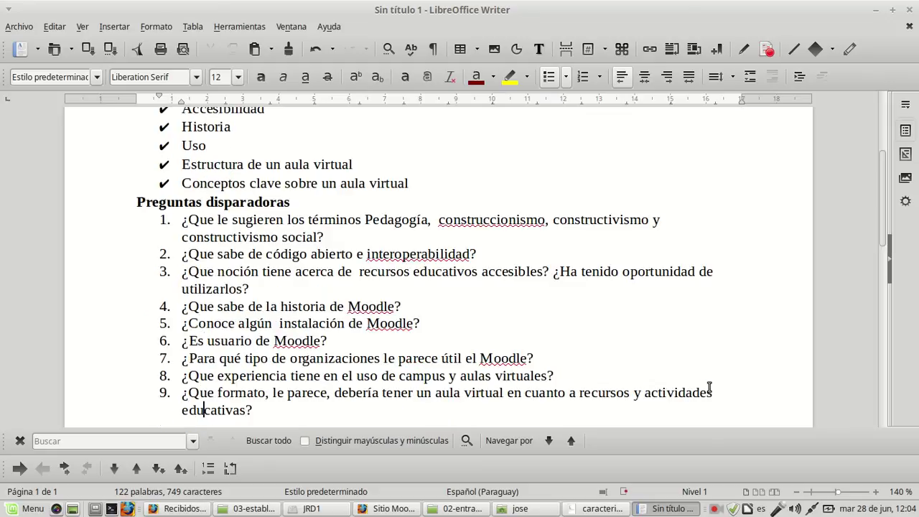
# Review the trigger questions from the ninth back to the first, then recheck the opening ones under "Preguntas disparadoras".
pyautogui.press('Up')
pyautogui.press('Up')
pyautogui.press('Up')
pyautogui.press('Up')
pyautogui.press('Up')
pyautogui.press('Up')
pyautogui.press('Up')
pyautogui.press('Up')
pyautogui.press('Up')
pyautogui.press('Up')
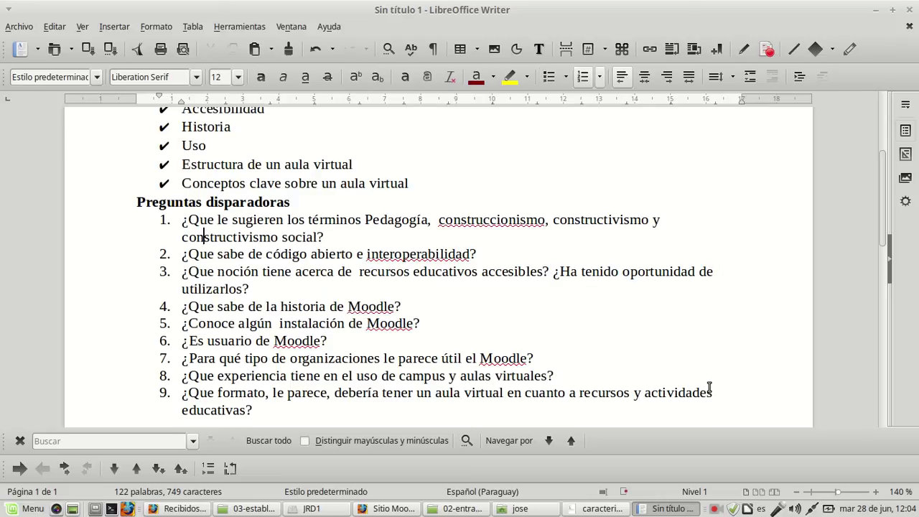
pyautogui.press('Up')
pyautogui.press('Up')
pyautogui.press('Up')
pyautogui.press('Down')
pyautogui.press('Down')
pyautogui.press('Down')
pyautogui.press('Down')
pyautogui.press('Down')
pyautogui.press('Down')
pyautogui.press('Up')
pyautogui.press('Up')
# Try to save the untitled document.
pyautogui.hotkey('ctrl', 's')
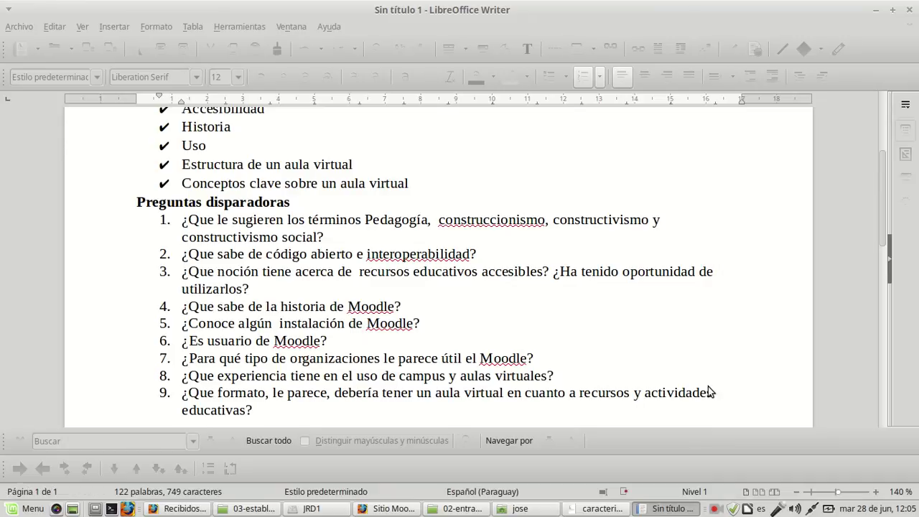
# Recheck the keyword list under "Palabras clave", then read down through the trigger questions to the last line of the ninth.
pyautogui.press('Up')
pyautogui.press('Up')
pyautogui.press('Up')
pyautogui.press('Up')
pyautogui.press('Up')
pyautogui.press('Up')
pyautogui.press('Up')
pyautogui.press('Down')
pyautogui.press('Down')
pyautogui.press('Down')
pyautogui.press('Down')
pyautogui.press('Down')
pyautogui.press('Down')
pyautogui.press('Down')
pyautogui.press('Down')
pyautogui.press('Down')
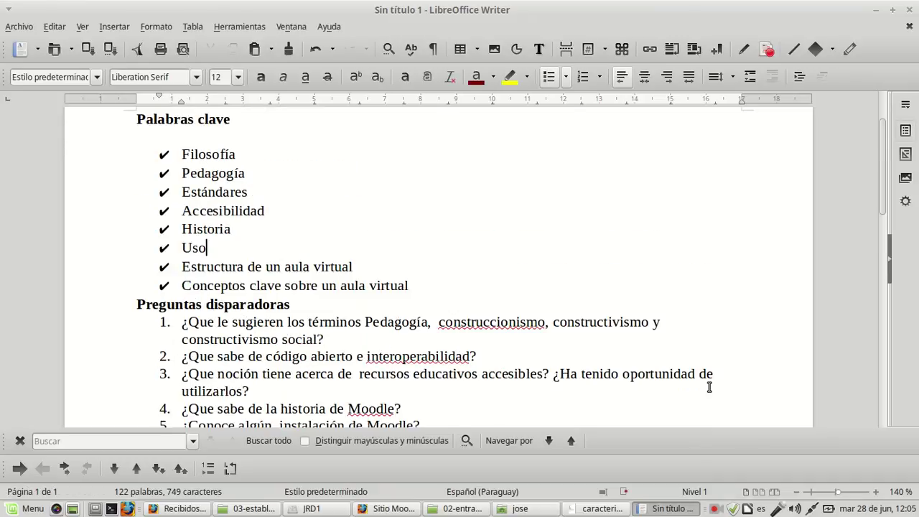
pyautogui.press('Down')
pyautogui.press('Down')
pyautogui.press('Down')
pyautogui.press('Down')
pyautogui.press('Down')
pyautogui.press('Down')
pyautogui.press('Down')
pyautogui.press('Down')
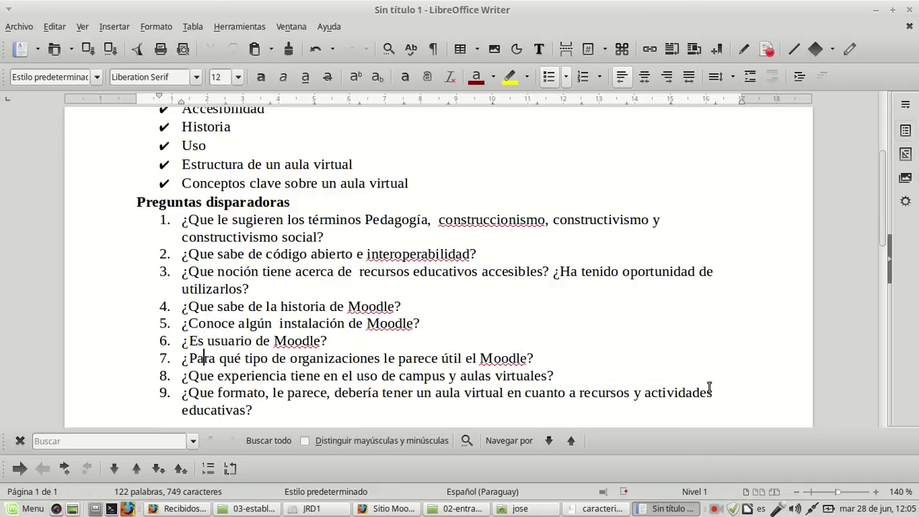
pyautogui.press('Down')
pyautogui.press('Down')
pyautogui.press('Down')
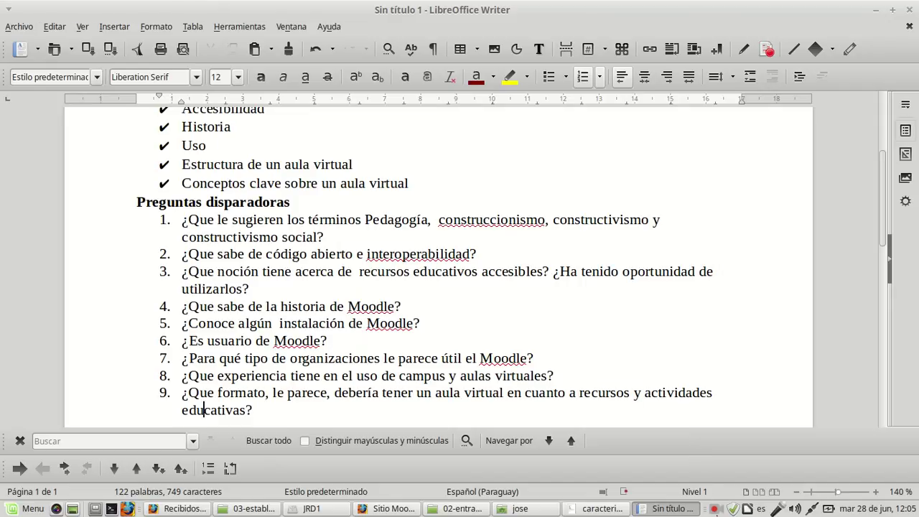
pyautogui.click(719, 511)
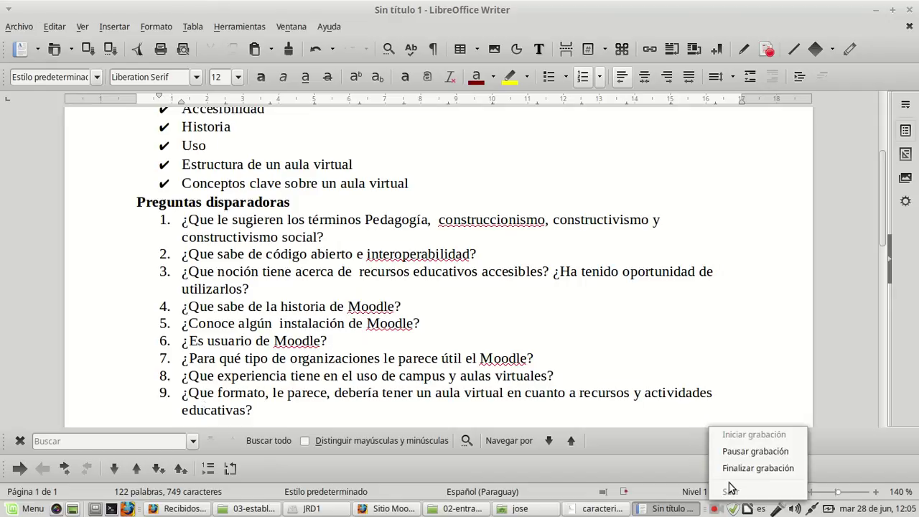